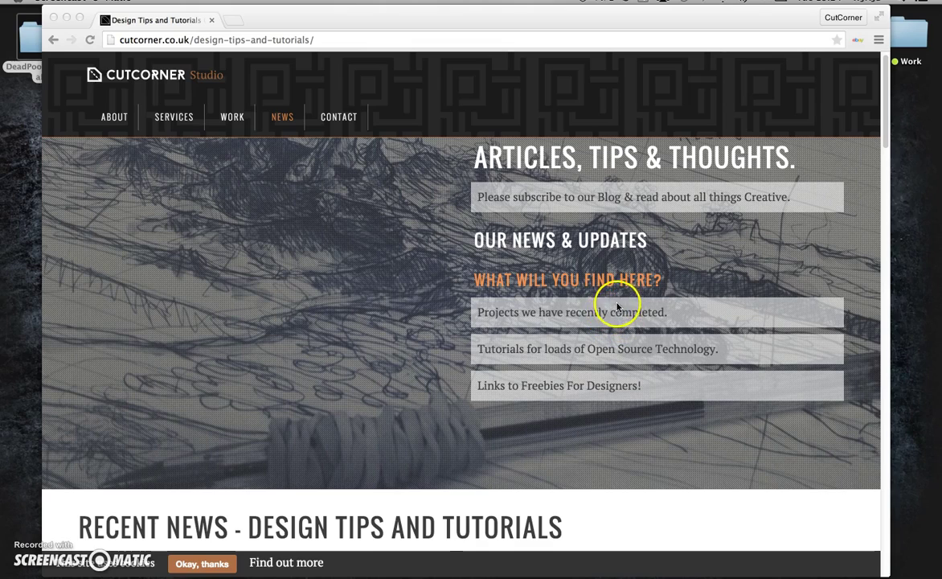
# Scroll through CutCorner Studio's 'Design Tips and Tutorials' page of Inkscape logo tutorials.
pyautogui.scroll(-2, 619, 303)
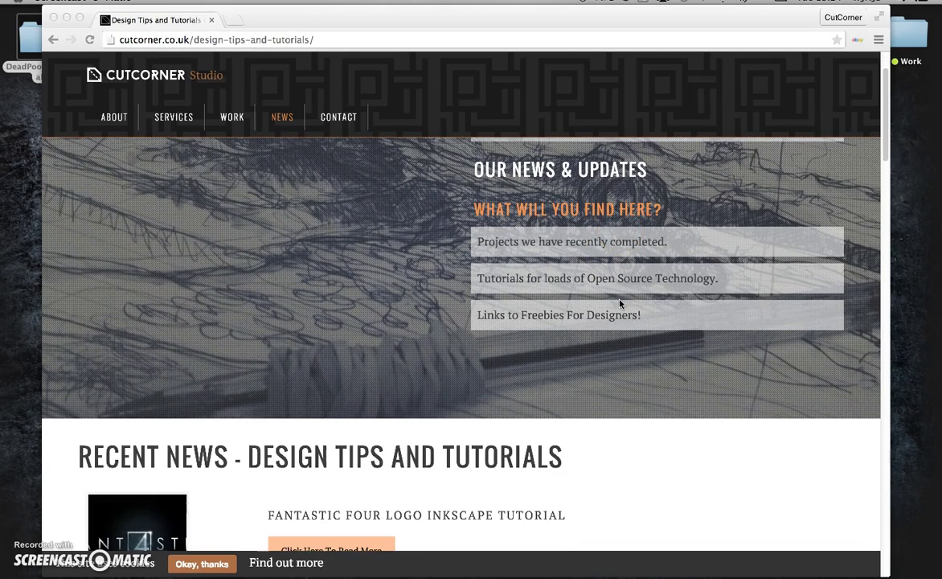
pyautogui.scroll(-2, 619, 303)
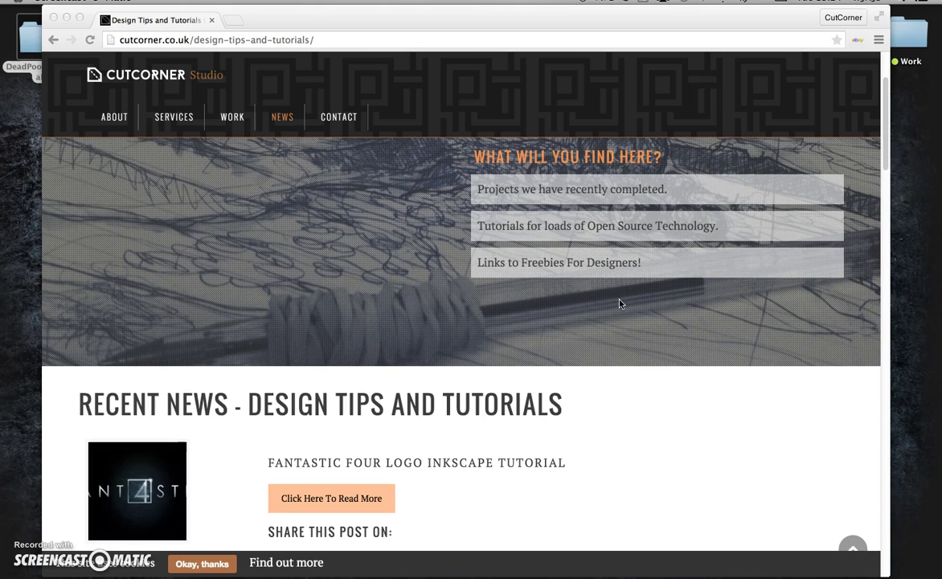
pyautogui.scroll(4, 619, 303)
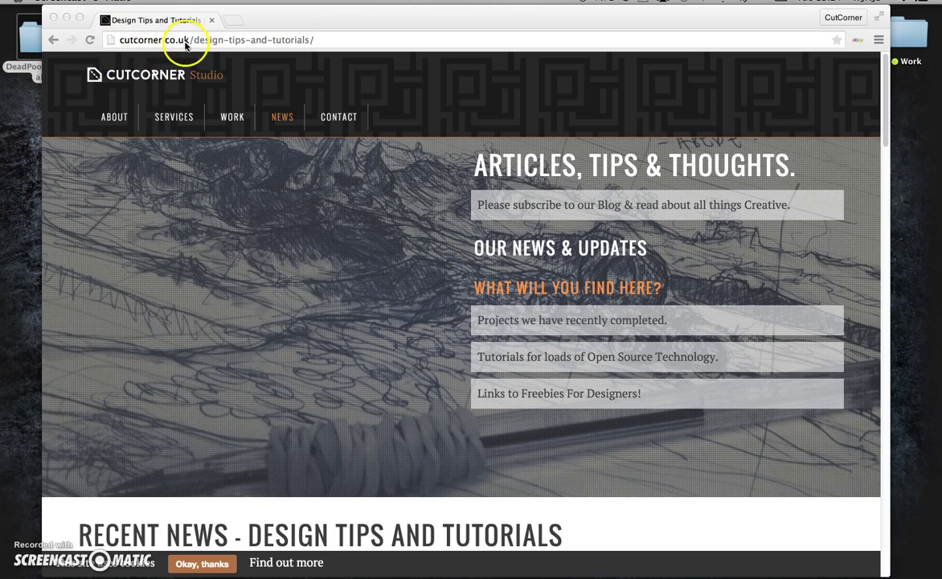
pyautogui.scroll(-1, 469, 241)
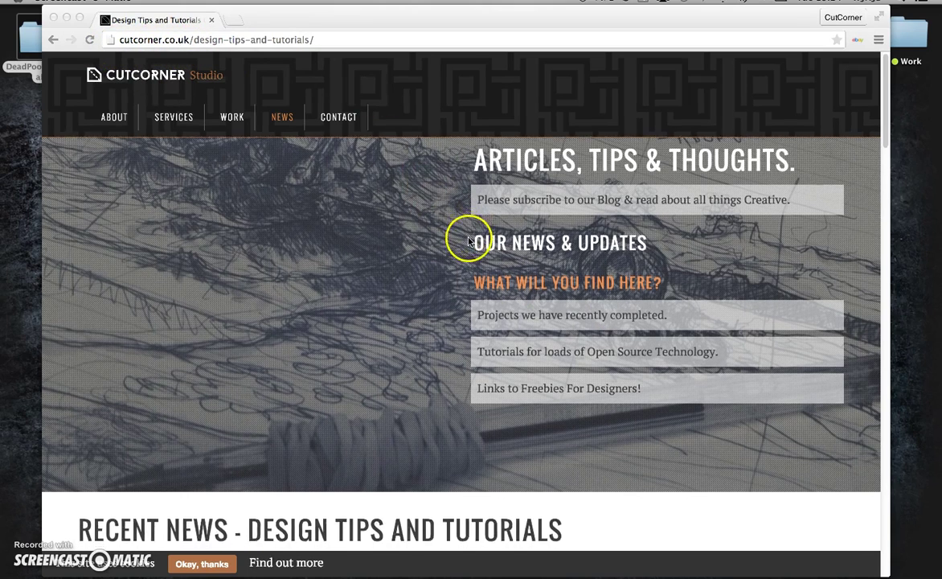
pyautogui.scroll(-6, 468, 241)
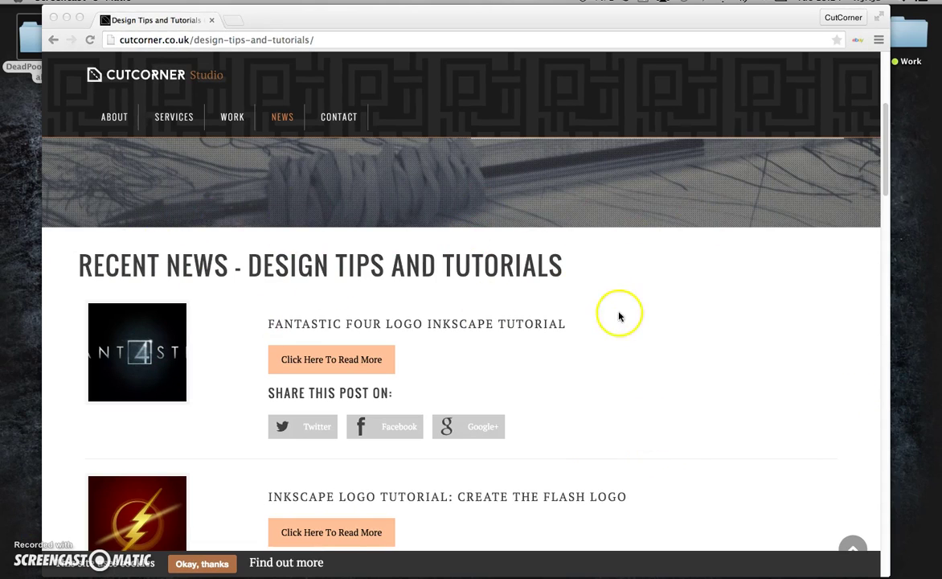
pyautogui.scroll(6, 634, 309)
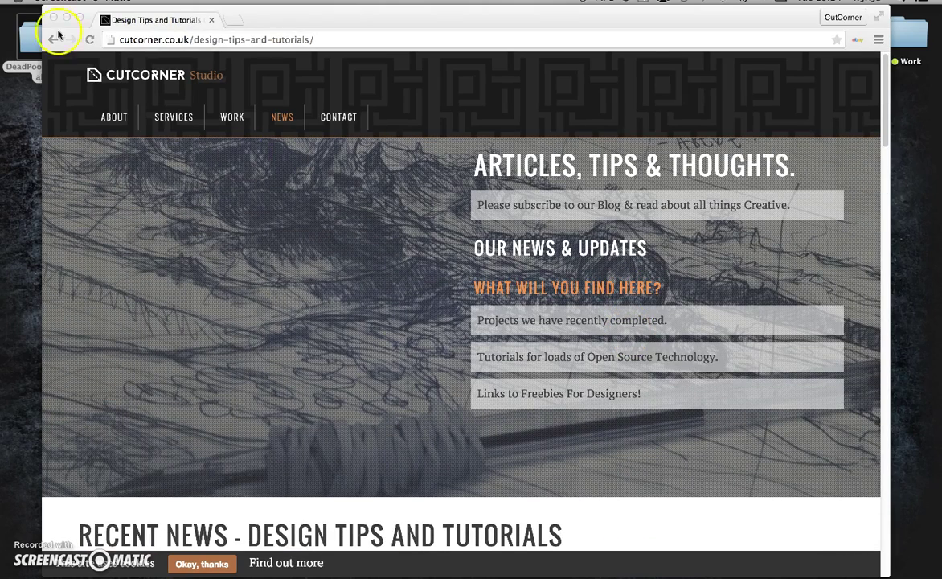
# Minimize Chrome and open the DeadPool_Tutorial folder on the desktop.
pyautogui.click(66, 19)
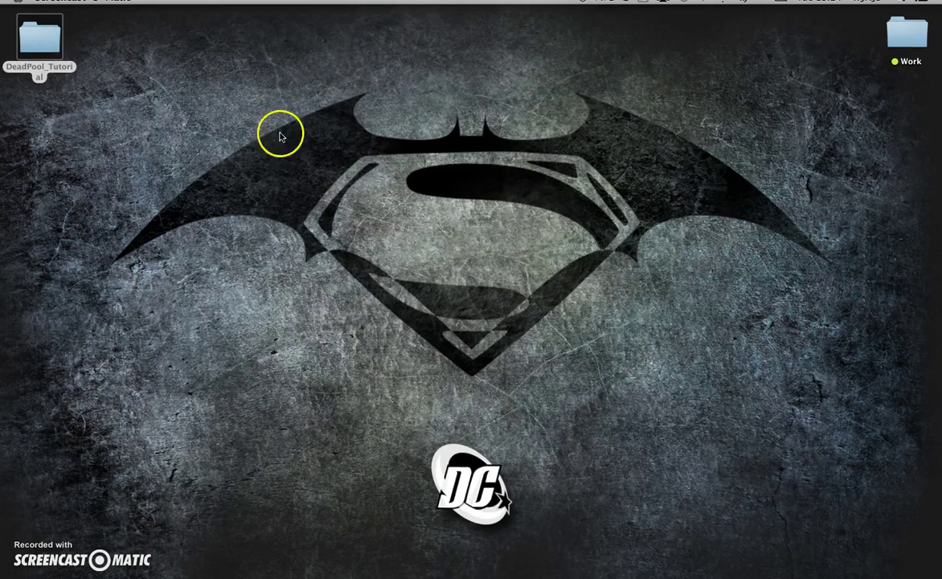
pyautogui.click(44, 41)
pyautogui.doubleClick(51, 45)
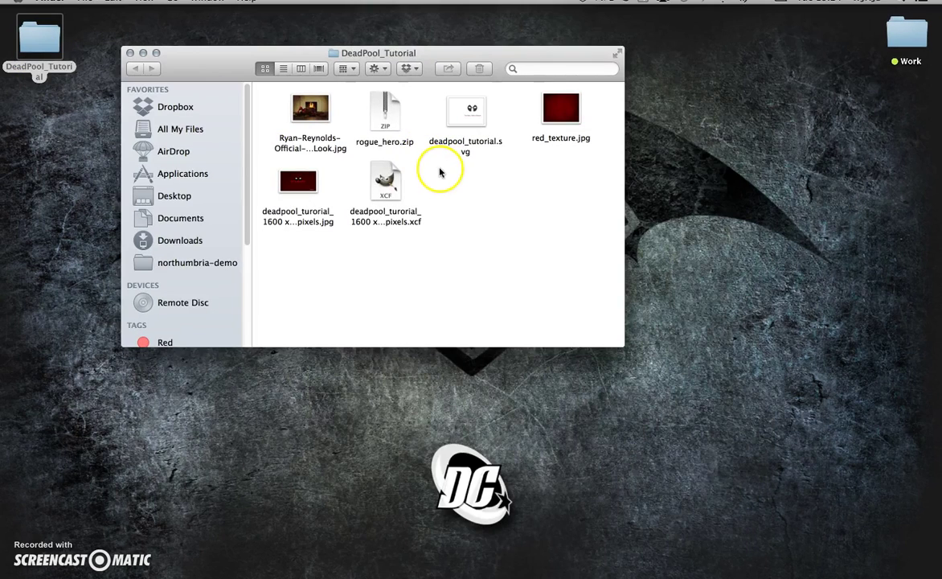
# Look over the folder's files and open 'deadpool_turorial_1600 x 900 pixels.jpg' in Preview.
pyautogui.click(307, 119)
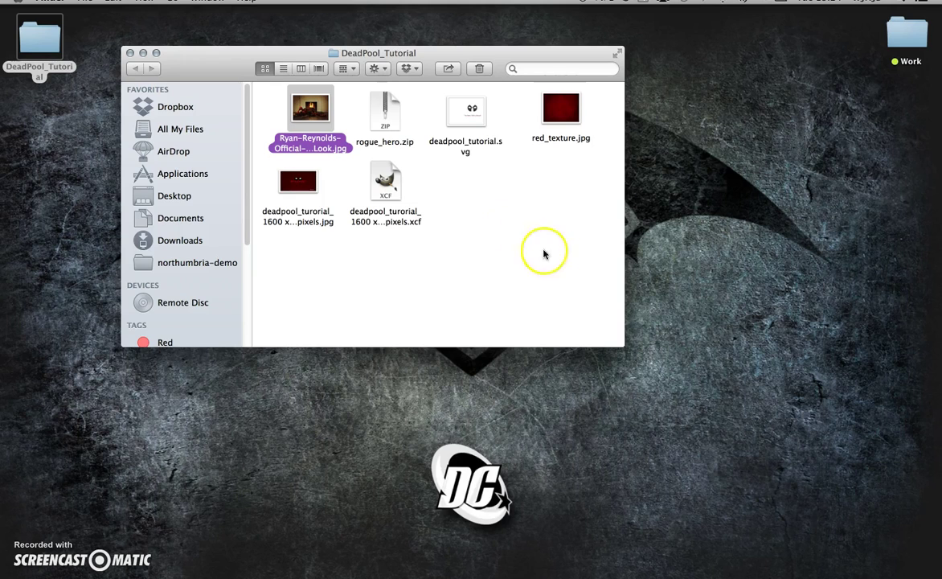
pyautogui.click(384, 110)
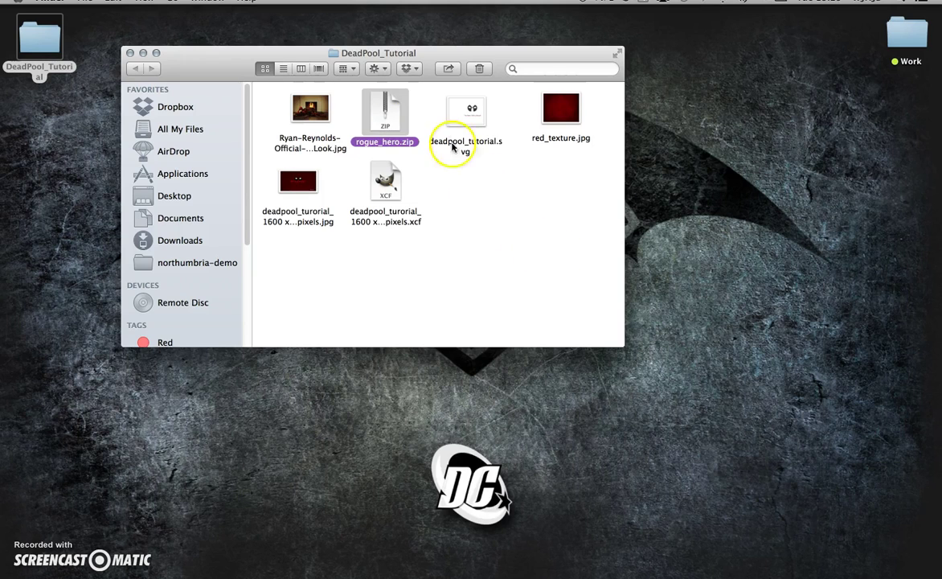
pyautogui.click(394, 129)
pyautogui.click(474, 108)
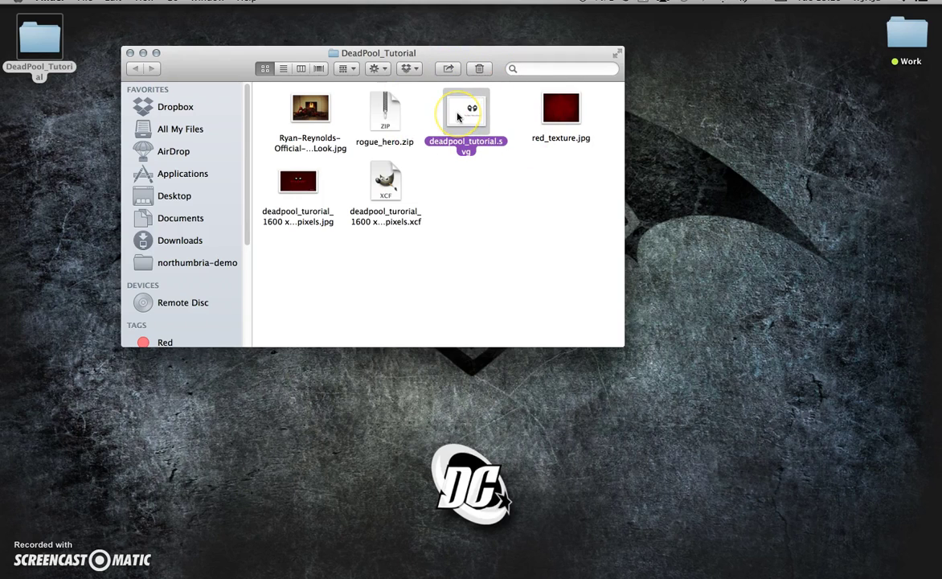
pyautogui.click(557, 106)
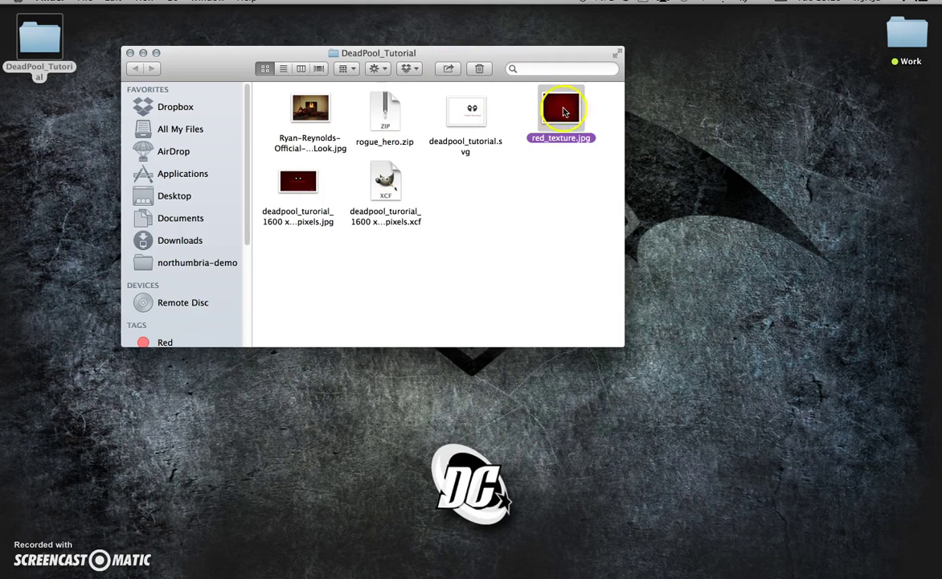
pyautogui.click(295, 187)
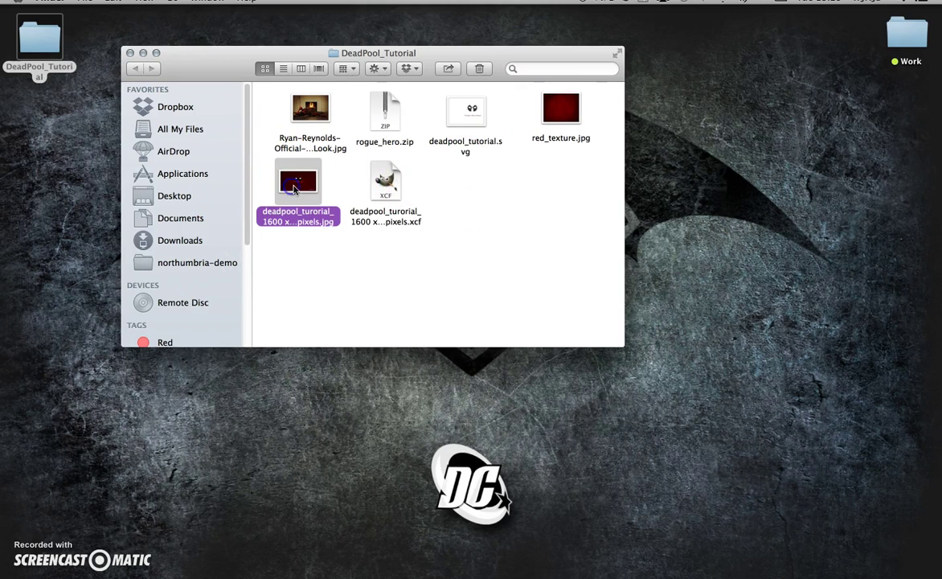
pyautogui.click(387, 181)
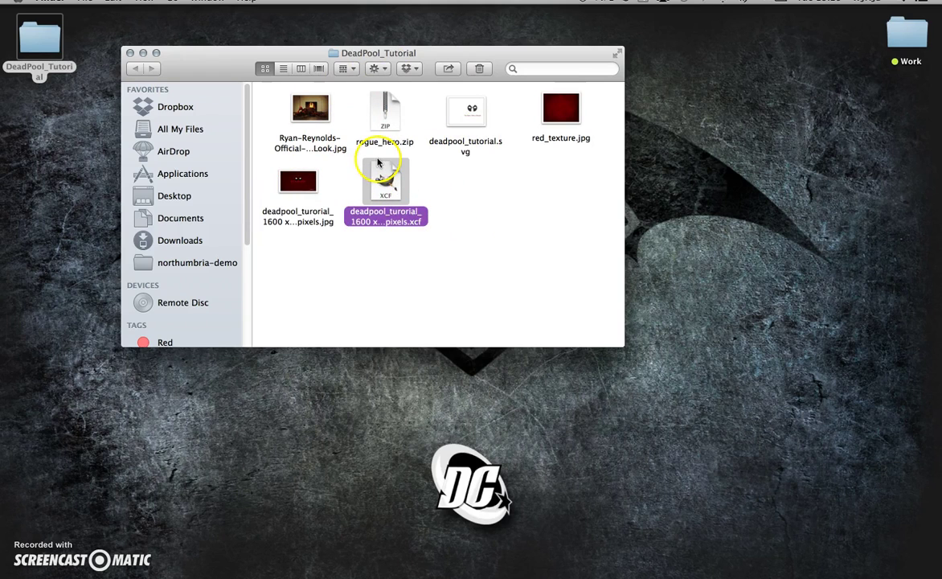
pyautogui.doubleClick(305, 185)
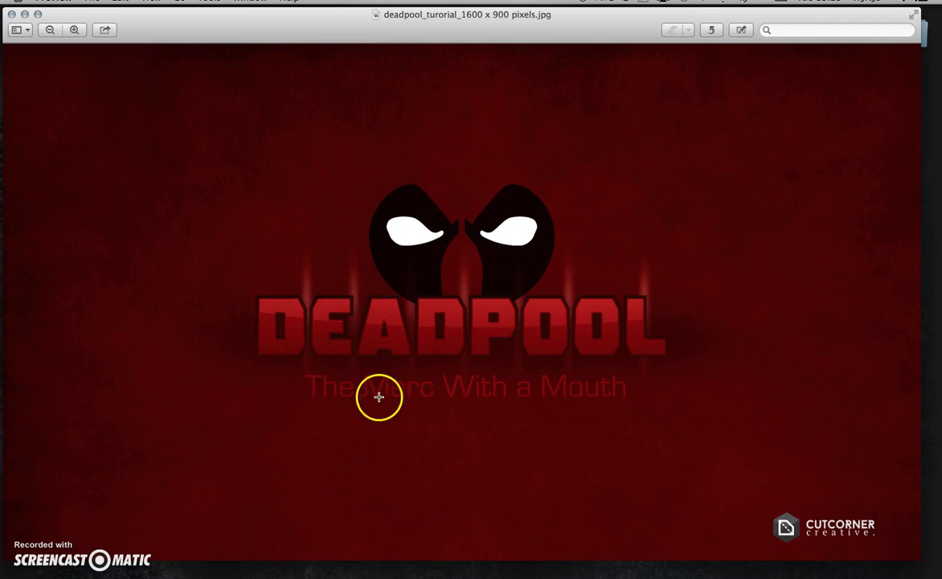
# Close the Deadpool image in Preview and the DeadPool_Tutorial Finder window.
pyautogui.click(12, 16)
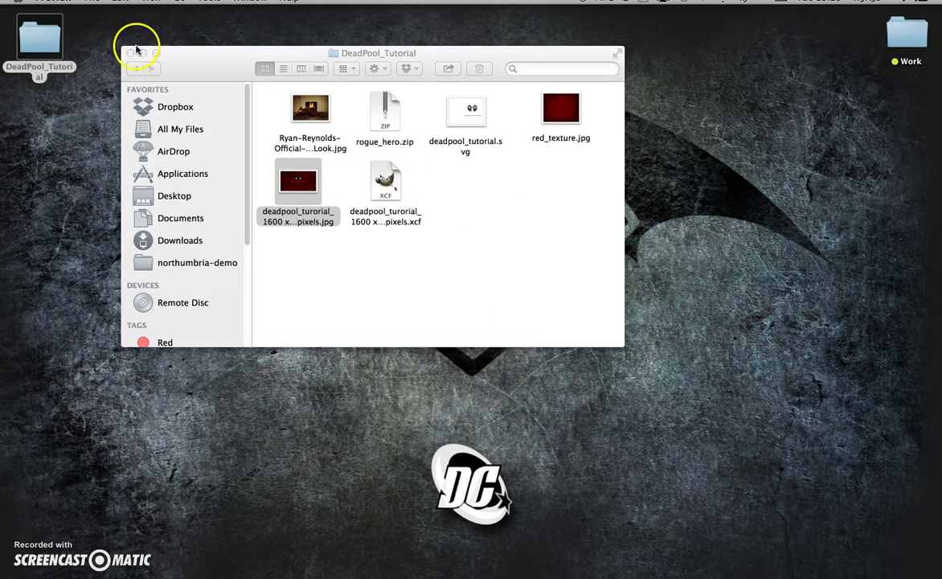
pyautogui.click(131, 54)
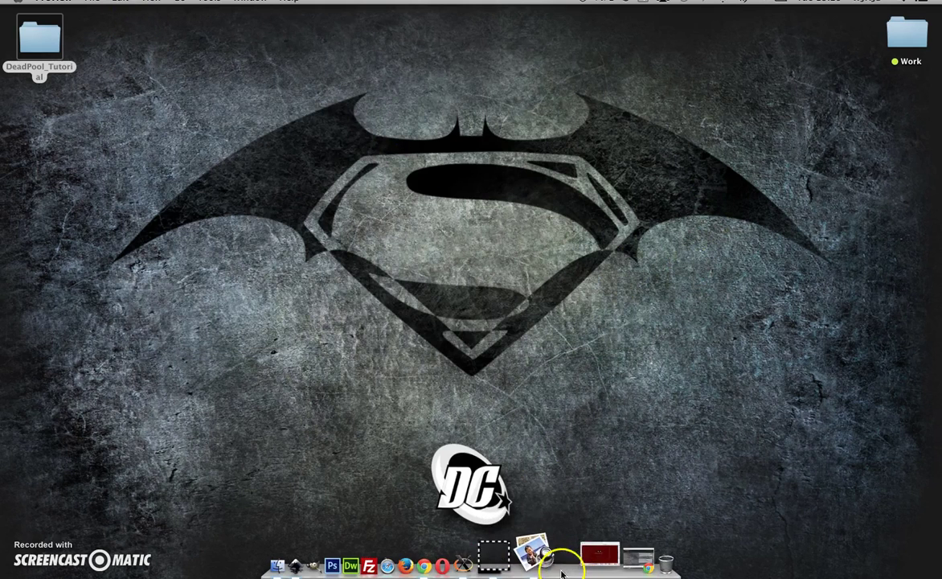
# Scale the Deadpool logo group proportionally to 574.744 x 204.335 px and park it right of the page.
pyautogui.click(572, 562)
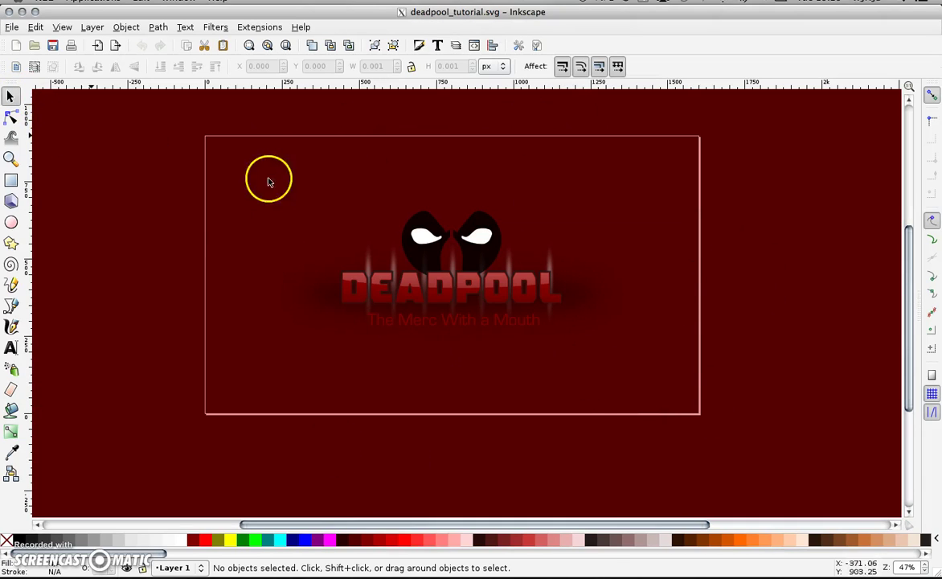
pyautogui.moveTo(272, 159); pyautogui.dragTo(690, 385)
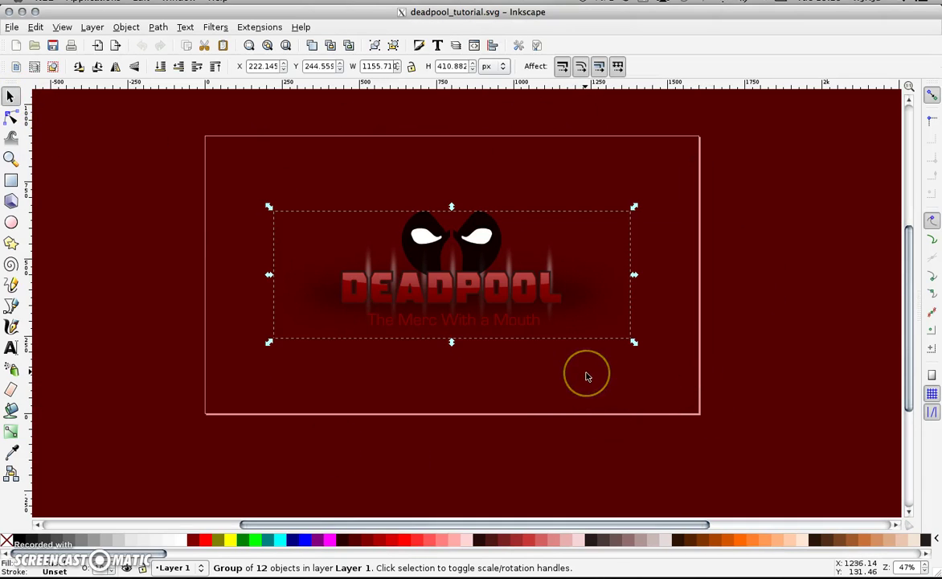
pyautogui.click(411, 66)
pyautogui.moveTo(634, 206); pyautogui.dragTo(817, 170)
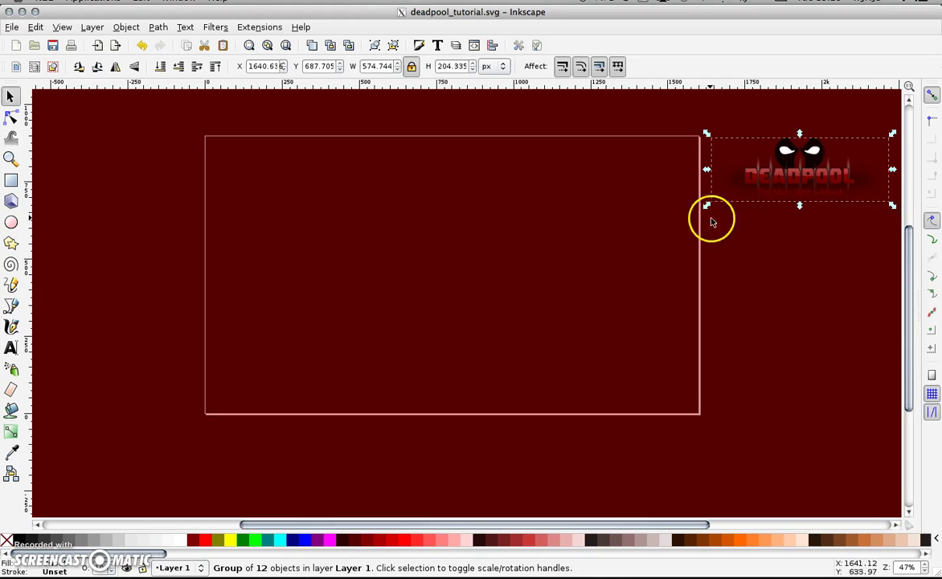
pyautogui.click(621, 261)
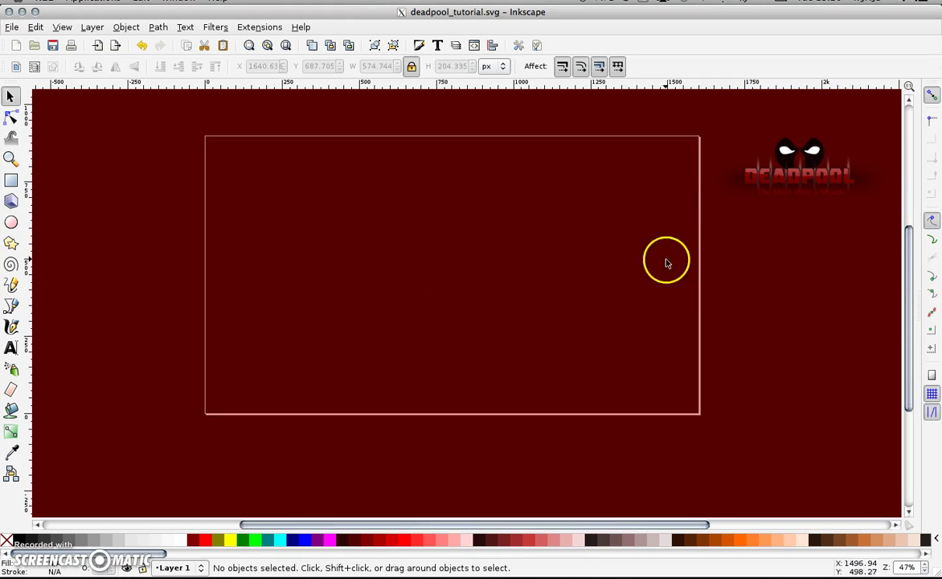
pyautogui.click(13, 28)
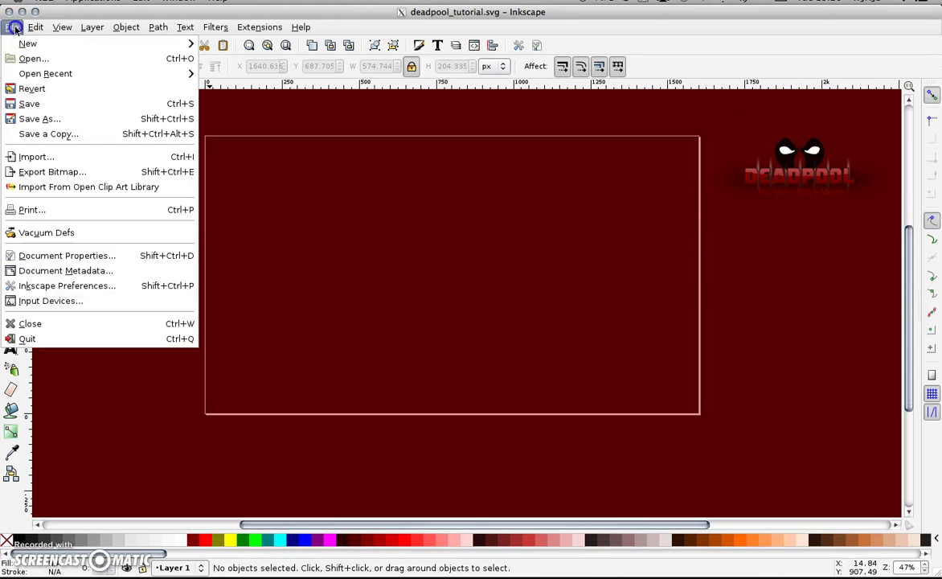
pyautogui.click(85, 259)
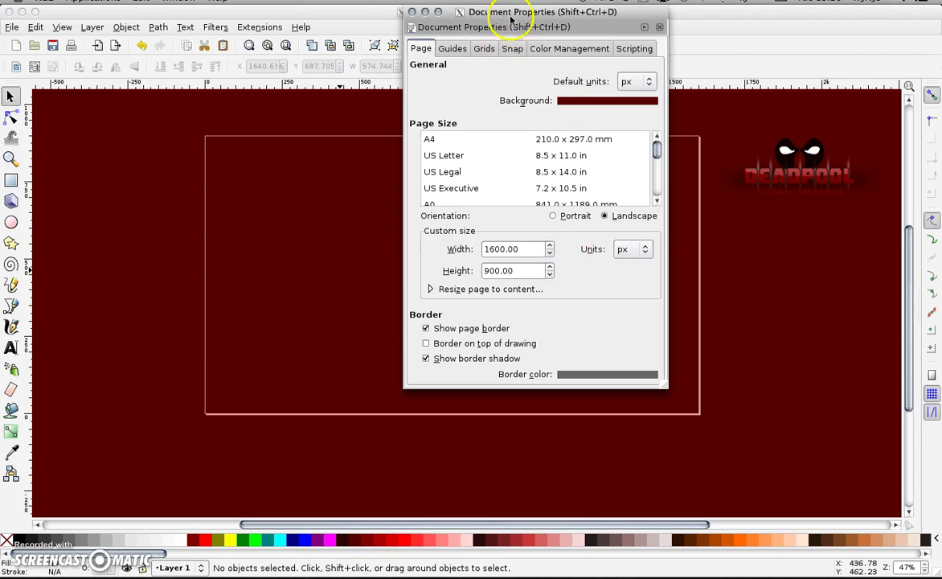
pyautogui.moveTo(510, 16); pyautogui.dragTo(323, 21)
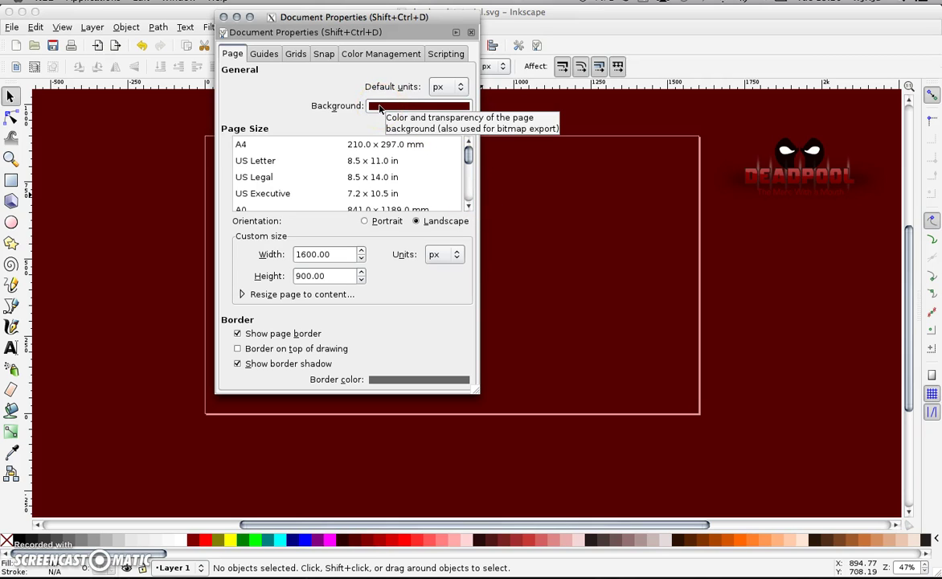
pyautogui.click(379, 107)
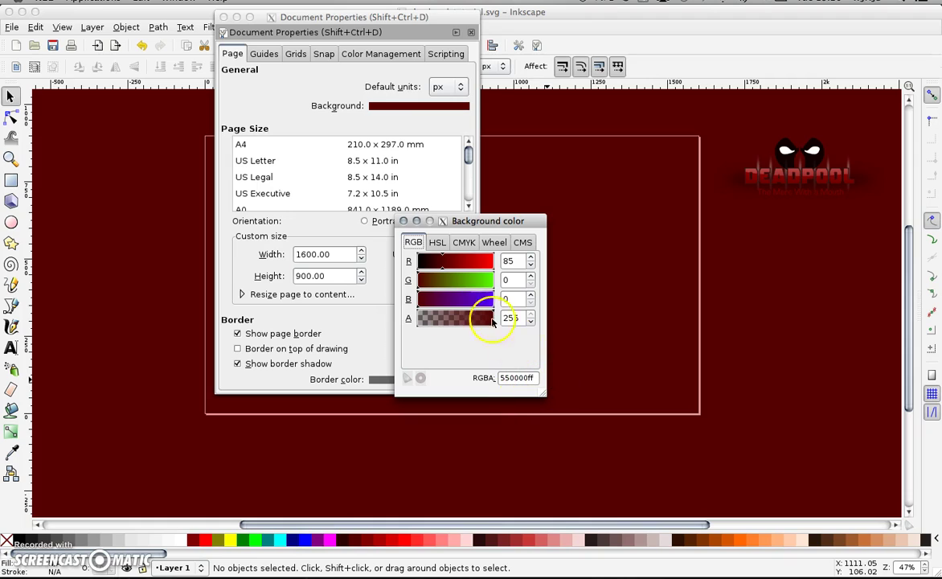
pyautogui.moveTo(493, 328); pyautogui.dragTo(570, 334)
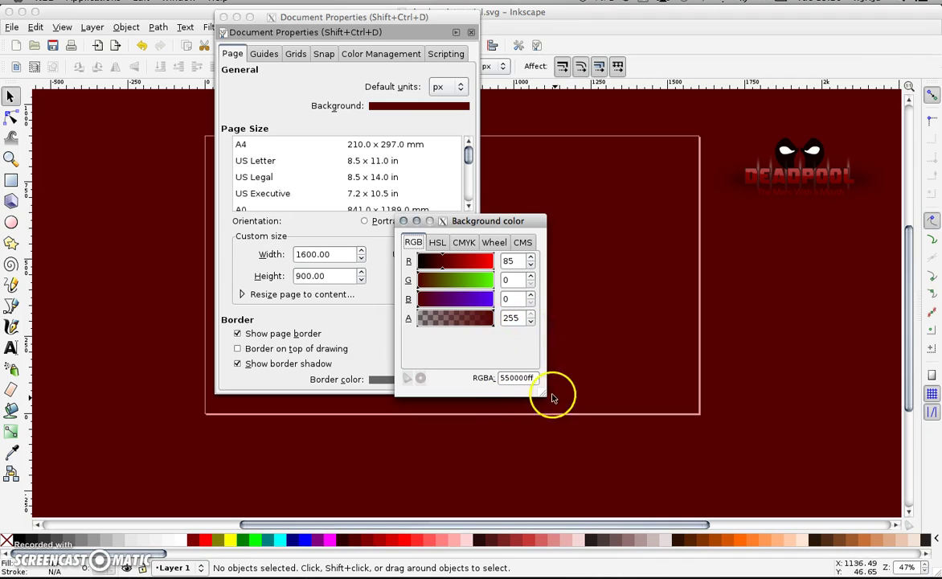
pyautogui.click(404, 222)
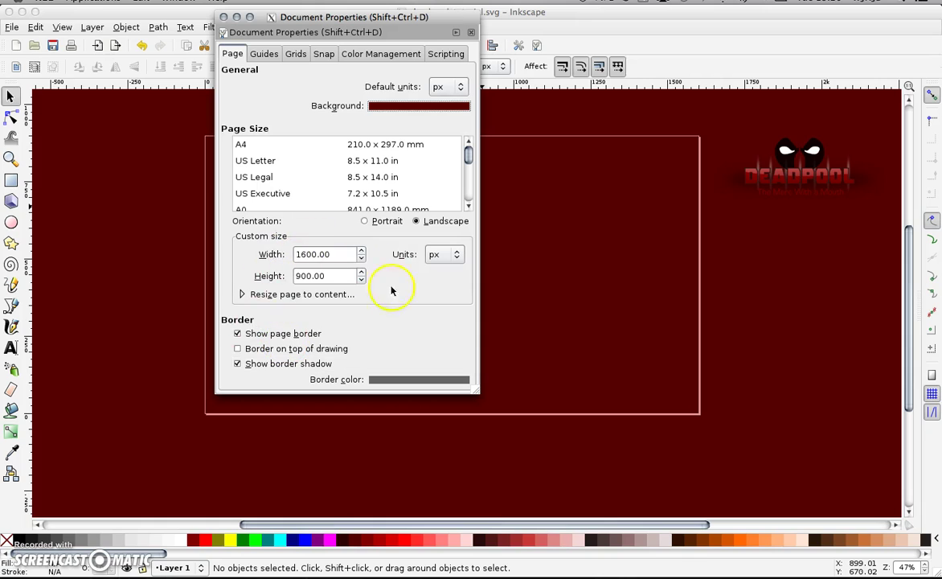
pyautogui.click(294, 53)
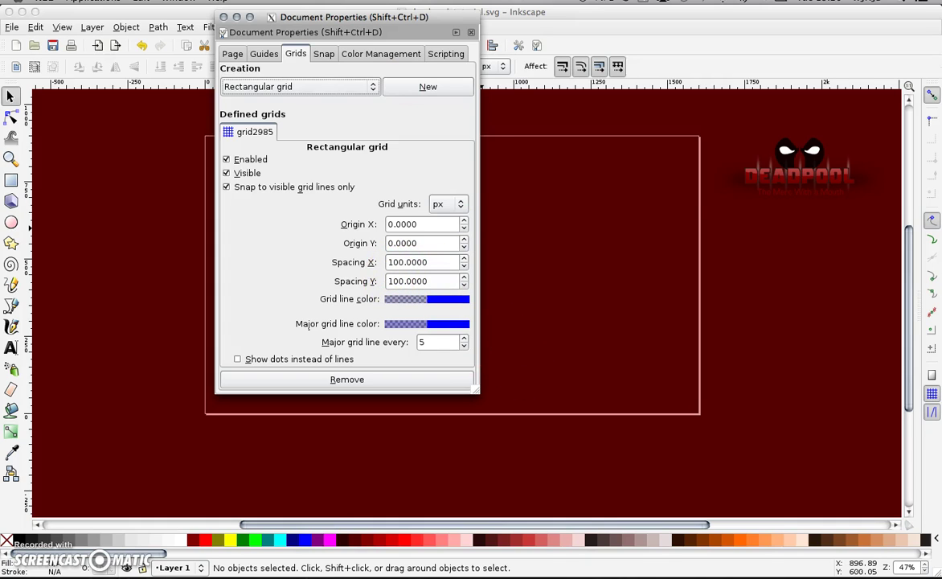
pyautogui.click(223, 16)
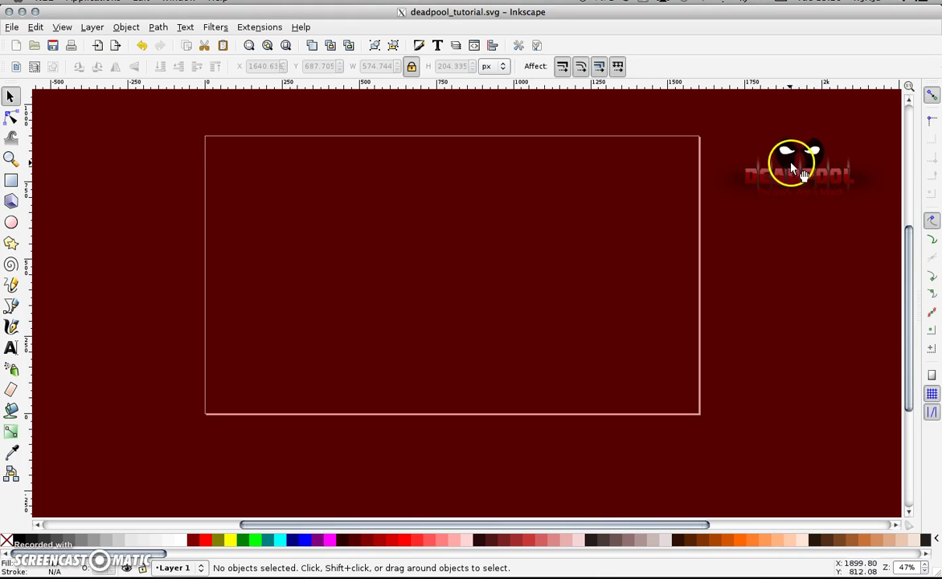
# Draw an ellipse in the page's upper middle and fill it solid black, 305.325 x 443.146 px.
pyautogui.click(11, 222)
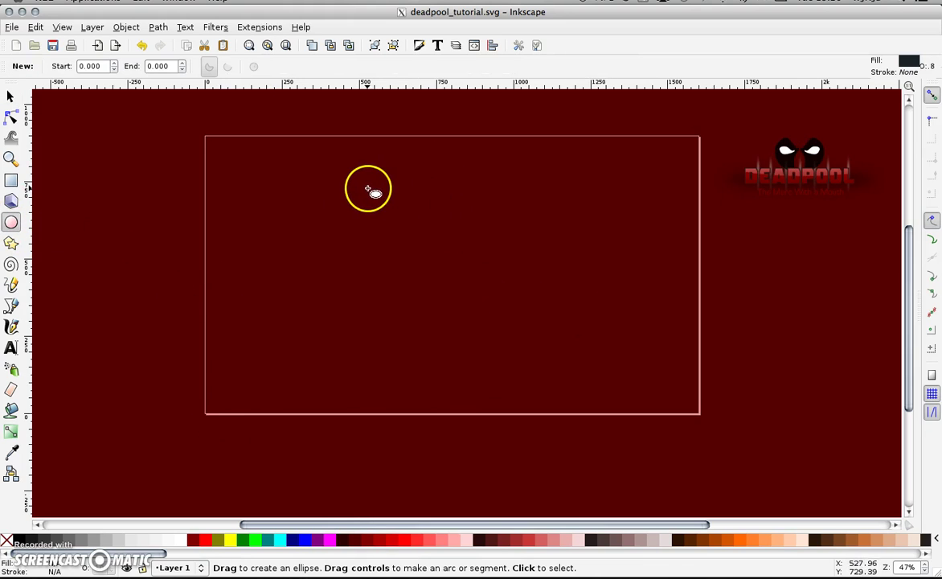
pyautogui.moveTo(349, 174); pyautogui.dragTo(441, 312)
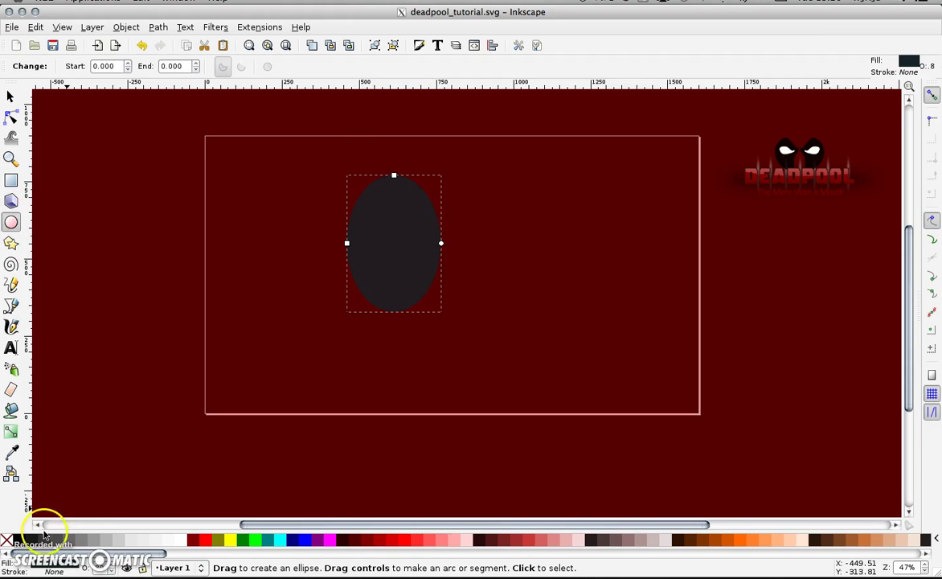
pyautogui.click(10, 557)
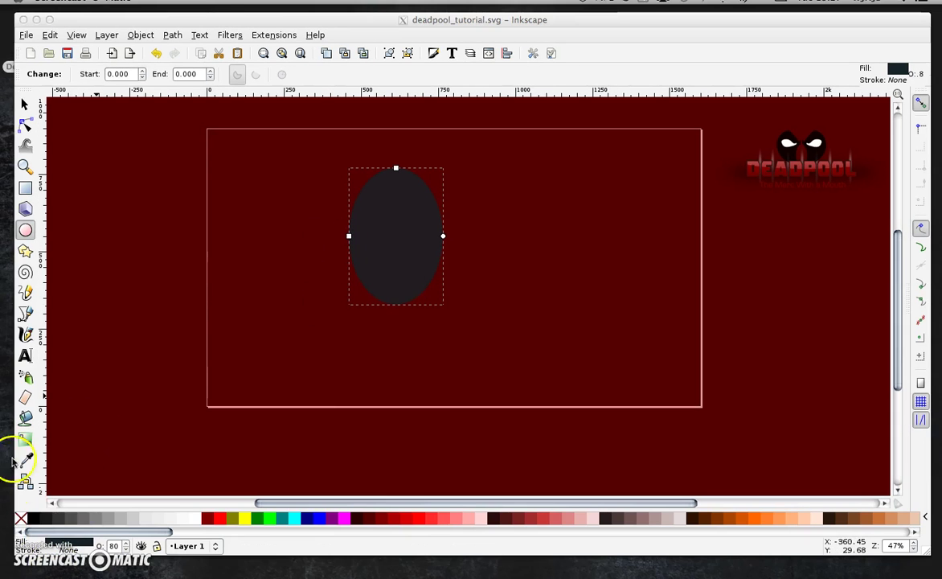
pyautogui.click(27, 539)
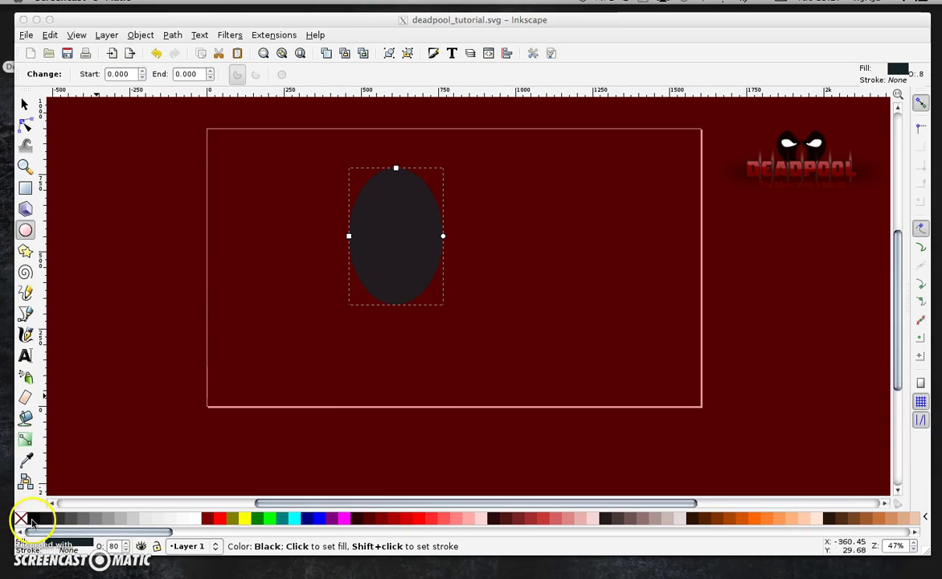
pyautogui.click(24, 103)
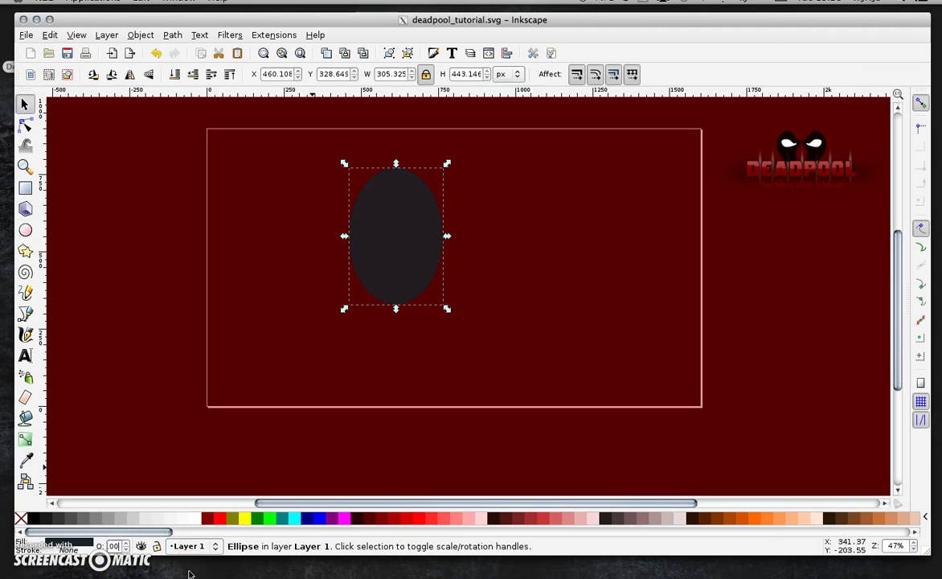
pyautogui.click(374, 361)
pyautogui.click(397, 243)
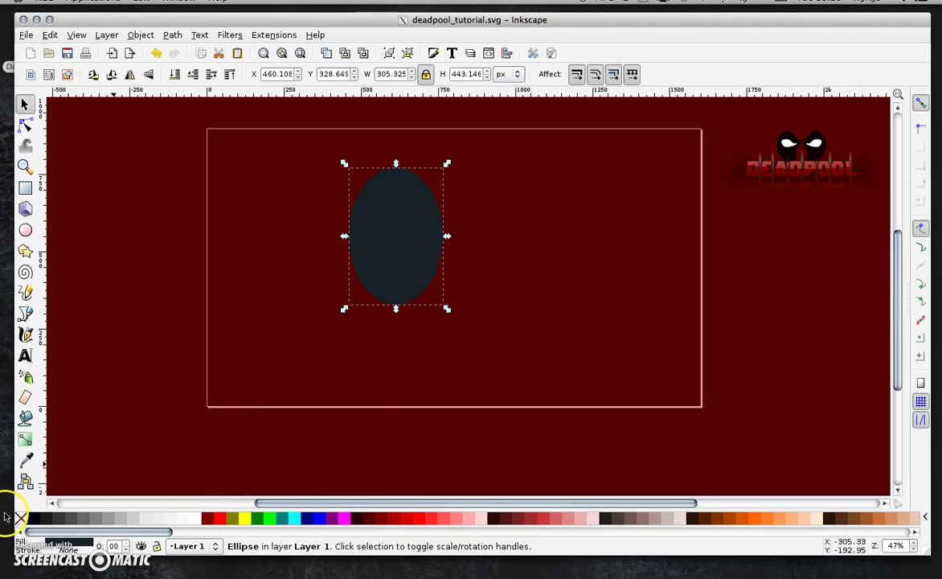
pyautogui.moveTo(31, 517); pyautogui.dragTo(358, 267)
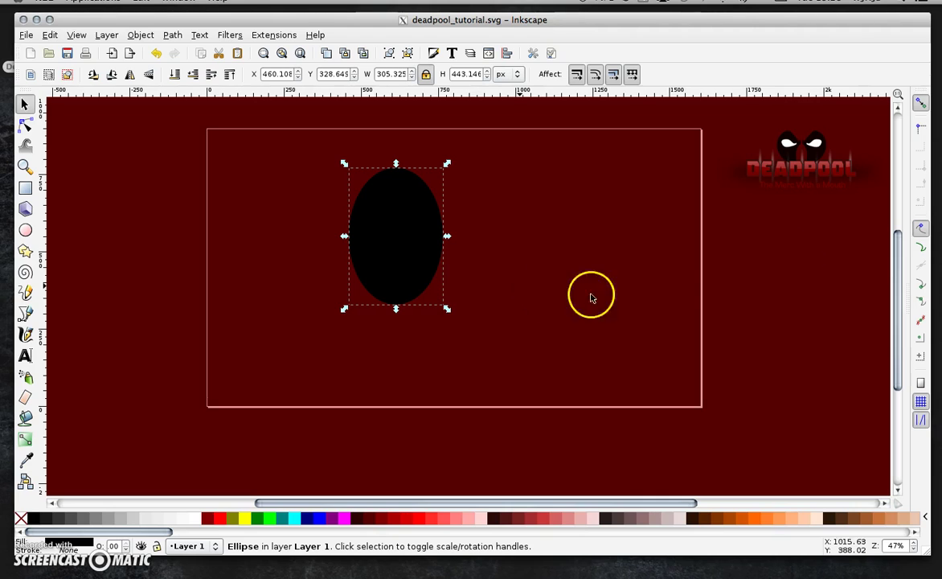
# Narrow the Tweak brush and dent the ellipse's right edge into a lopsided 9-node mask half.
pyautogui.click(24, 147)
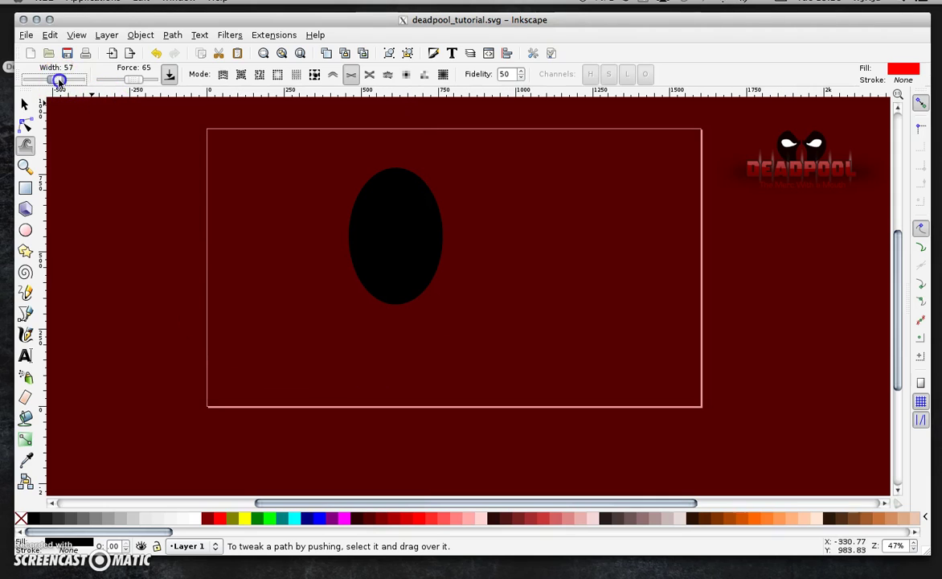
pyautogui.moveTo(59, 81); pyautogui.dragTo(50, 82)
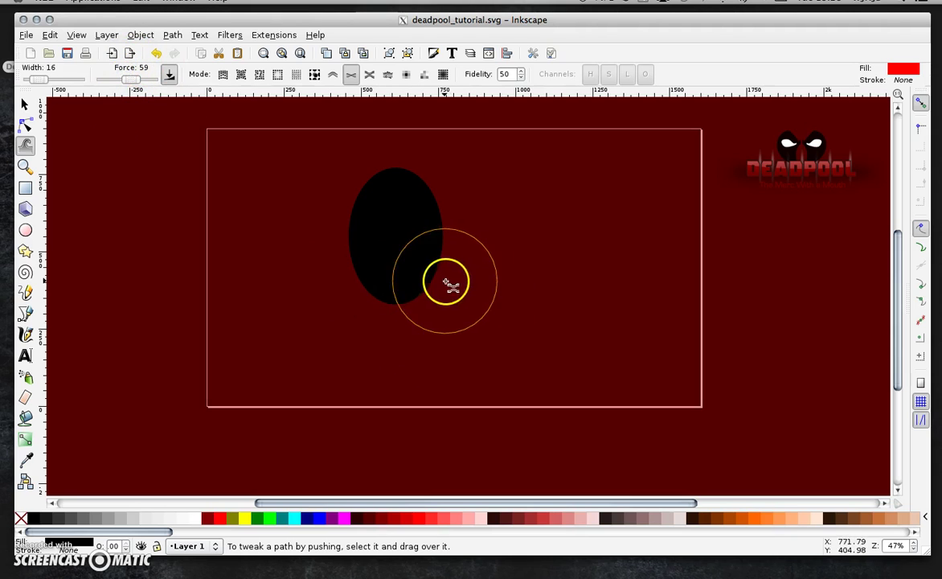
pyautogui.click(24, 104)
pyautogui.click(418, 237)
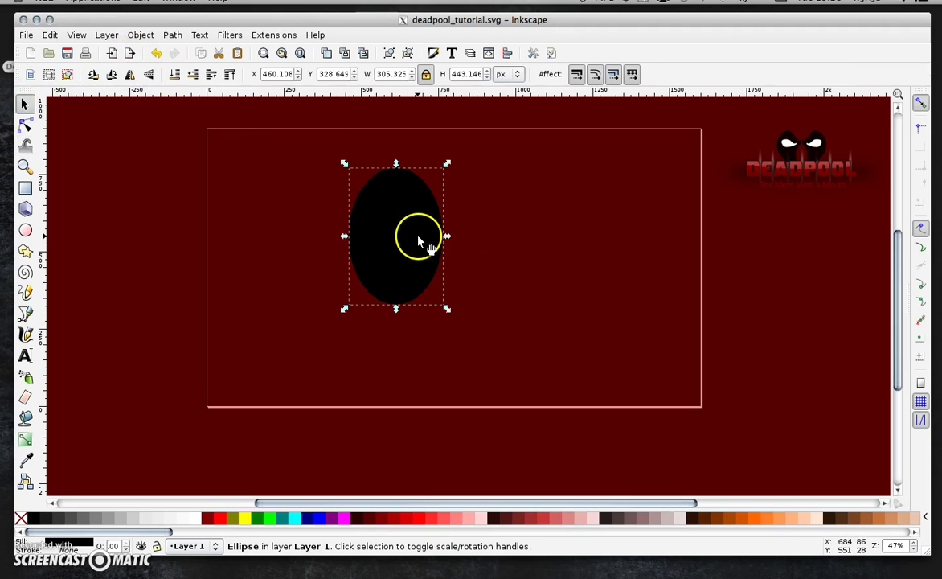
pyautogui.click(24, 143)
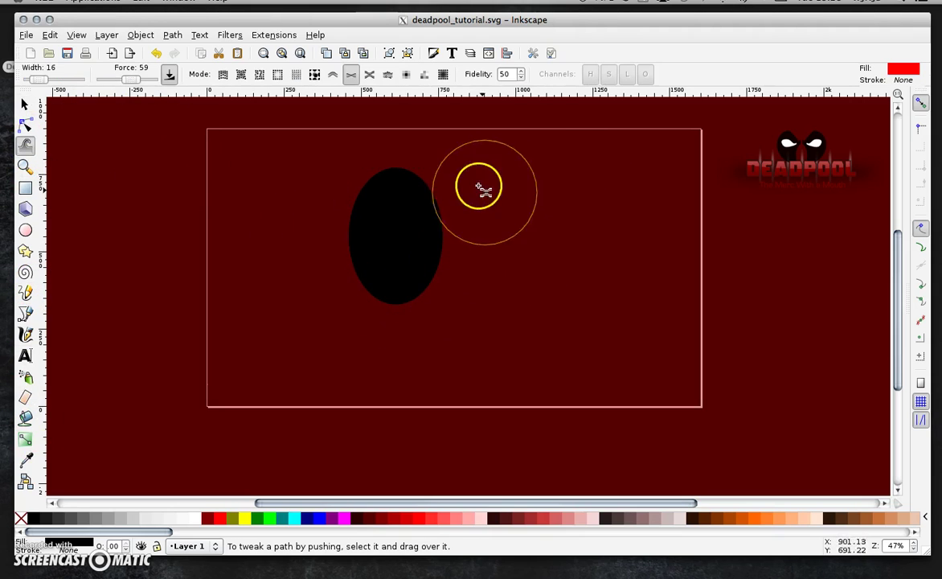
pyautogui.moveTo(475, 185)
pyautogui.mouseDown()
pyautogui.moveTo(444, 179)
pyautogui.moveTo(462, 212)
pyautogui.moveTo(468, 268)
pyautogui.moveTo(452, 281)
pyautogui.mouseUp()
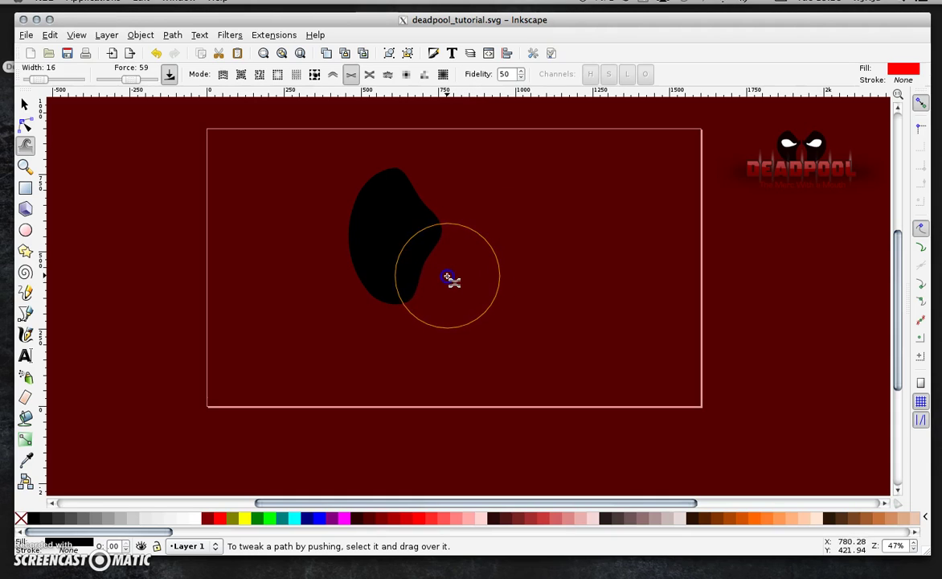
pyautogui.moveTo(448, 277)
pyautogui.mouseDown()
pyautogui.moveTo(443, 295)
pyautogui.moveTo(431, 298)
pyautogui.moveTo(435, 195)
pyautogui.moveTo(479, 248)
pyautogui.moveTo(392, 194)
pyautogui.moveTo(370, 208)
pyautogui.moveTo(354, 189)
pyautogui.moveTo(372, 212)
pyautogui.mouseUp()
pyautogui.click(24, 103)
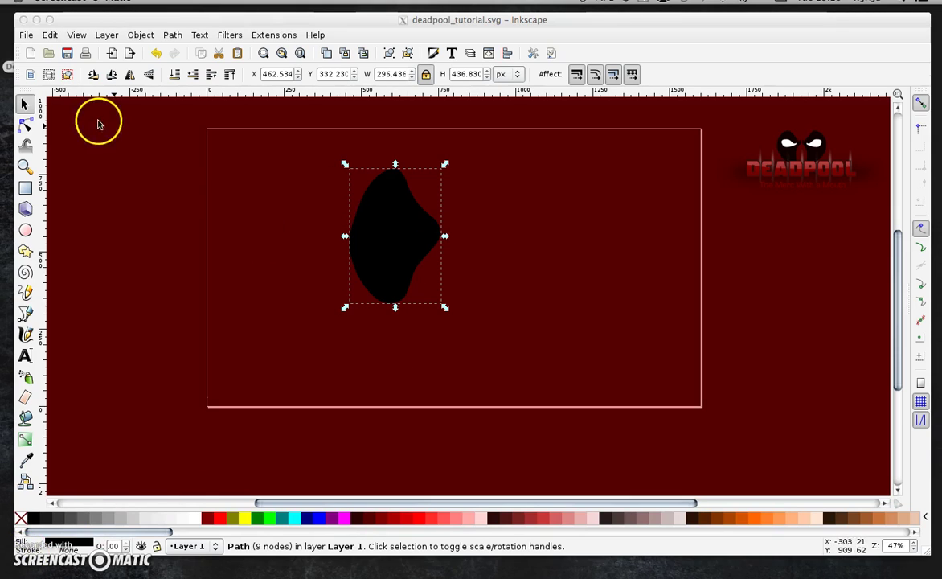
pyautogui.click(25, 145)
pyautogui.moveTo(370, 211)
pyautogui.mouseDown()
pyautogui.moveTo(363, 213)
pyautogui.moveTo(402, 223)
pyautogui.moveTo(399, 233)
pyautogui.moveTo(431, 251)
pyautogui.moveTo(383, 239)
pyautogui.mouseUp()
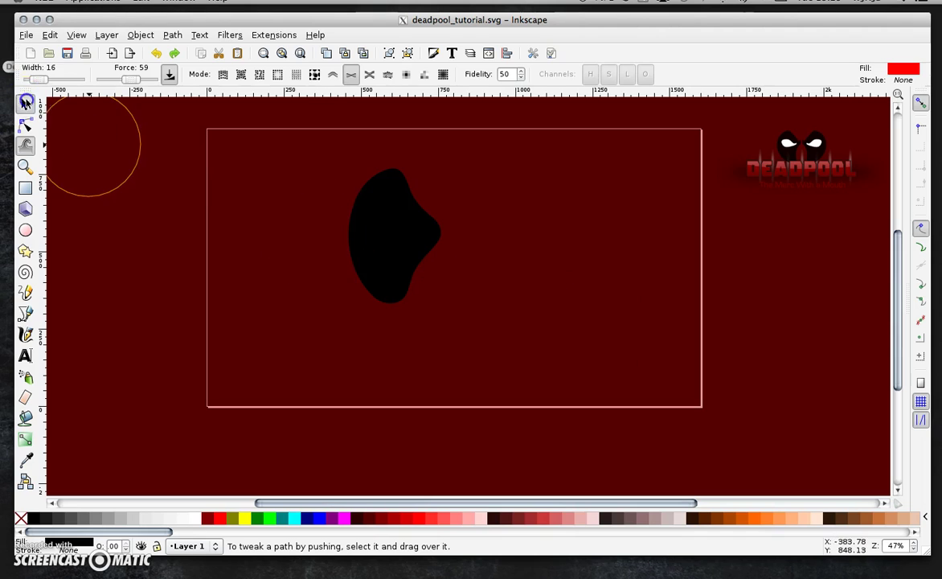
pyautogui.click(24, 102)
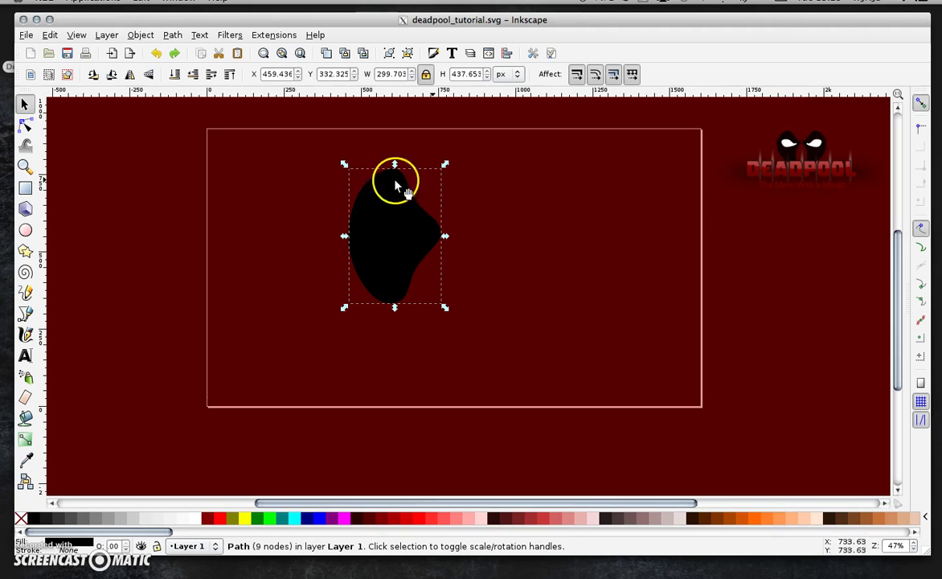
# Draw a small white ellipse and tweak its right end into a pointed eye shape.
pyautogui.click(25, 231)
pyautogui.moveTo(204, 205); pyautogui.dragTo(290, 236)
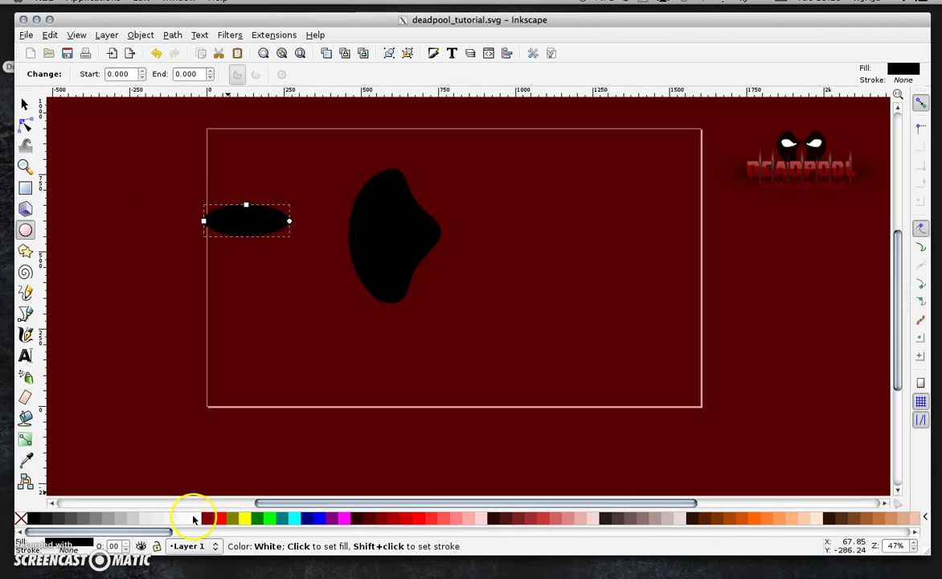
pyautogui.click(193, 518)
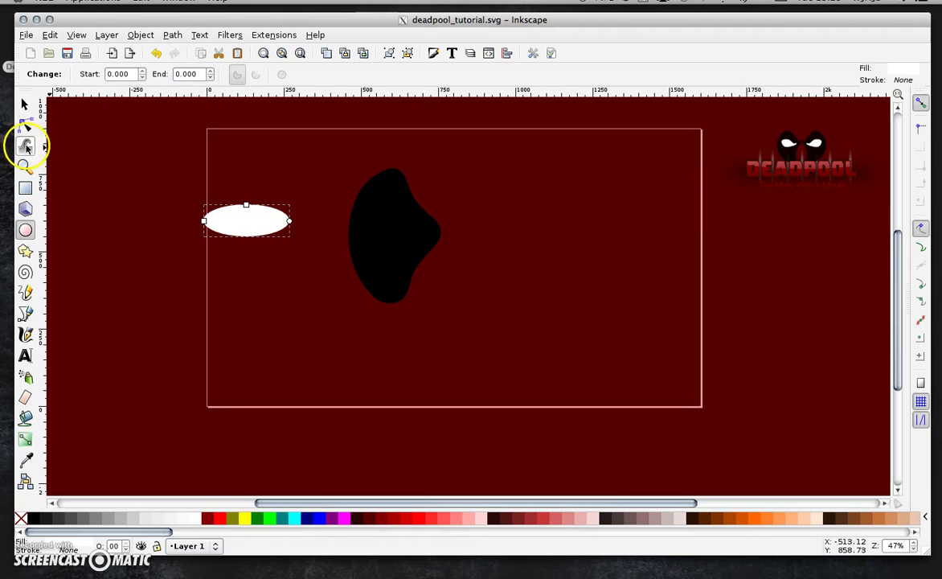
pyautogui.click(26, 146)
pyautogui.moveTo(294, 223); pyautogui.dragTo(259, 195)
pyautogui.moveTo(279, 270); pyautogui.dragTo(208, 229)
# Move and shrink the white eye into place on the black mask shape.
pyautogui.click(24, 104)
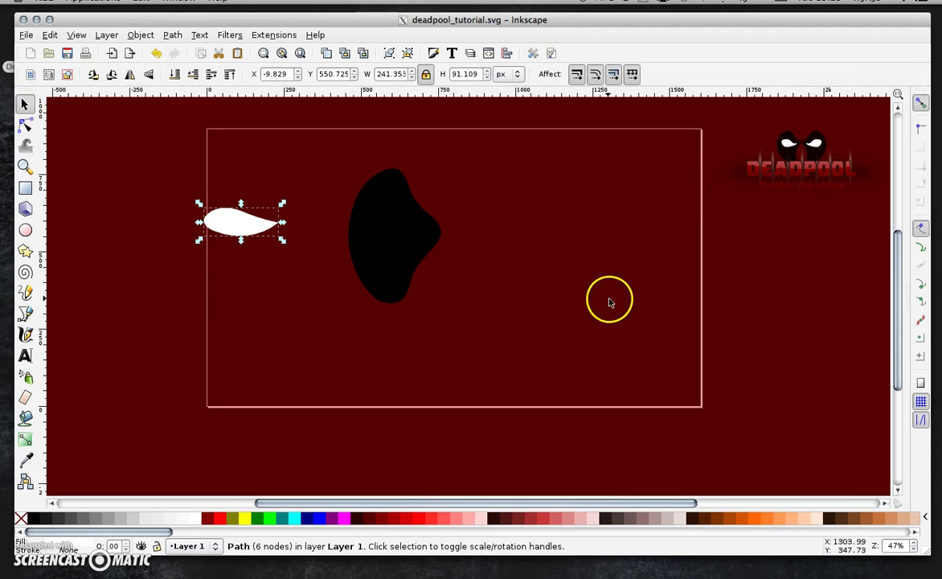
pyautogui.moveTo(262, 228); pyautogui.dragTo(414, 233)
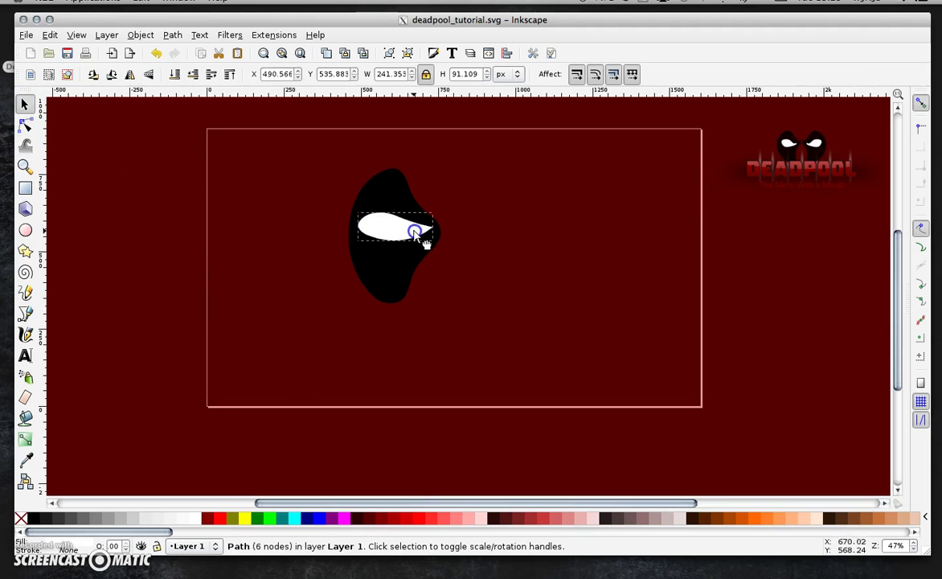
pyautogui.moveTo(359, 209); pyautogui.dragTo(368, 213)
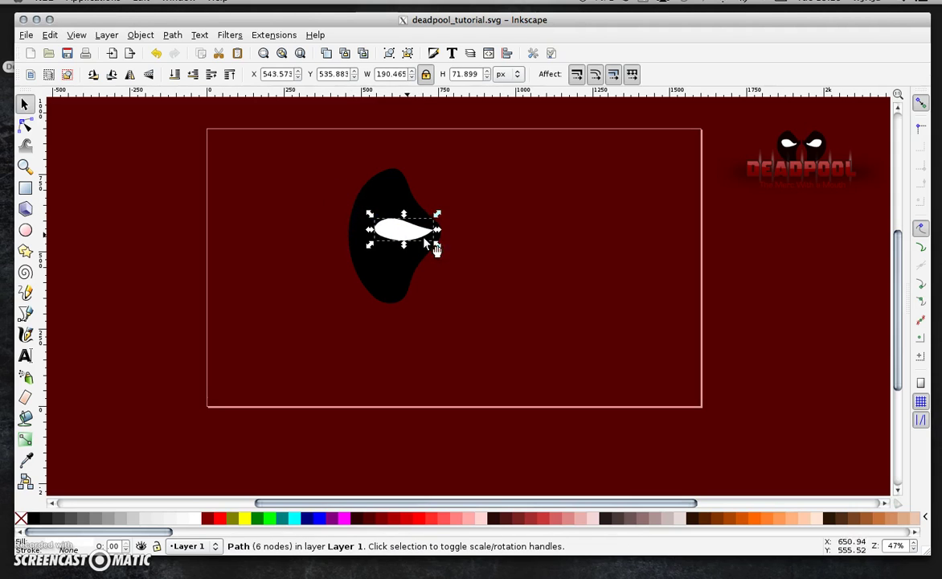
pyautogui.moveTo(425, 241); pyautogui.dragTo(422, 234)
pyautogui.click(355, 164)
# Group the eye with the black shape and scale the group to 219.131 x 319.995 px.
pyautogui.moveTo(330, 156); pyautogui.dragTo(514, 383)
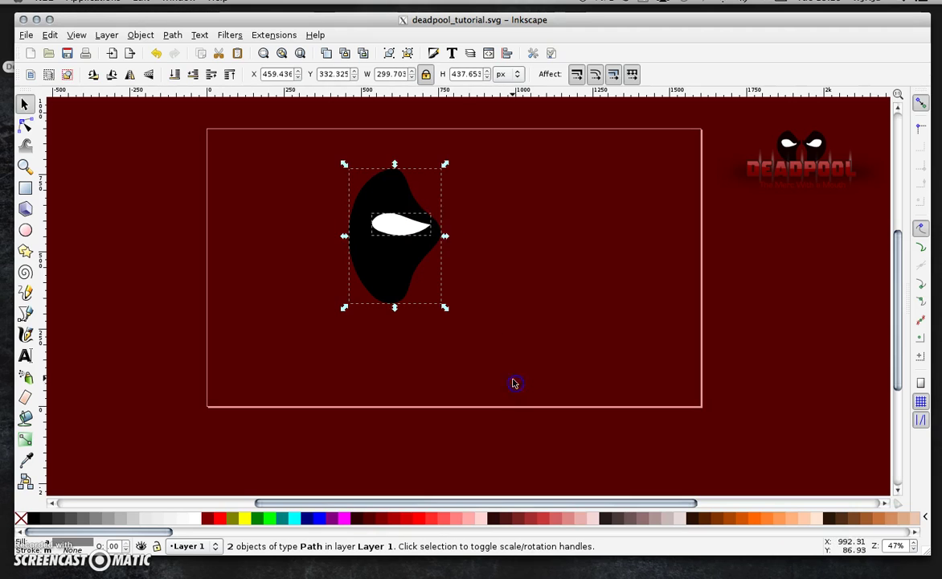
pyautogui.click(141, 33)
pyautogui.click(143, 85)
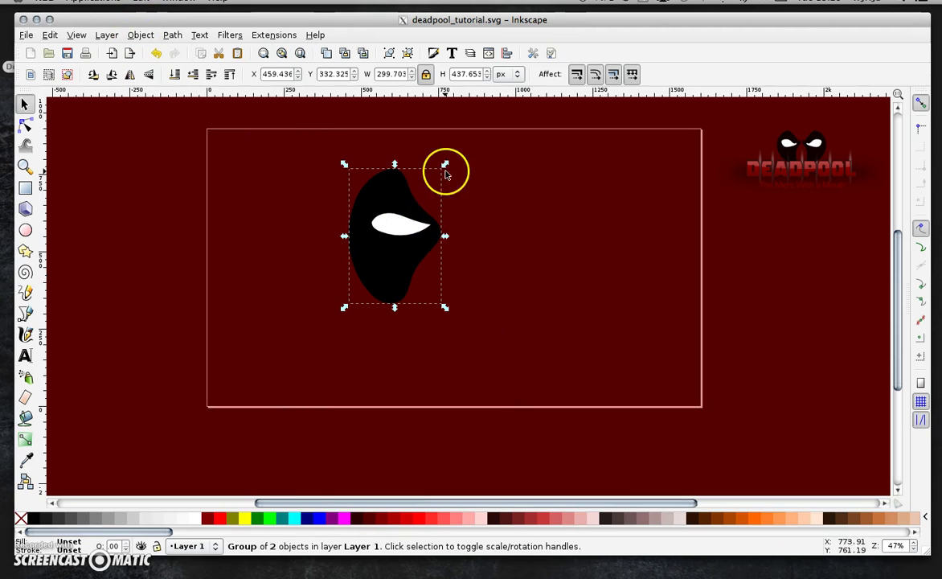
pyautogui.moveTo(444, 164); pyautogui.dragTo(420, 184)
pyautogui.moveTo(372, 273); pyautogui.dragTo(373, 272)
# Centre the mask group on the page's vertical axis, relative to Page, at X 690.435 px.
pyautogui.click(509, 54)
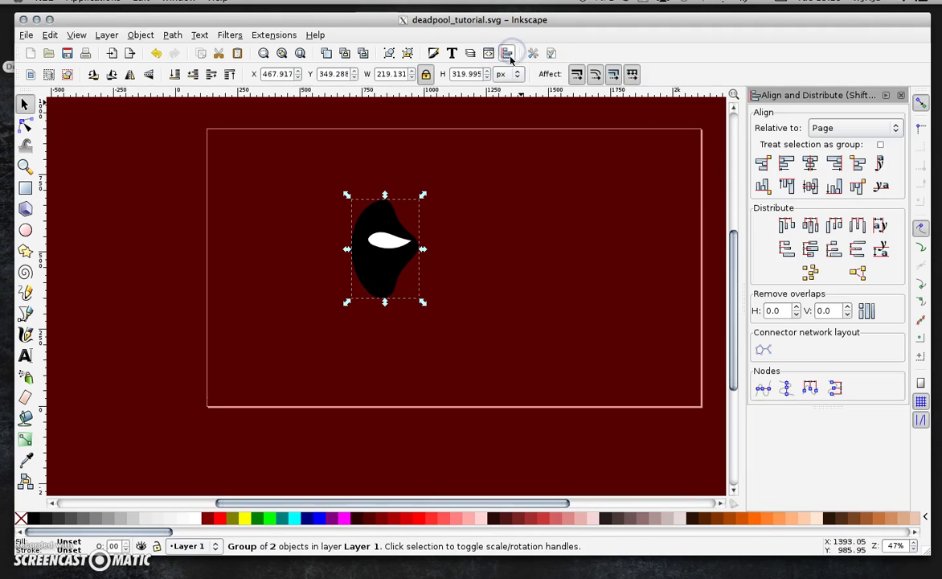
pyautogui.click(810, 163)
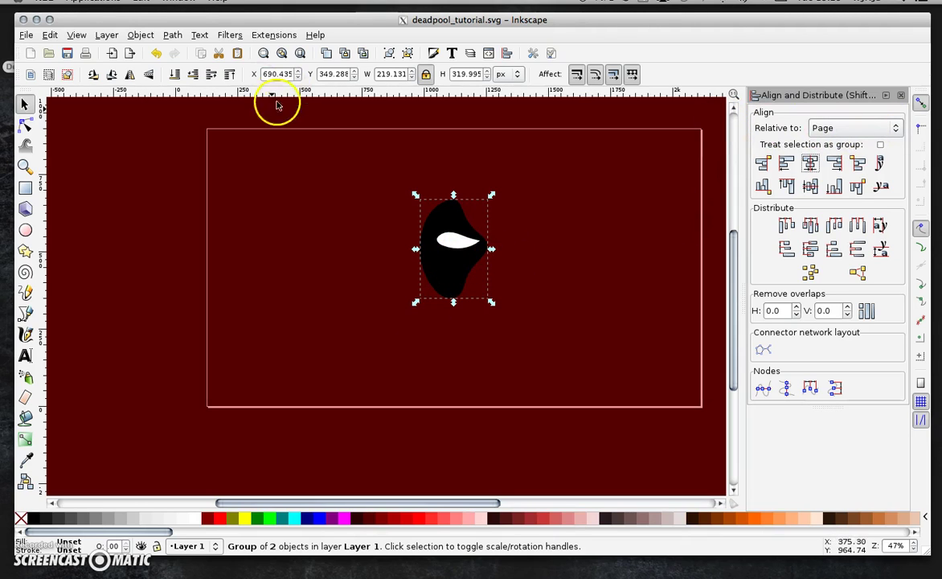
pyautogui.moveTo(386, 503); pyautogui.dragTo(456, 503)
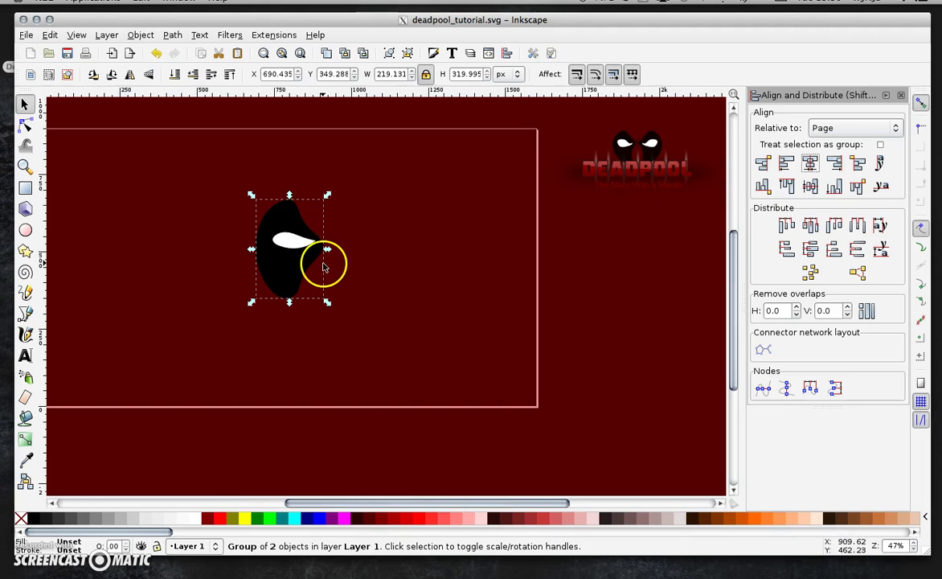
# Ungroup the mask into separate black and white paths and clear the selection.
pyautogui.rightClick(281, 277)
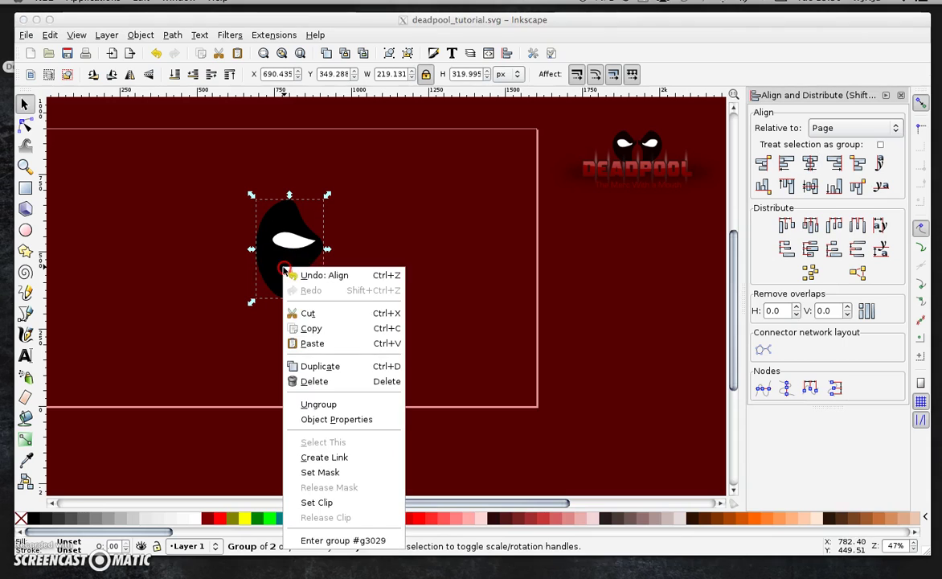
pyautogui.click(290, 401)
pyautogui.click(221, 333)
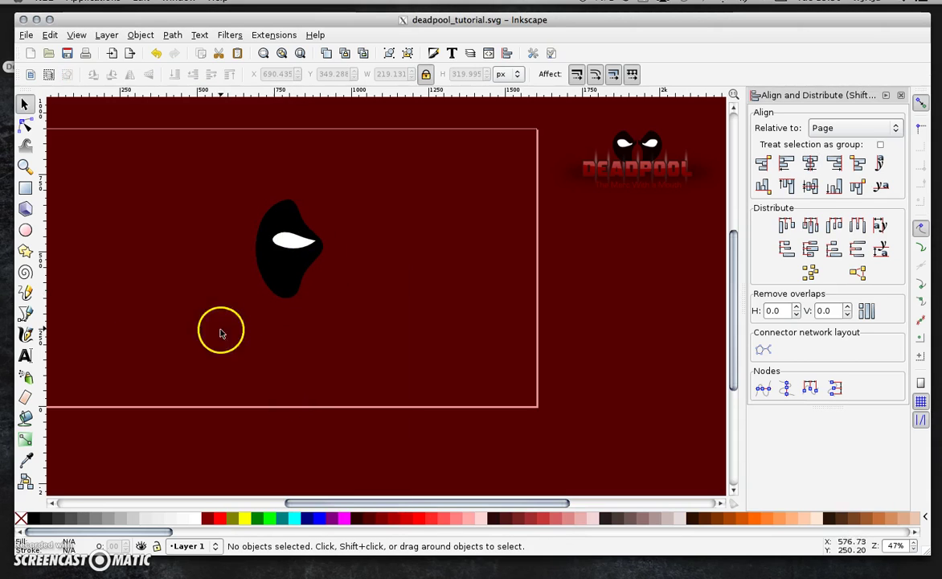
# Draw a small four-node spike path against the black shape's right edge with the Bezier tool.
pyautogui.click(24, 315)
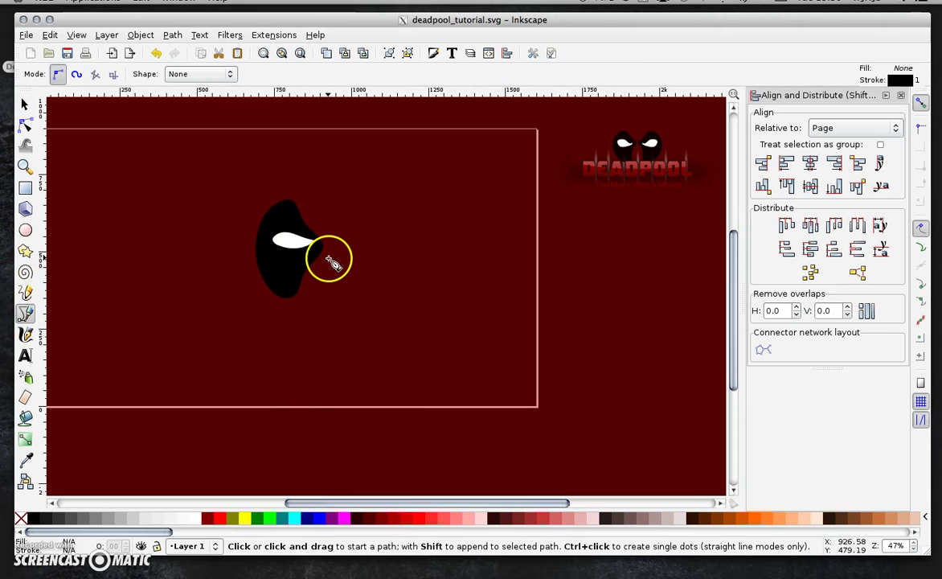
pyautogui.click(315, 258)
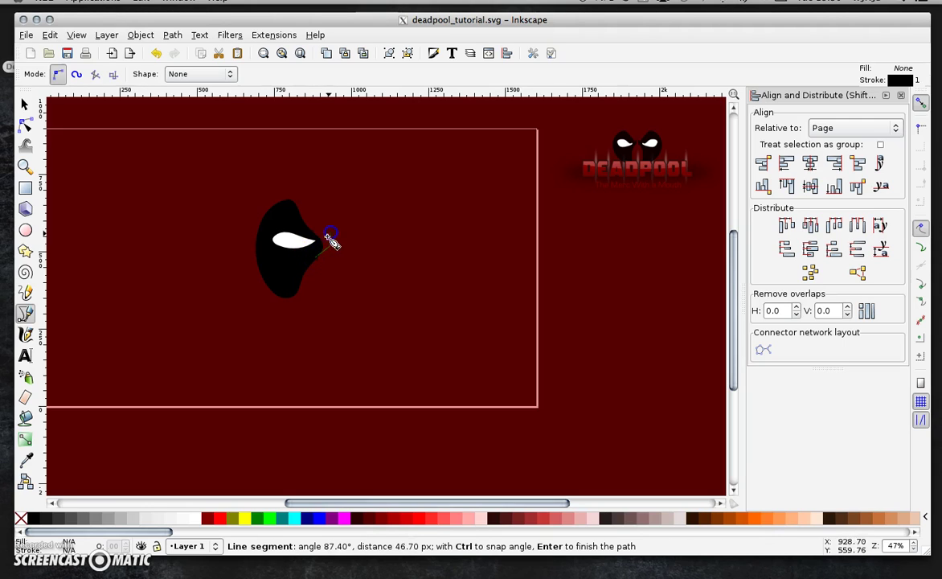
pyautogui.click(326, 236)
pyautogui.click(320, 243)
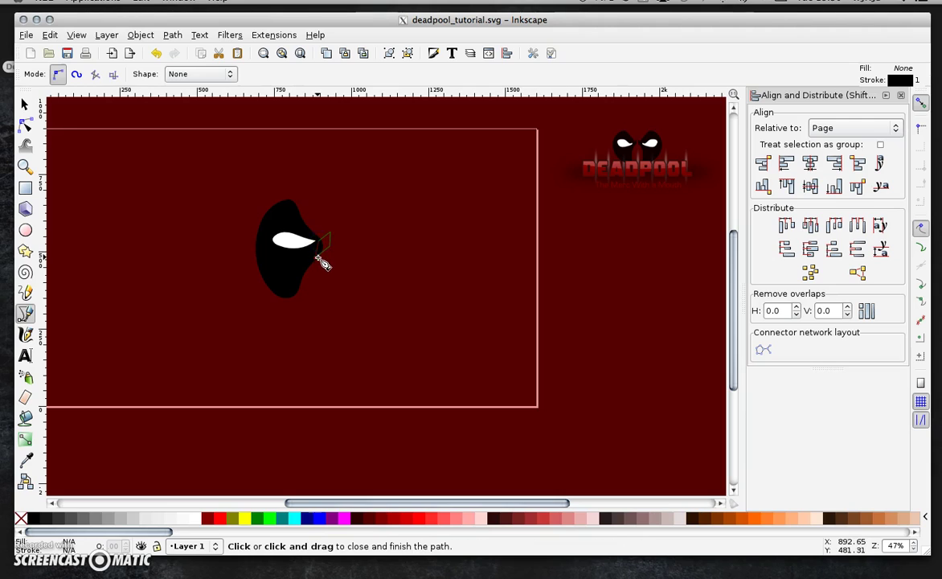
pyautogui.click(319, 259)
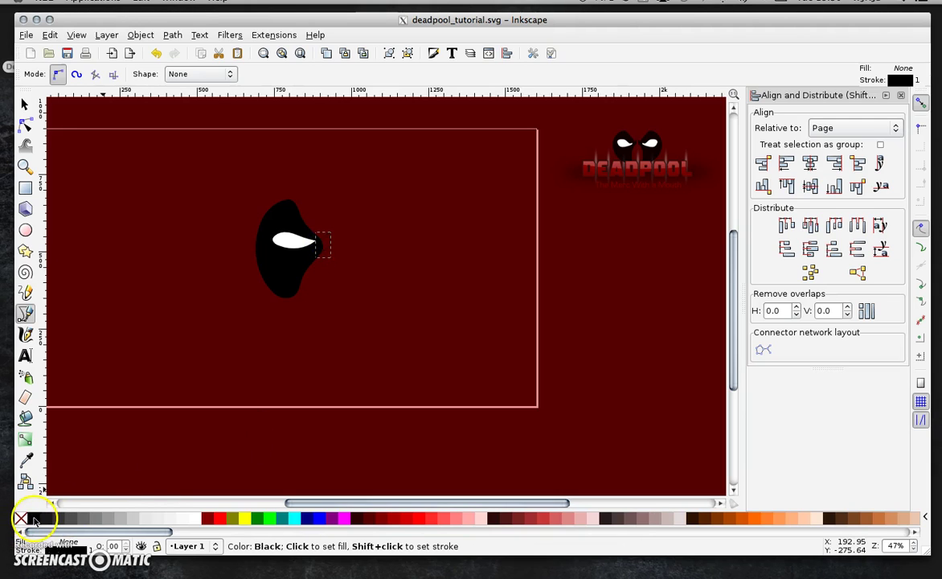
# Fill the spike black and remove its stroke.
pyautogui.click(74, 556)
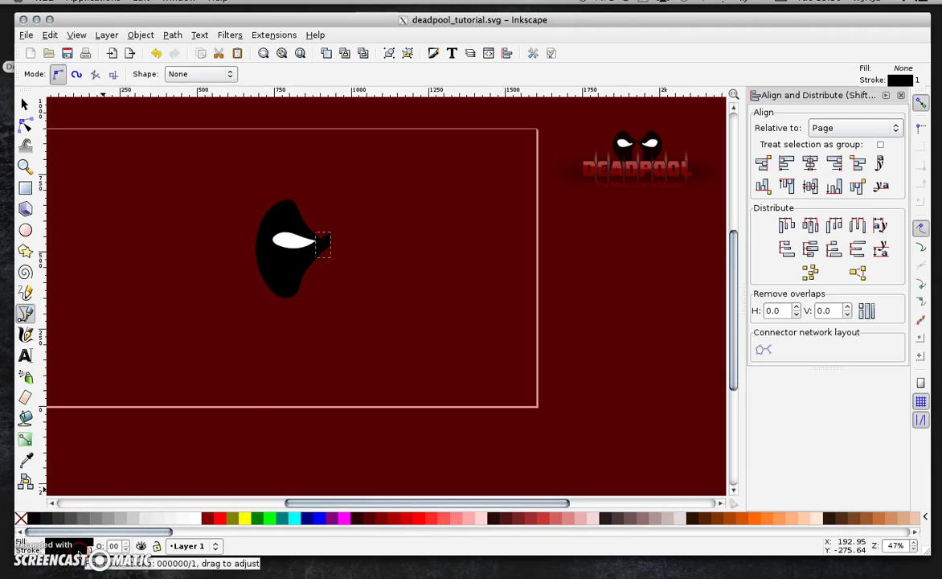
pyautogui.click(260, 551)
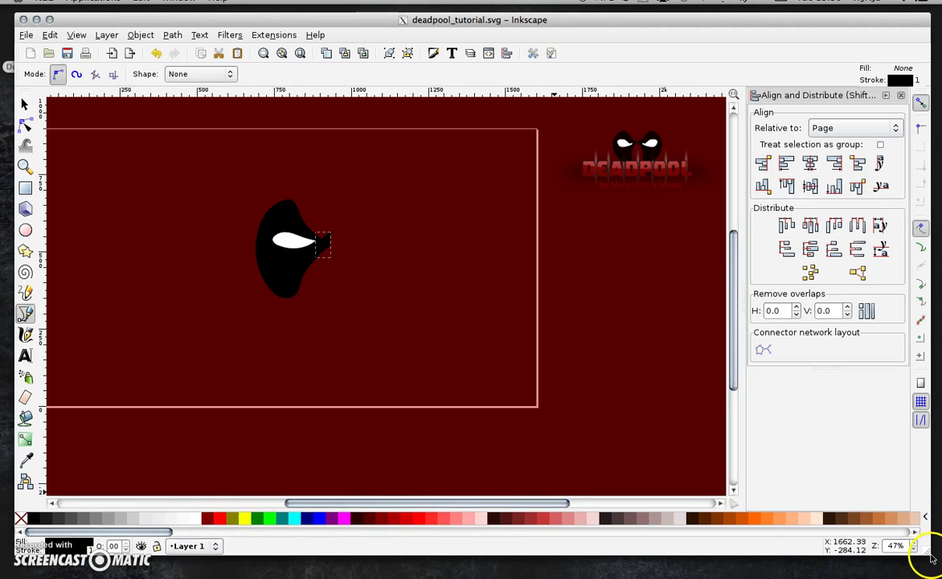
pyautogui.moveTo(912, 551); pyautogui.dragTo(932, 540)
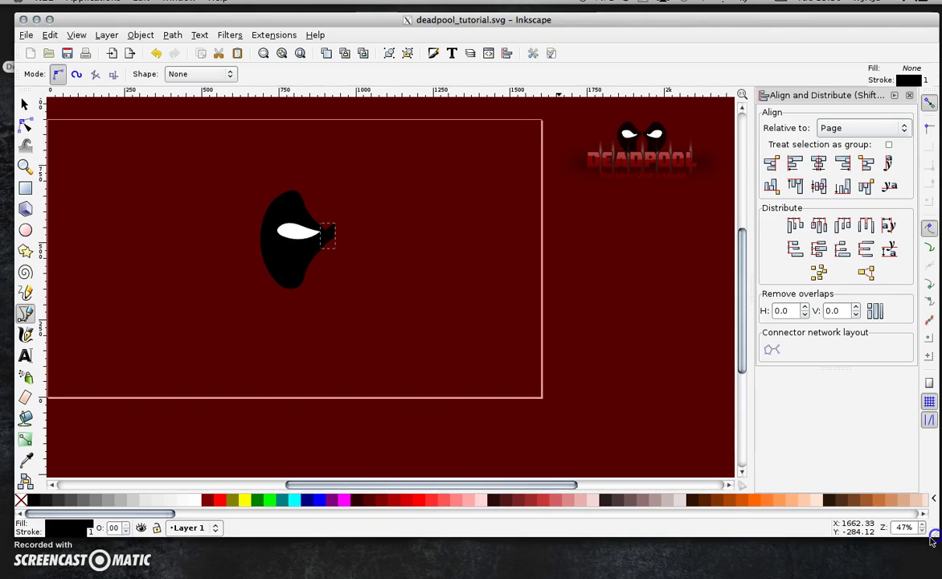
pyautogui.rightClick(72, 535)
pyautogui.click(96, 523)
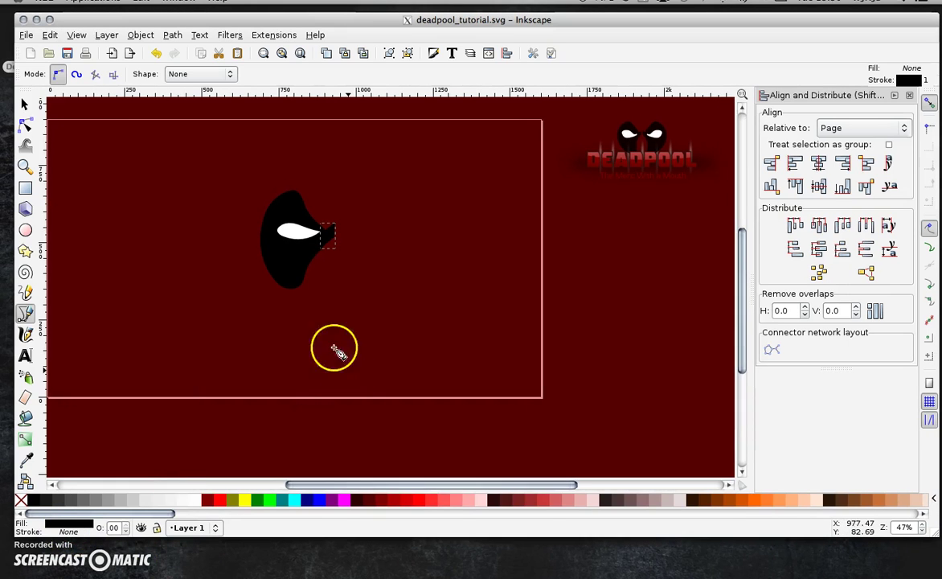
pyautogui.click(28, 103)
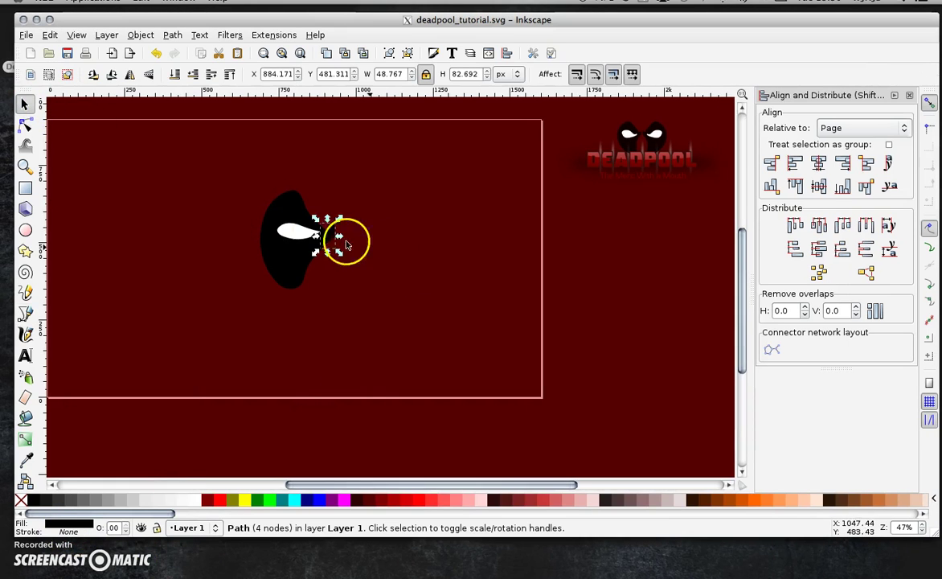
# Union the spike with the large black mask shape via Path > Union.
pyautogui.keyDown('shift'); pyautogui.click(293, 276); pyautogui.keyUp('shift')
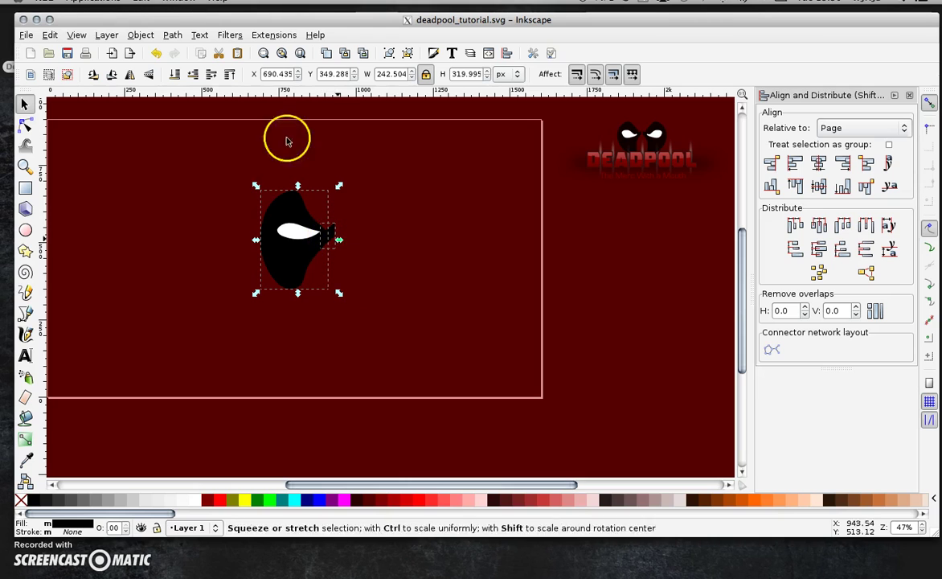
pyautogui.click(138, 35)
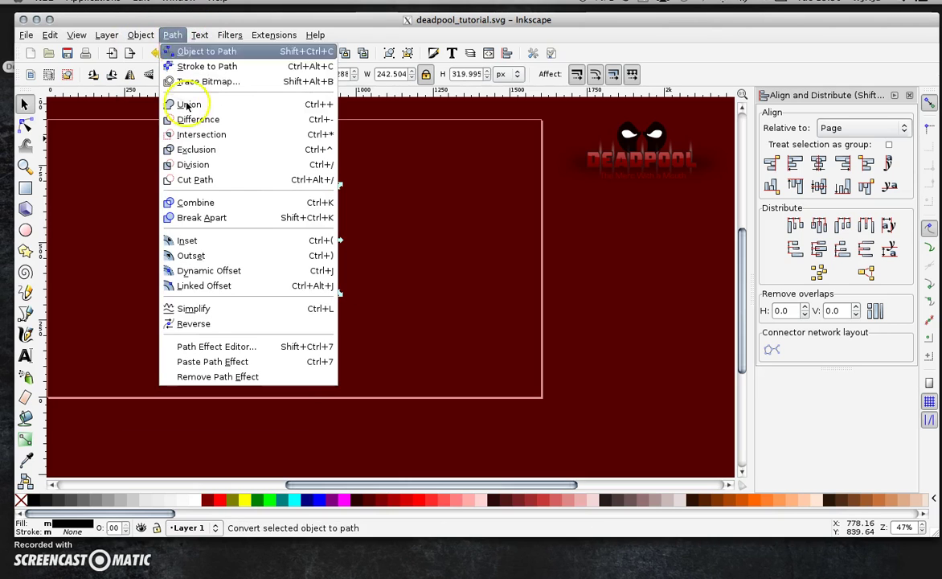
pyautogui.click(186, 101)
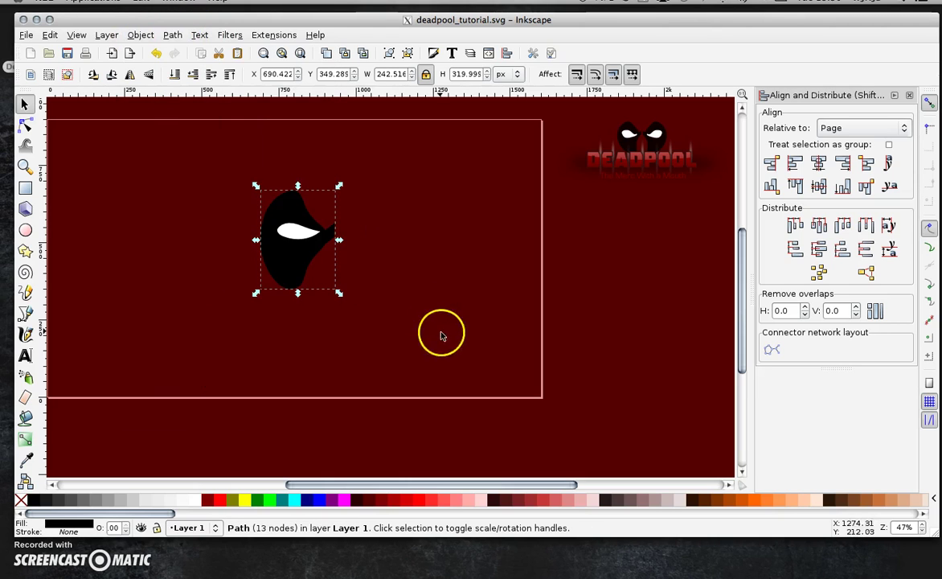
# Zoom to the merged shape and tweak the spike into a smooth pointed tip.
pyautogui.click(263, 52)
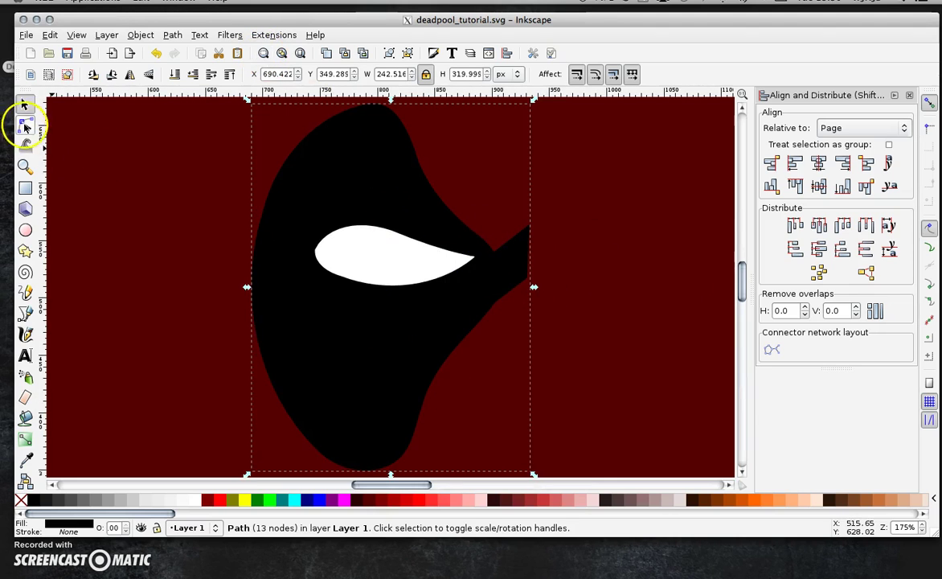
pyautogui.click(25, 145)
pyautogui.moveTo(496, 258)
pyautogui.mouseDown()
pyautogui.moveTo(523, 266)
pyautogui.moveTo(530, 286)
pyautogui.moveTo(512, 312)
pyautogui.moveTo(546, 311)
pyautogui.mouseUp()
pyautogui.click(25, 104)
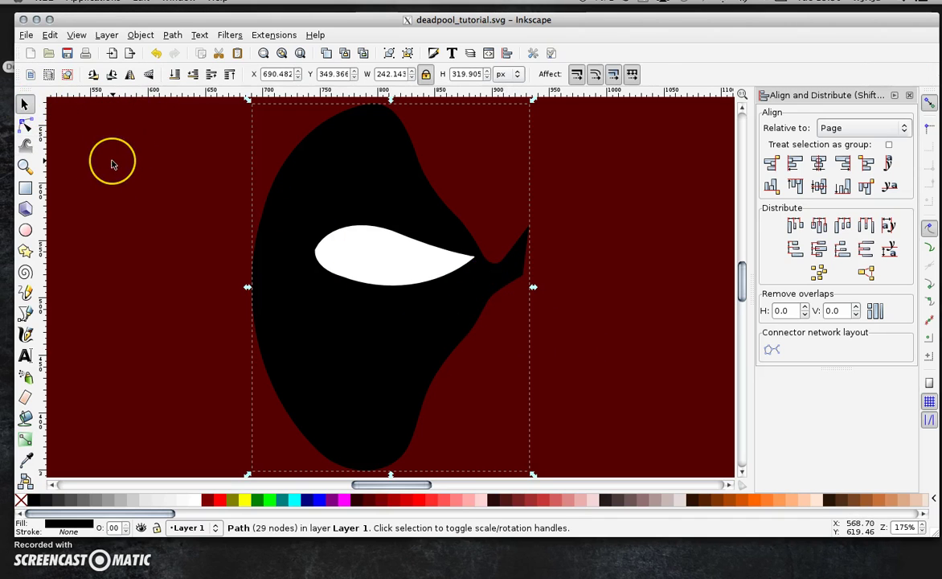
pyautogui.press('-')
pyautogui.press('-')
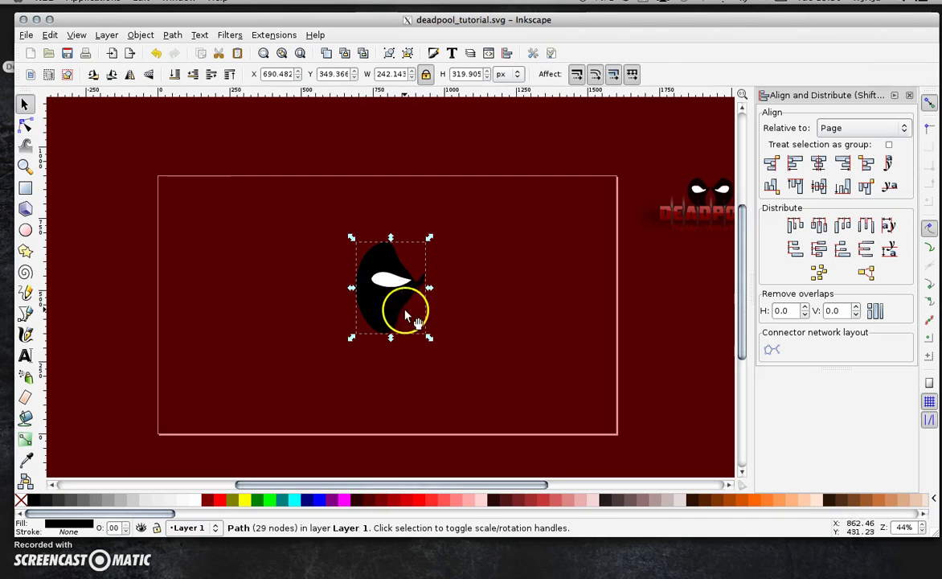
# Nudge the white eye slightly down, group it with the black mask, and centre the group horizontally.
pyautogui.click(394, 288)
pyautogui.moveTo(393, 286); pyautogui.dragTo(393, 295)
pyautogui.moveTo(330, 211); pyautogui.dragTo(495, 386)
pyautogui.click(140, 35)
pyautogui.click(144, 90)
pyautogui.click(818, 163)
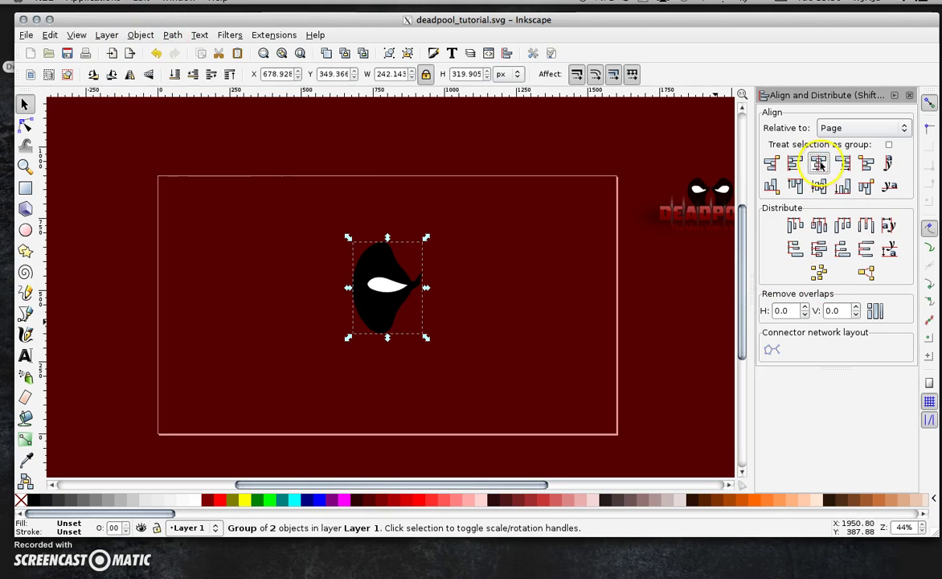
# Duplicate the eye group, flip the copy horizontally, and nudge it right beside the first eye.
pyautogui.rightClick(402, 277)
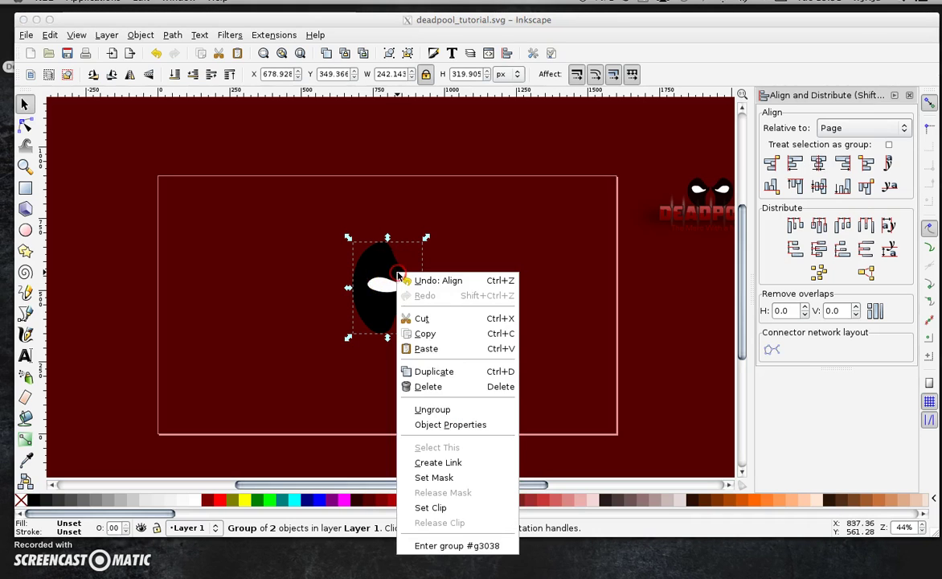
pyautogui.click(434, 368)
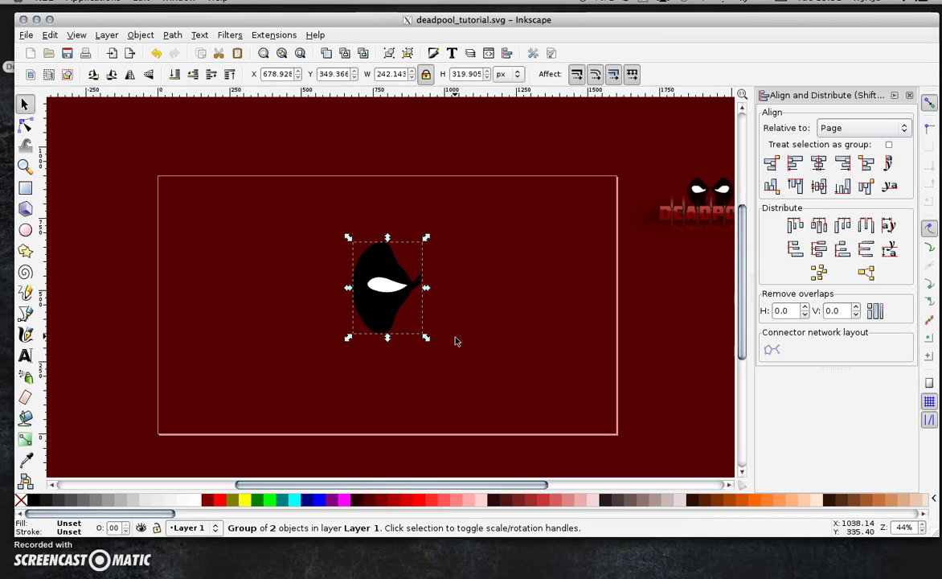
pyautogui.press('h')
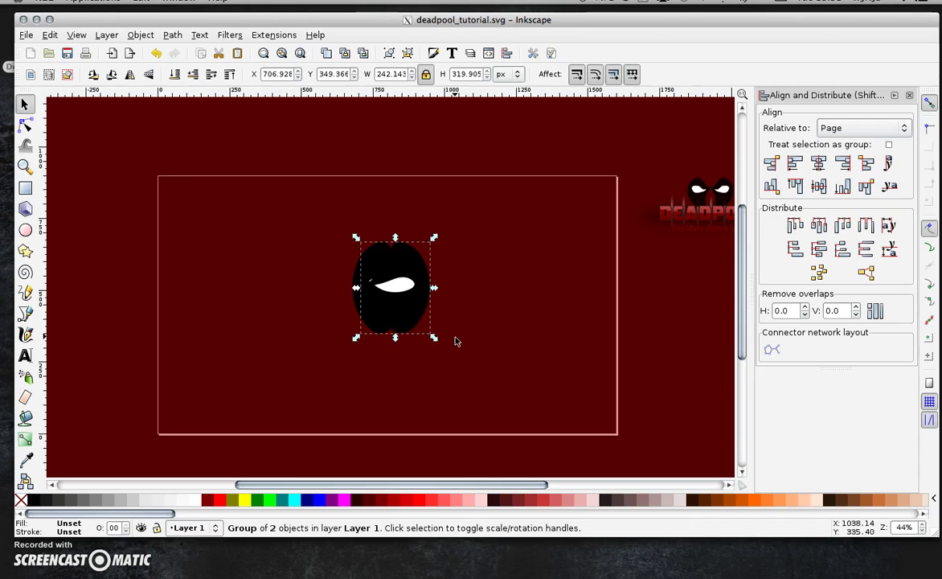
pyautogui.press('Right')
pyautogui.press('Right')
pyautogui.press('Right')
pyautogui.press('Right')
pyautogui.press('Right')
pyautogui.press('Right')
pyautogui.press('Right')
pyautogui.press('Right')
pyautogui.press('Right')
pyautogui.press('Right')
pyautogui.press('Right')
pyautogui.press('Right')
pyautogui.press('Right')
pyautogui.press('Right')
pyautogui.press('Right')
pyautogui.press('Right')
pyautogui.press('Right')
pyautogui.press('Right')
pyautogui.press('Right')
pyautogui.press('Right')
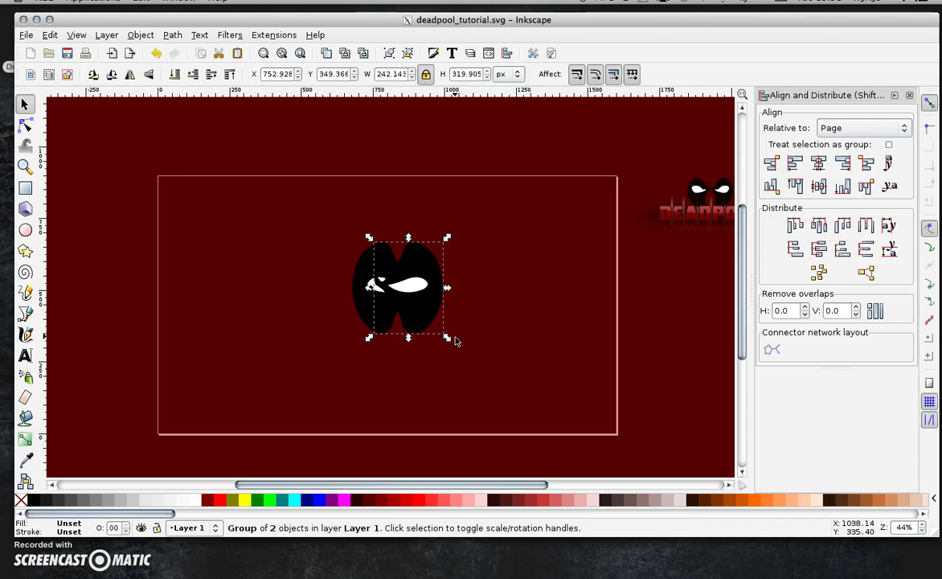
pyautogui.press('Right')
pyautogui.press('Right')
pyautogui.press('Right')
pyautogui.press('Right')
pyautogui.press('Right')
pyautogui.press('Right')
pyautogui.press('Right')
pyautogui.press('Right')
pyautogui.press('Right')
pyautogui.press('Right')
pyautogui.press('Right')
pyautogui.press('Right')
pyautogui.press('Right')
pyautogui.press('Right')
pyautogui.press('Right')
pyautogui.press('Right')
pyautogui.press('Right')
pyautogui.press('Right')
pyautogui.press('Right')
pyautogui.press('Right')
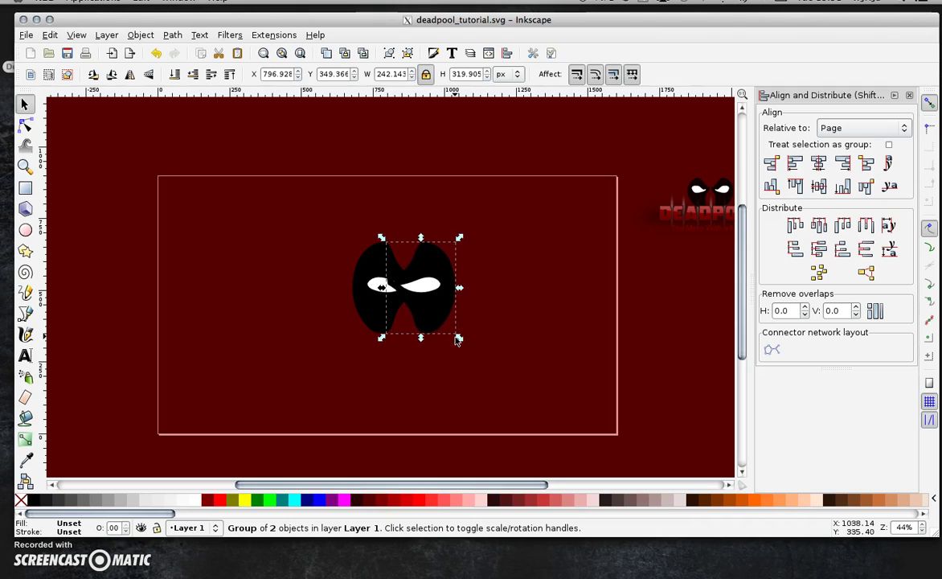
pyautogui.press('Right')
pyautogui.press('Right')
pyautogui.press('Right')
pyautogui.press('Right')
pyautogui.press('Right')
pyautogui.press('Right')
pyautogui.press('Right')
pyautogui.press('Right')
pyautogui.press('Right')
pyautogui.press('Right')
pyautogui.press('Right')
pyautogui.press('Right')
pyautogui.press('Right')
pyautogui.press('Right')
pyautogui.press('Right')
pyautogui.press('Right')
pyautogui.press('Right')
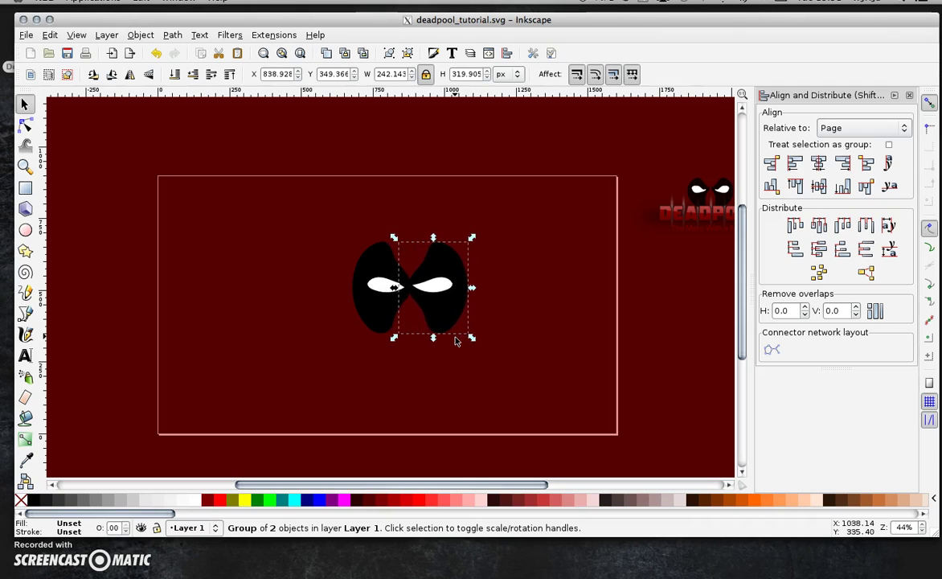
pyautogui.press('Right')
pyautogui.press('Right')
pyautogui.press('Right')
pyautogui.press('Right')
pyautogui.press('Right')
pyautogui.press('Right')
pyautogui.press('Right')
pyautogui.press('Right')
pyautogui.press('Right')
pyautogui.press('Right')
pyautogui.press('Right')
pyautogui.press('Right')
pyautogui.press('Right')
pyautogui.press('Right')
pyautogui.press('Right')
pyautogui.press('Right')
pyautogui.press('Right')
pyautogui.press('Right')
pyautogui.press('Right')
pyautogui.press('Right')
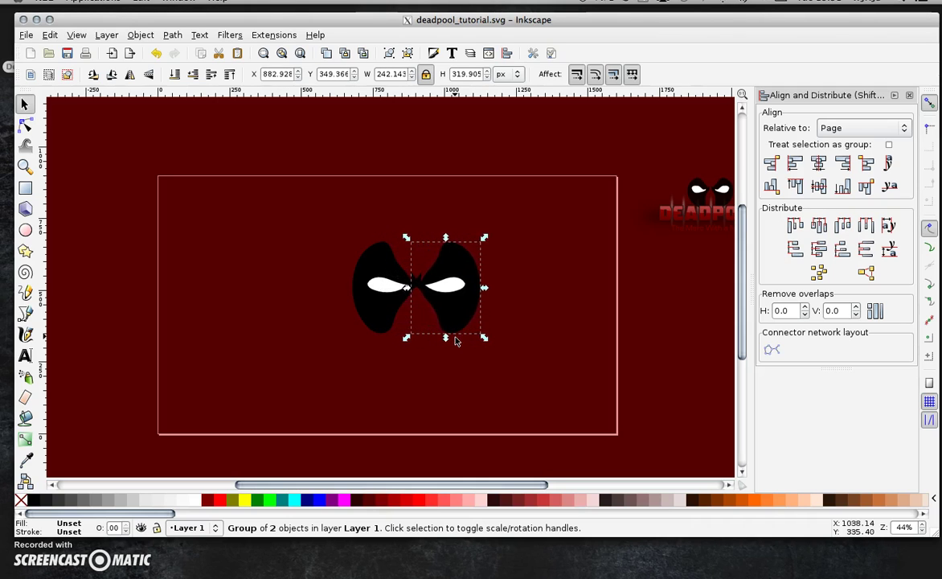
pyautogui.press('Right')
pyautogui.press('Right')
pyautogui.press('Right')
pyautogui.press('Right')
pyautogui.press('Right')
pyautogui.press('Right')
pyautogui.press('Right')
pyautogui.press('Right')
pyautogui.press('Right')
pyautogui.press('Right')
pyautogui.press('Right')
pyautogui.press('Right')
pyautogui.press('Right')
pyautogui.press('Right')
pyautogui.press('Right')
pyautogui.press('Right')
pyautogui.press('Right')
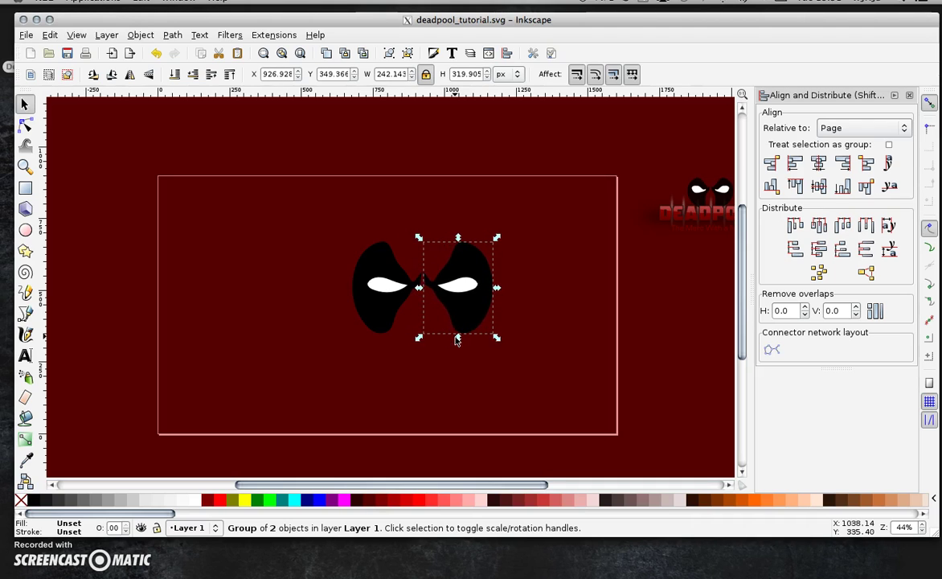
# Group both eye pieces and centre the pair horizontally at X 551.928 px.
pyautogui.click(476, 416)
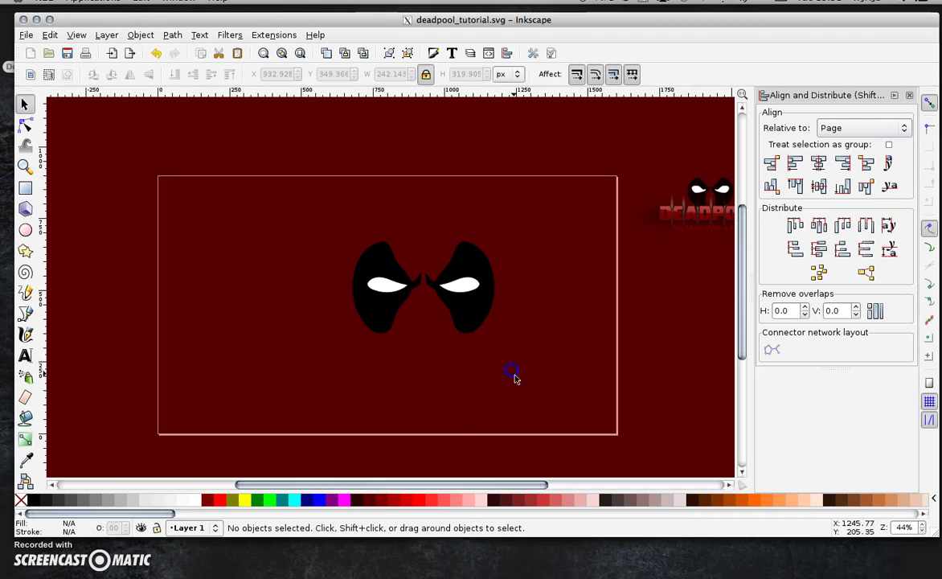
pyautogui.moveTo(541, 354); pyautogui.dragTo(305, 215)
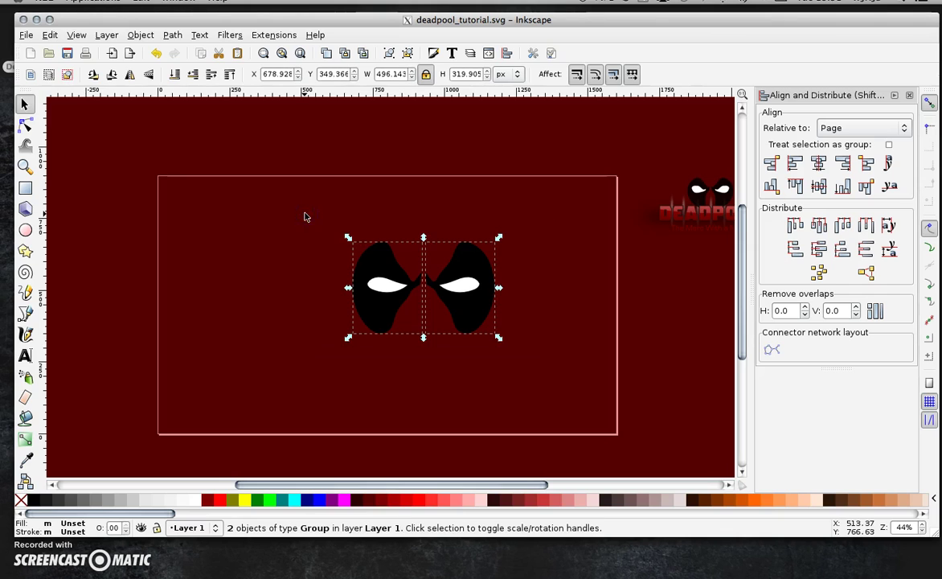
pyautogui.click(141, 35)
pyautogui.click(139, 90)
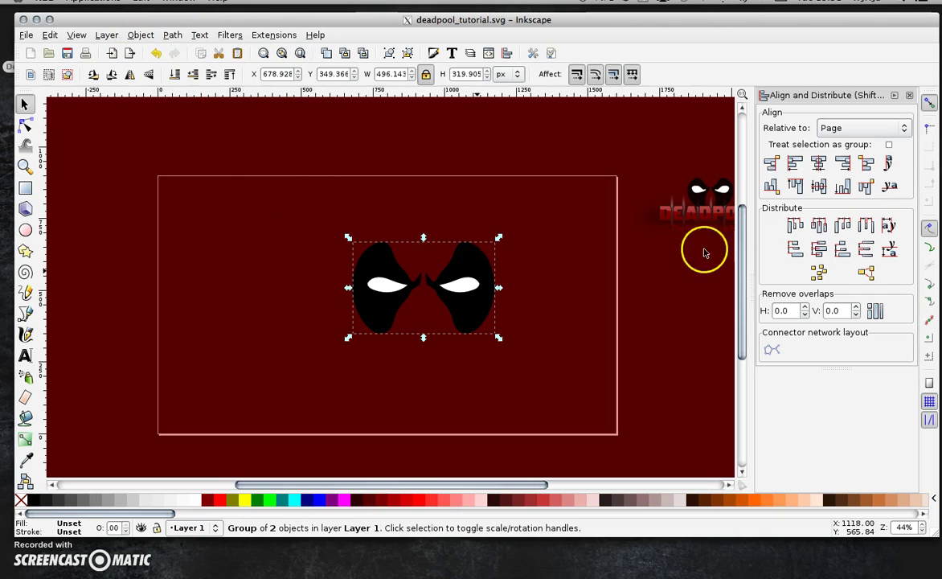
pyautogui.click(818, 165)
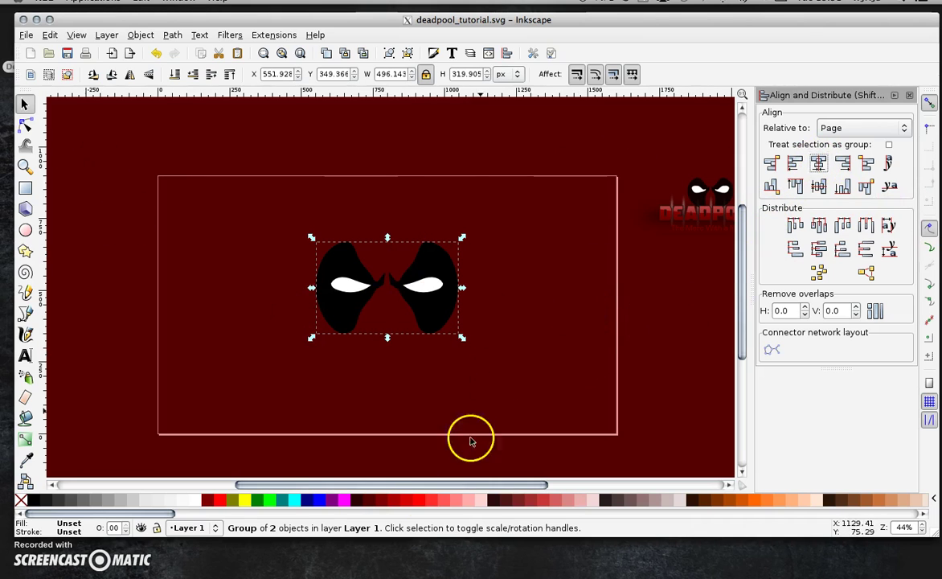
pyautogui.moveTo(393, 482)
pyautogui.mouseDown()
pyautogui.moveTo(420, 485)
pyautogui.moveTo(405, 485)
pyautogui.mouseUp()
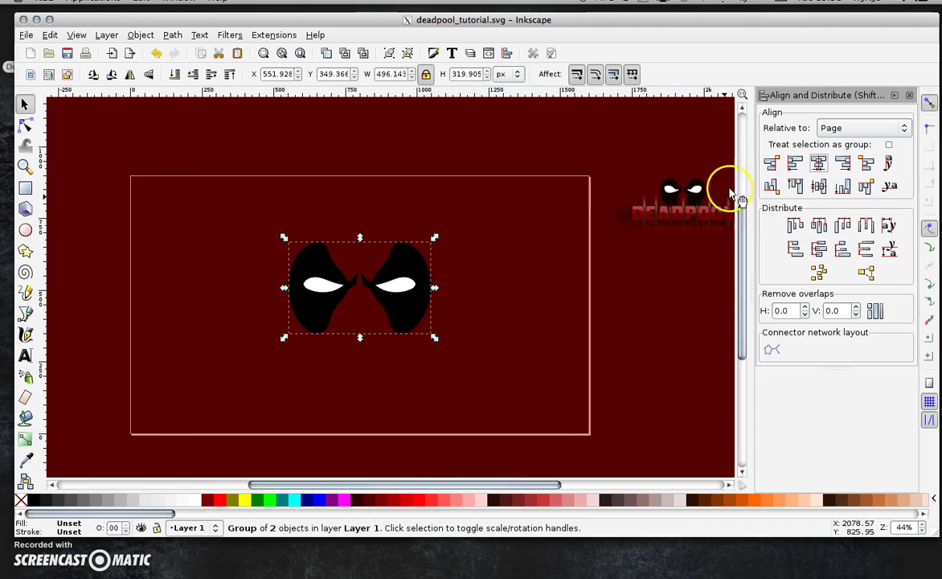
# Type black 'DEADPOOL' text in the Rogue Hero font below the eyes.
pyautogui.click(24, 356)
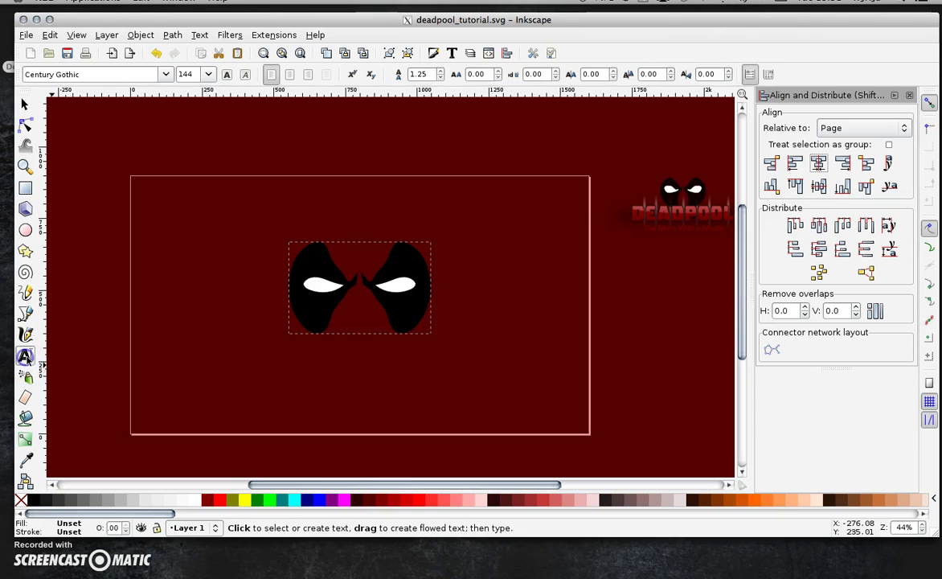
pyautogui.click(240, 382)
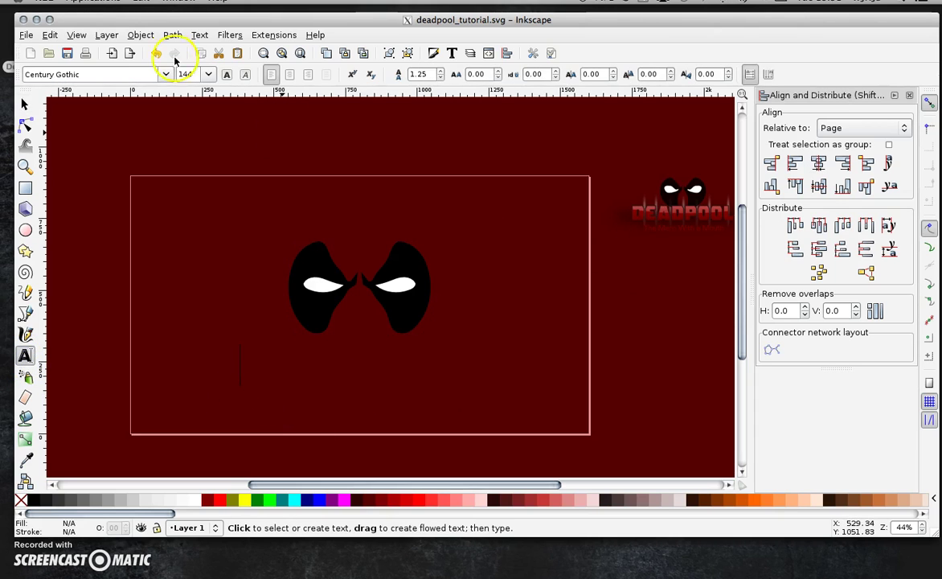
pyautogui.moveTo(93, 74); pyautogui.dragTo(11, 73)
pyautogui.write('Rogue')
pyautogui.click(52, 91)
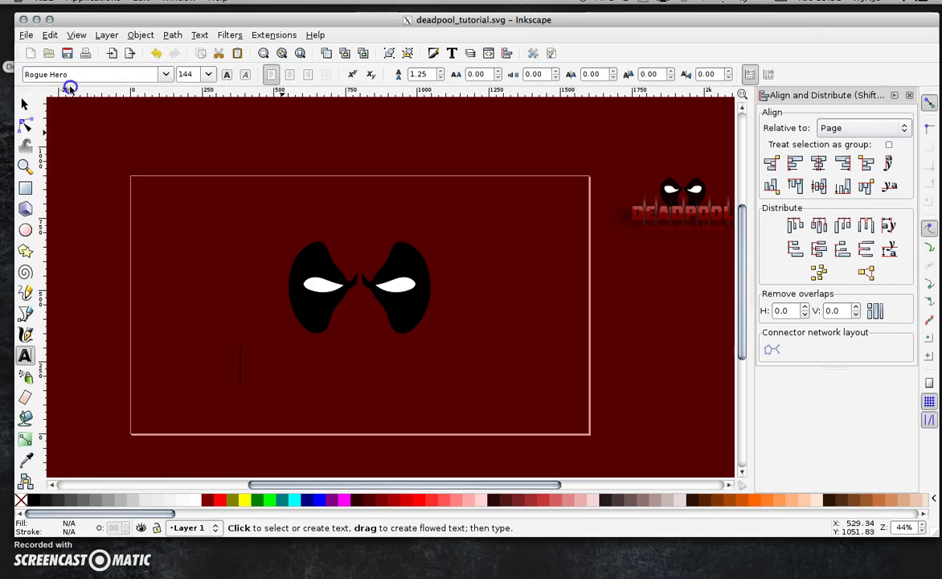
pyautogui.click(248, 375)
pyautogui.write('DEAD')
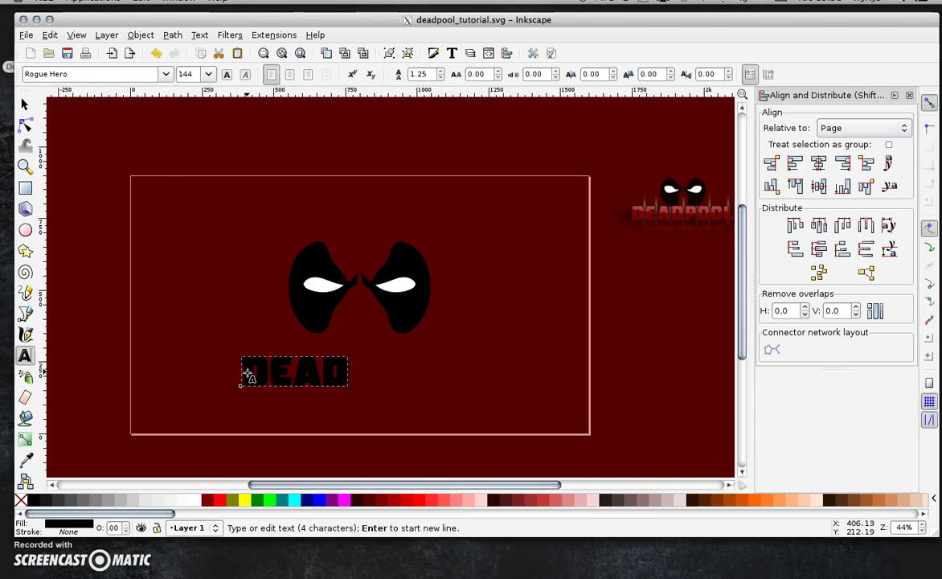
pyautogui.write('POOL')
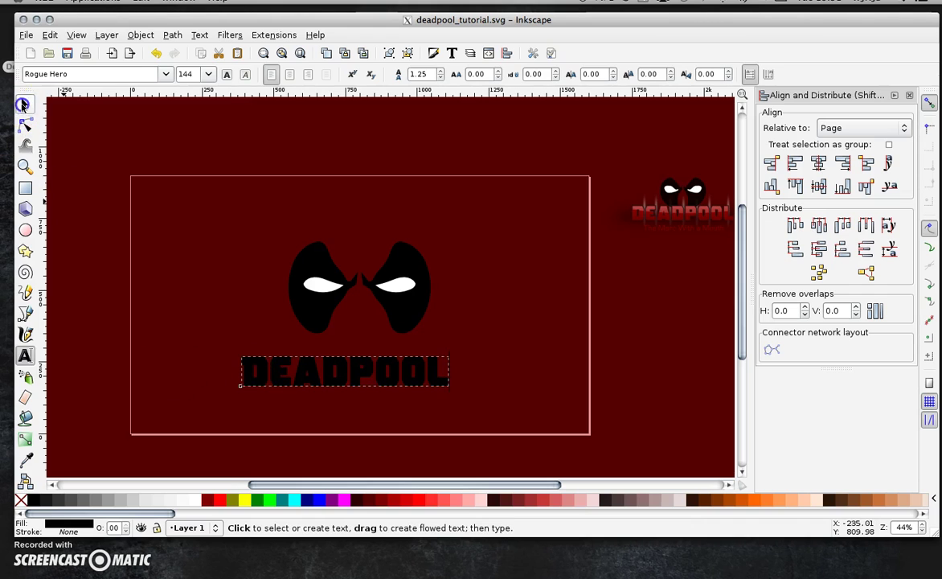
pyautogui.click(23, 105)
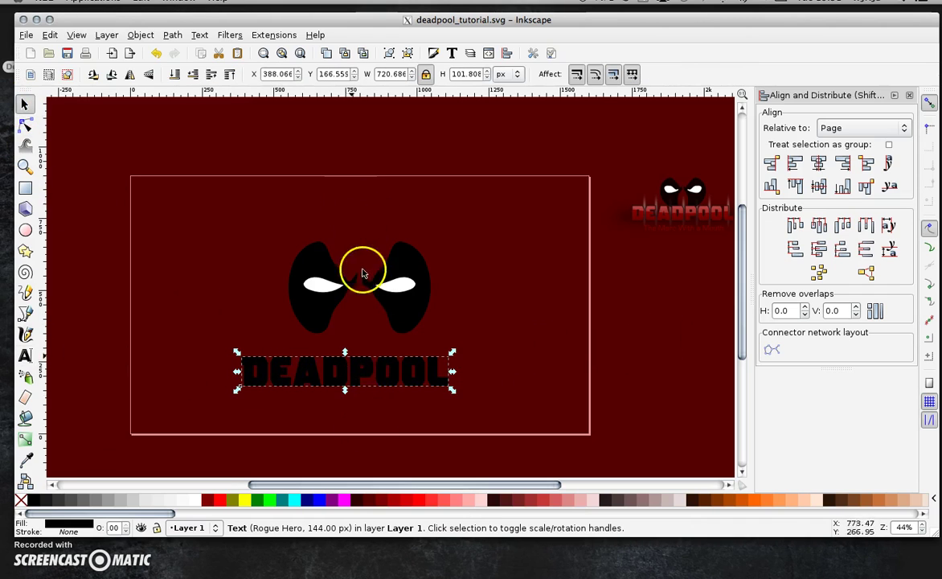
# Centre DEADPOOL horizontally and raise it with three Up nudges to overlap the mask's lower edge.
pyautogui.click(819, 163)
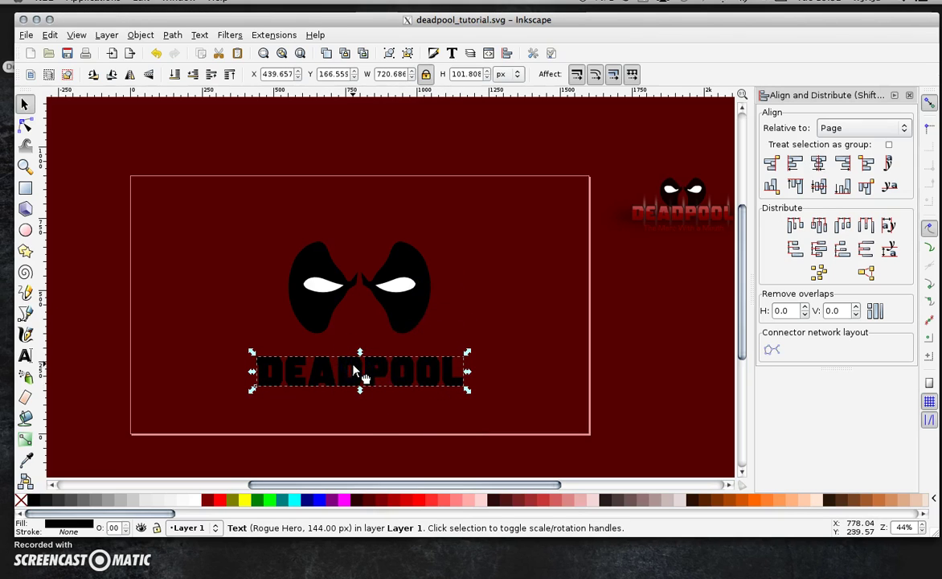
pyautogui.press('Up')
pyautogui.press('Up')
pyautogui.press('Up')
pyautogui.press('Up')
pyautogui.press('Up')
pyautogui.press('Up')
pyautogui.press('Up')
pyautogui.press('Up')
pyautogui.press('Up')
pyautogui.press('Up')
pyautogui.press('Up')
pyautogui.press('Up')
pyautogui.press('Up')
pyautogui.press('Up')
pyautogui.press('Up')
pyautogui.press('Up')
pyautogui.press('Up')
pyautogui.press('Up')
pyautogui.press('Up')
pyautogui.press('Up')
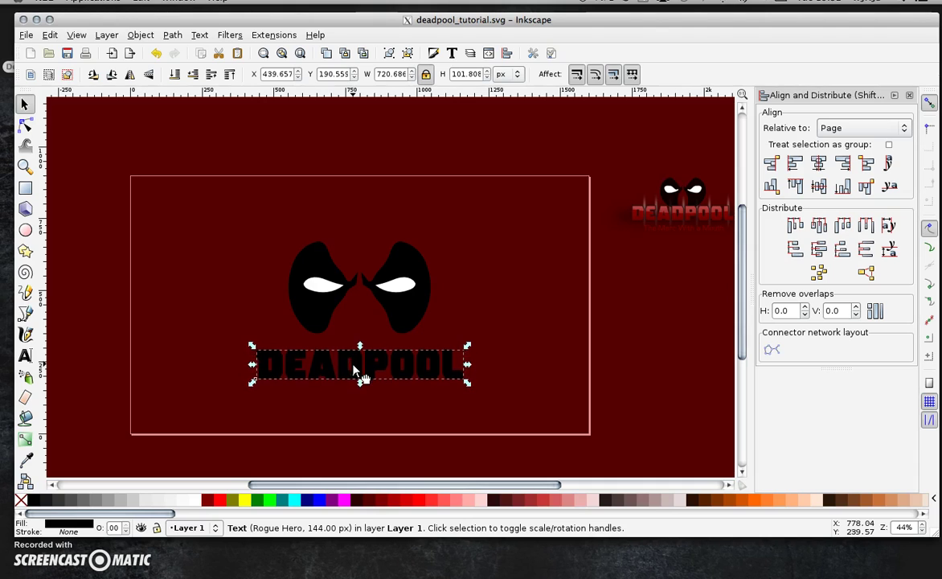
pyautogui.press('Up')
pyautogui.press('Up')
pyautogui.press('Up')
pyautogui.press('Up')
pyautogui.press('Up')
pyautogui.press('Up')
pyautogui.press('Up')
pyautogui.press('Up')
pyautogui.press('Up')
pyautogui.press('Up')
pyautogui.press('Up')
pyautogui.press('Up')
pyautogui.press('Up')
pyautogui.press('Up')
pyautogui.press('Up')
pyautogui.press('Up')
pyautogui.press('Up')
pyautogui.press('Up')
pyautogui.press('Up')
pyautogui.press('Up')
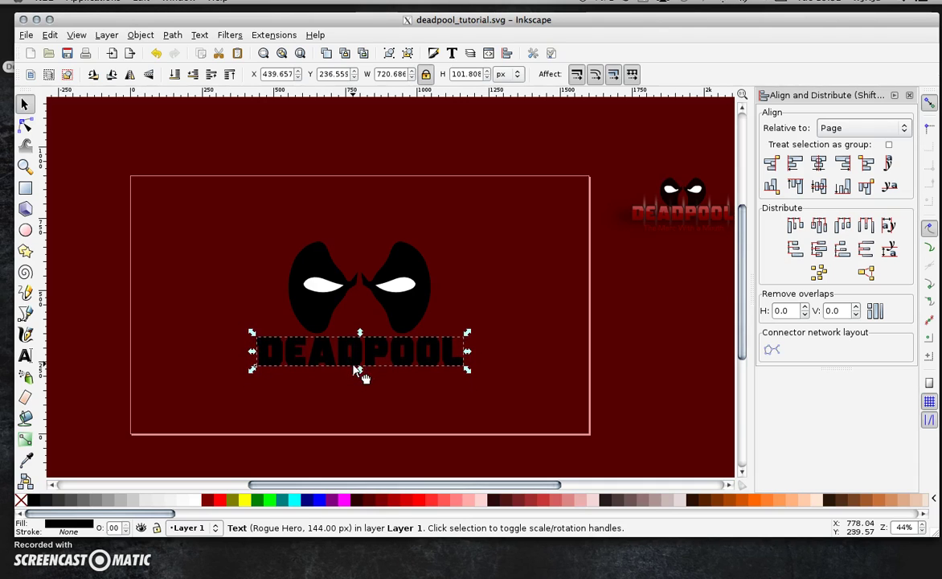
pyautogui.press('Up')
pyautogui.press('Up')
pyautogui.press('Up')
pyautogui.press('Up')
pyautogui.press('Up')
pyautogui.press('Up')
pyautogui.press('Up')
pyautogui.press('Up')
pyautogui.press('Up')
pyautogui.press('Up')
pyautogui.press('Up')
pyautogui.press('Up')
pyautogui.press('Up')
pyautogui.press('Up')
pyautogui.press('Up')
pyautogui.press('Up')
pyautogui.press('Up')
pyautogui.press('Up')
pyautogui.press('Up')
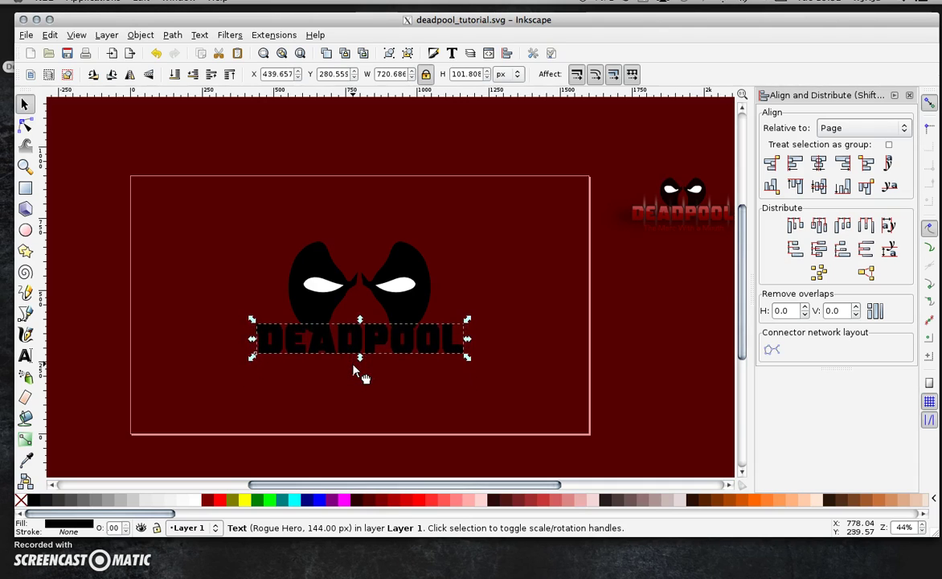
# Lay a vertical linear gradient across the DEADPOOL text and colour its stops red.
pyautogui.click(76, 365)
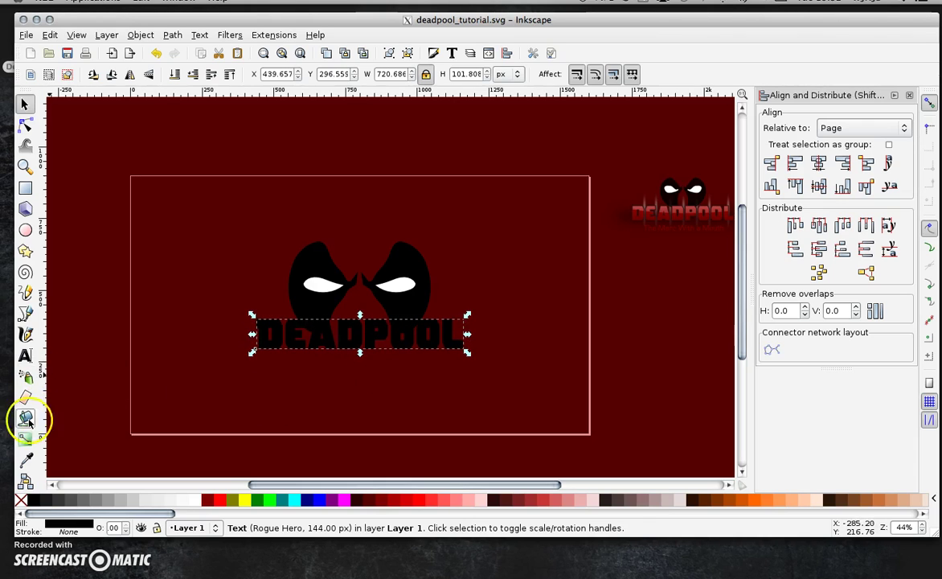
pyautogui.click(25, 438)
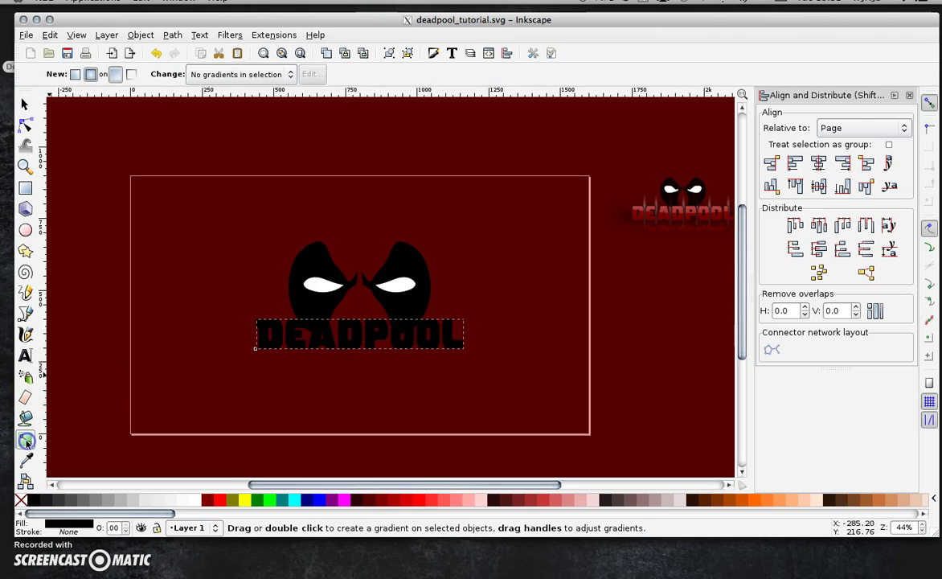
pyautogui.click(76, 74)
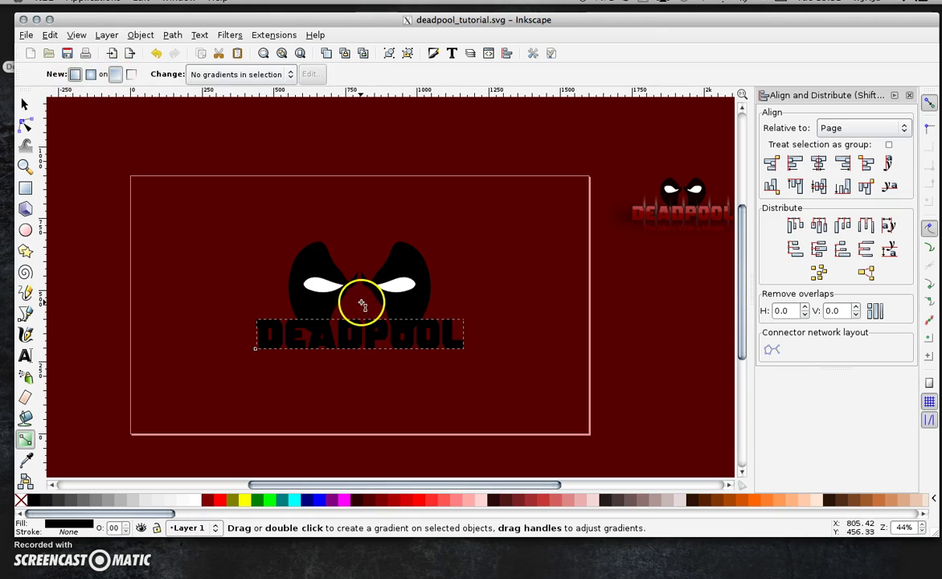
pyautogui.moveTo(361, 302); pyautogui.dragTo(365, 362)
pyautogui.click(361, 359)
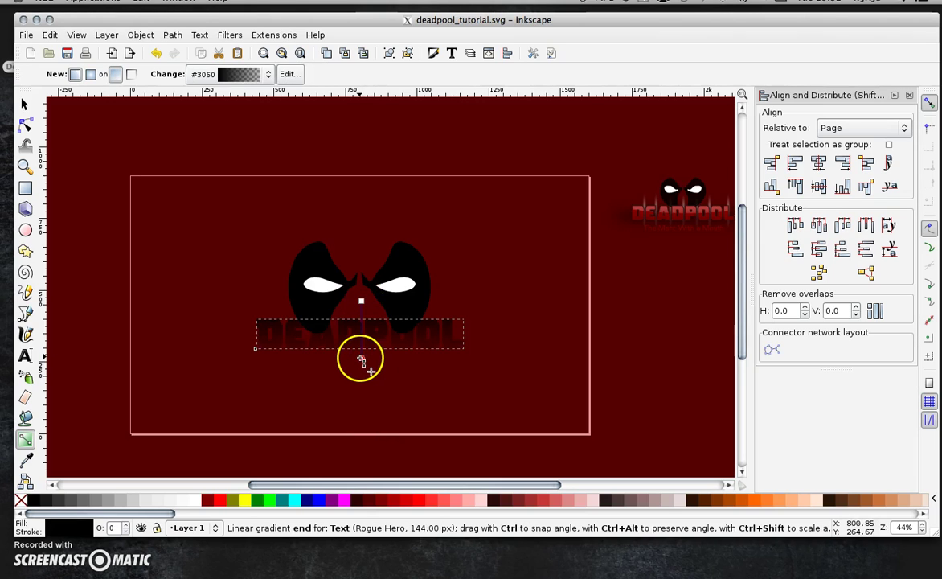
pyautogui.click(382, 503)
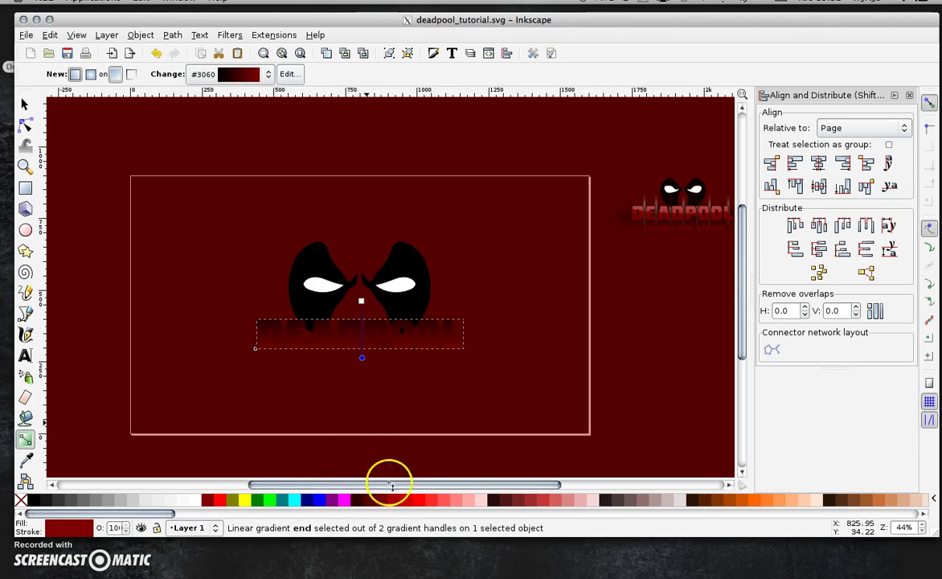
pyautogui.click(362, 307)
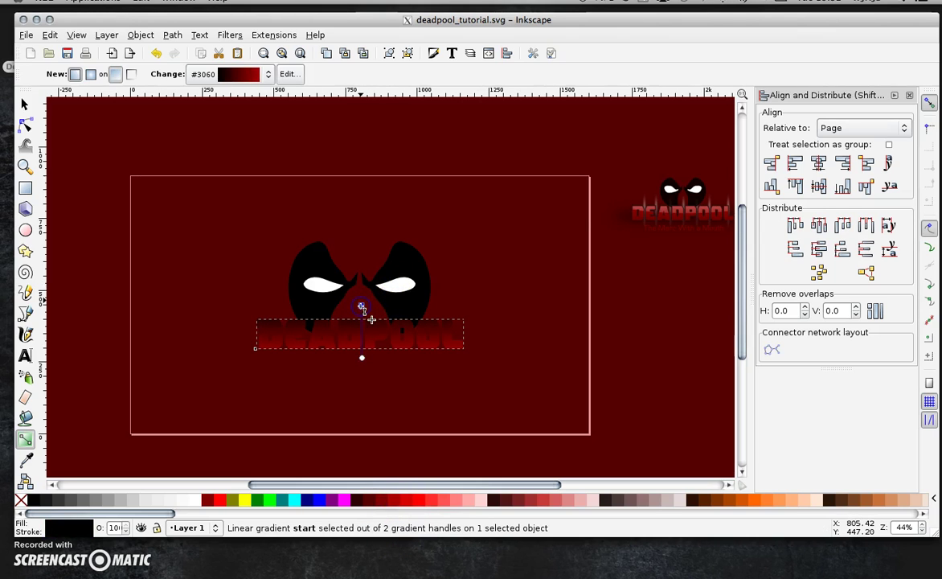
pyautogui.click(434, 501)
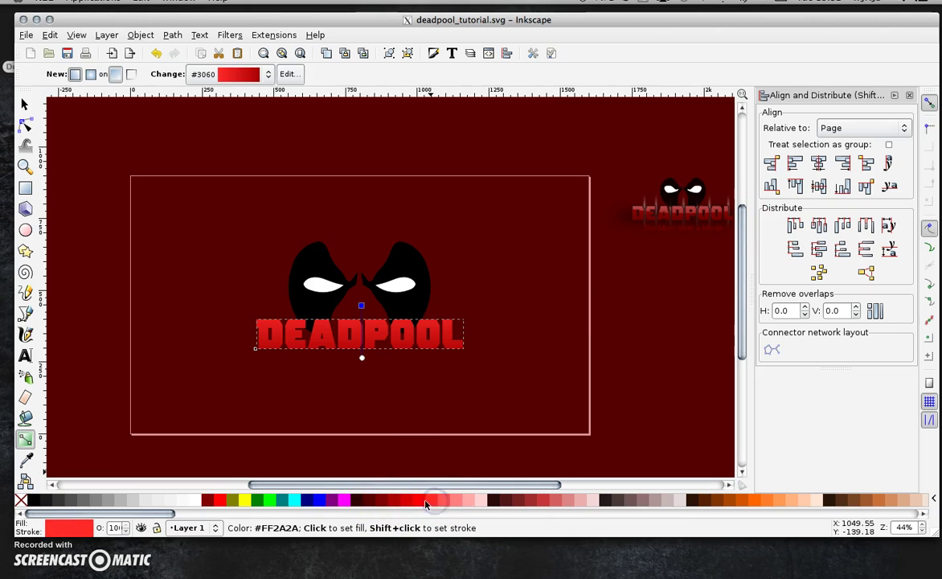
pyautogui.click(411, 501)
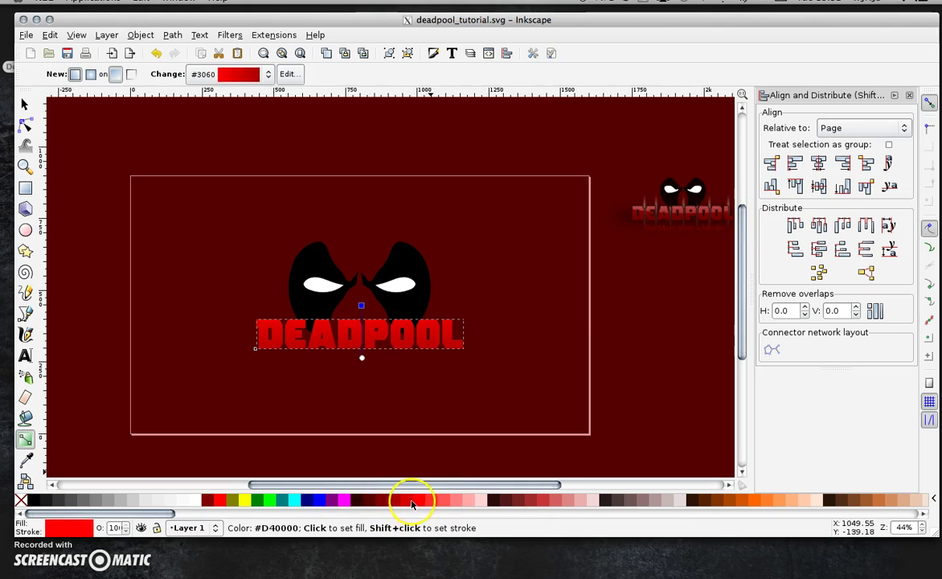
# Move the gradient's end point above the text and set its stops to #AA0000 and #800000.
pyautogui.click(362, 357)
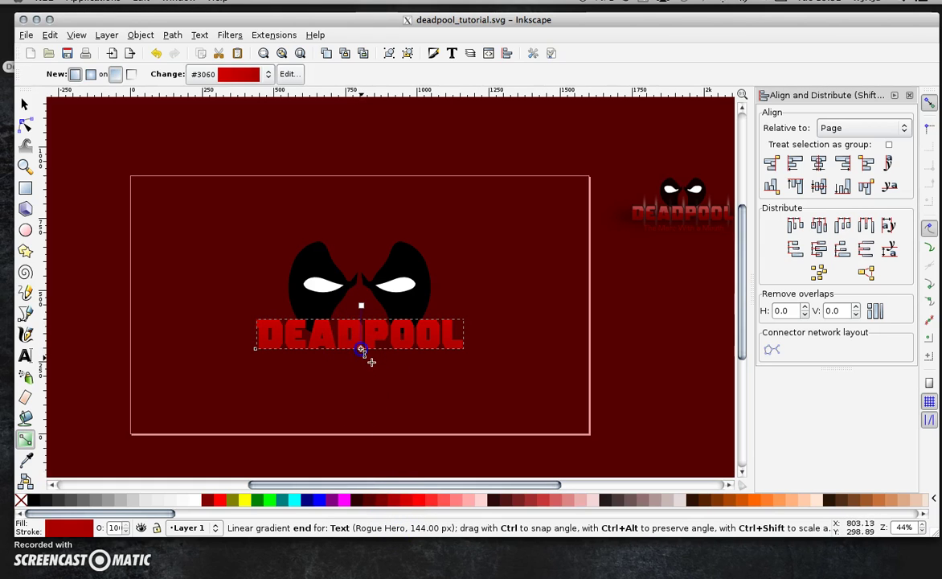
pyautogui.moveTo(372, 356); pyautogui.dragTo(373, 322)
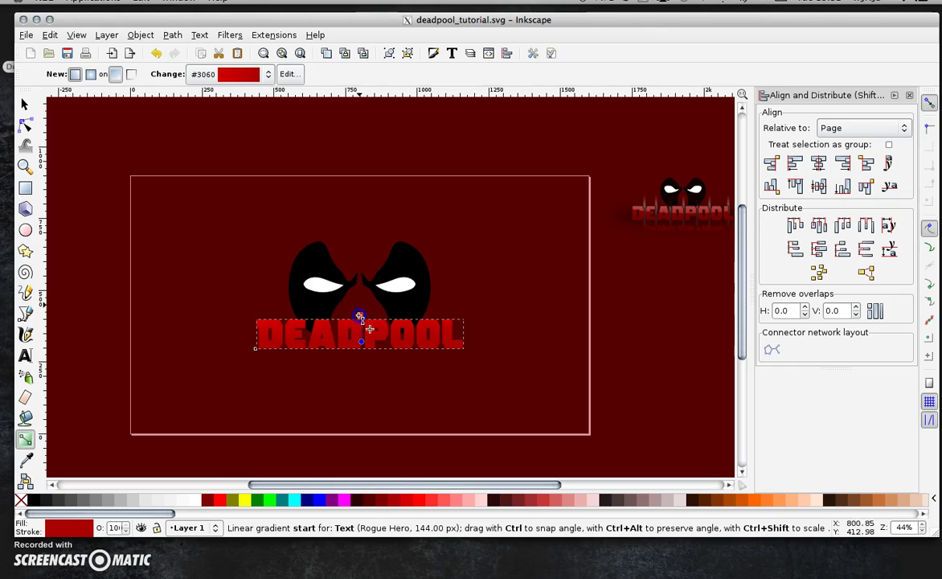
pyautogui.click(360, 319)
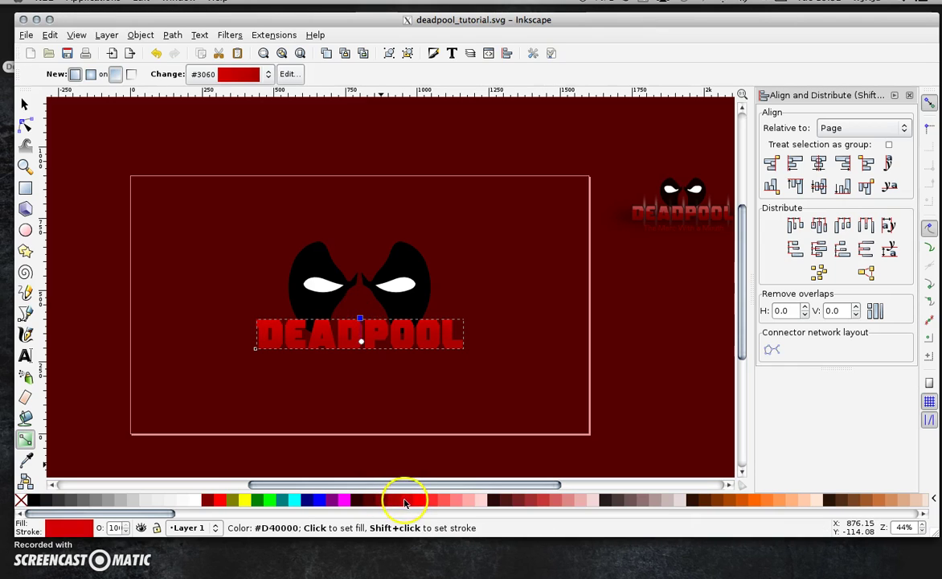
pyautogui.click(394, 500)
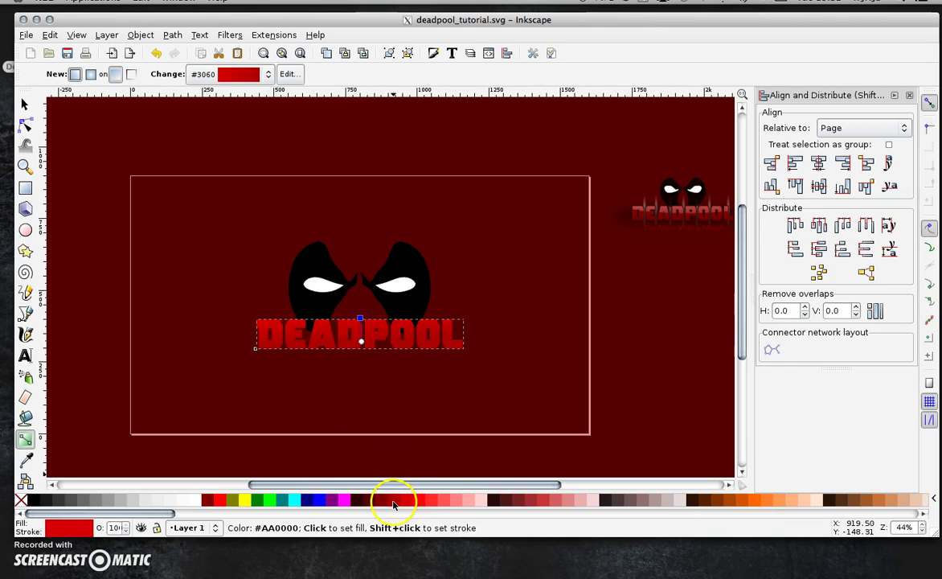
pyautogui.click(361, 342)
pyautogui.click(381, 500)
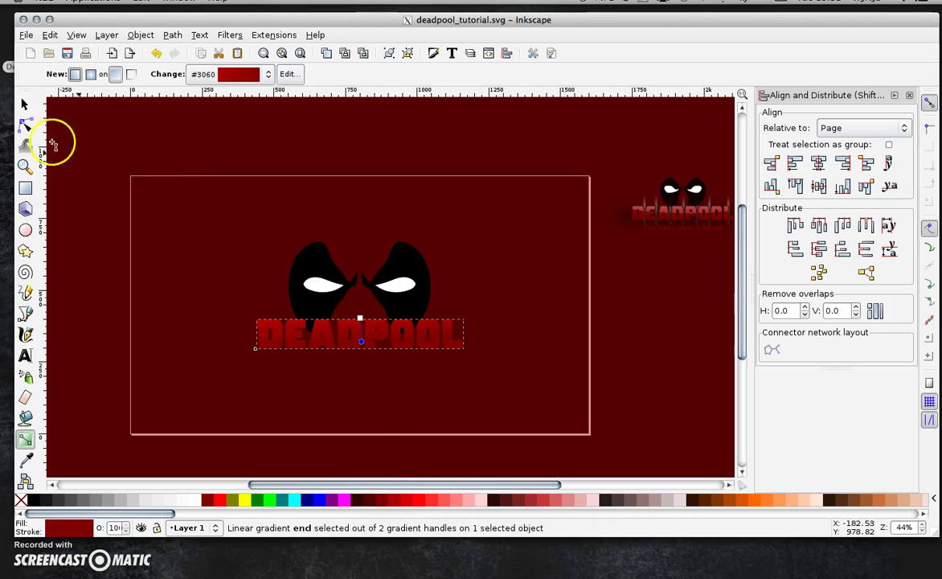
pyautogui.click(26, 105)
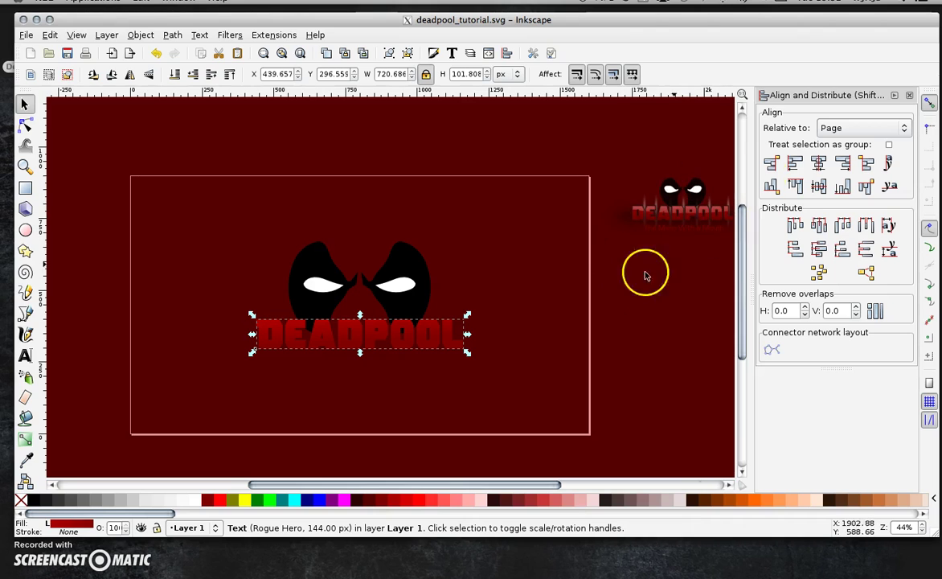
# Give the DEADPOOL text a dark grey outline and set its stroke paint to a linear gradient.
pyautogui.rightClick(46, 504)
pyautogui.click(78, 431)
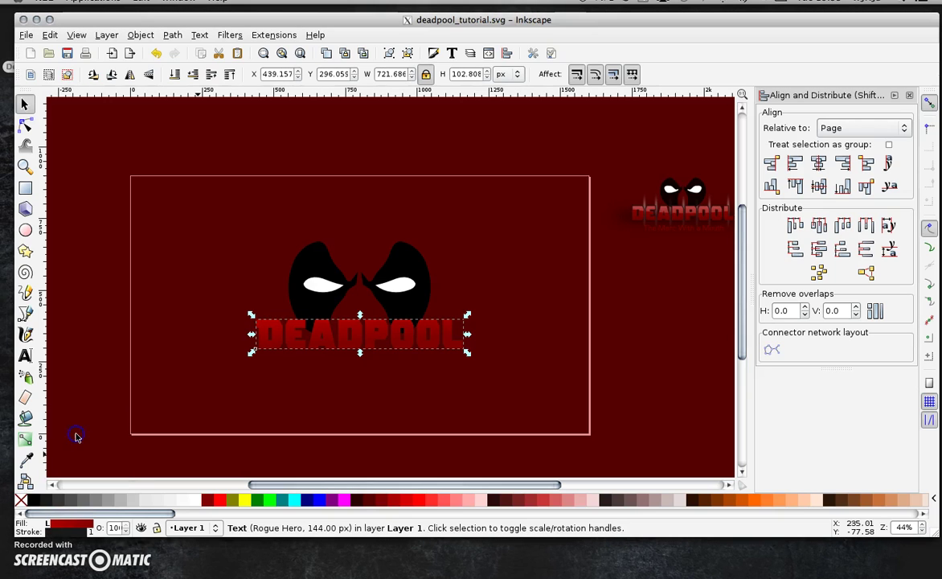
pyautogui.click(432, 54)
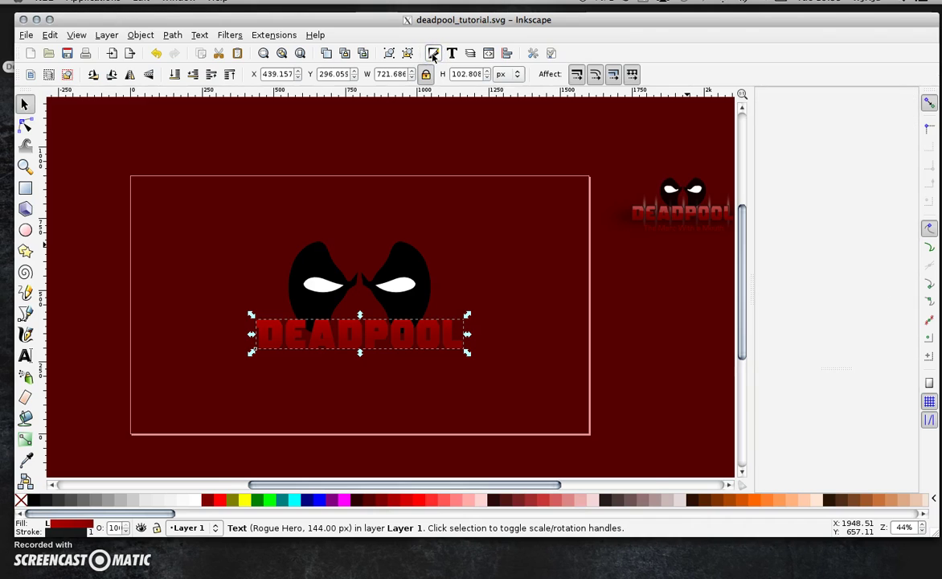
pyautogui.click(754, 120)
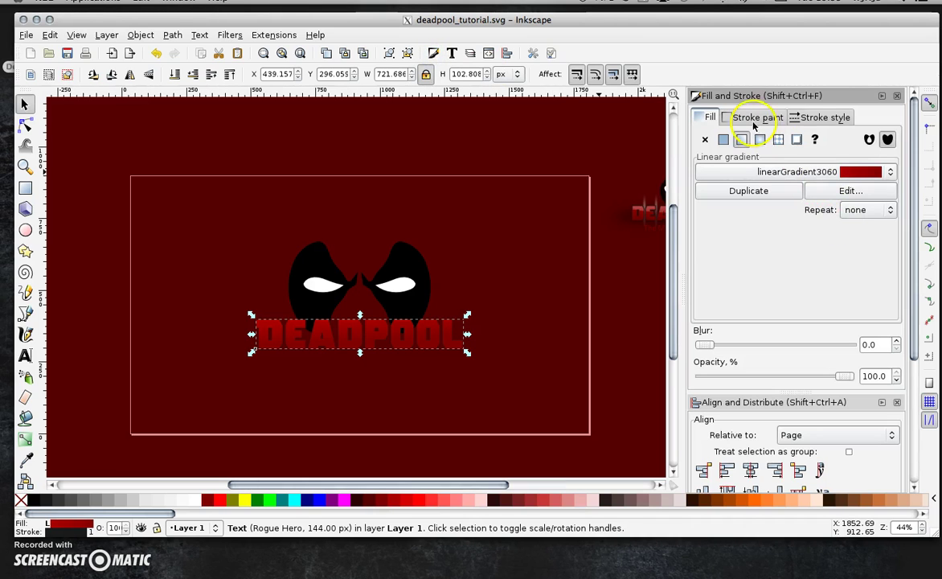
pyautogui.click(818, 118)
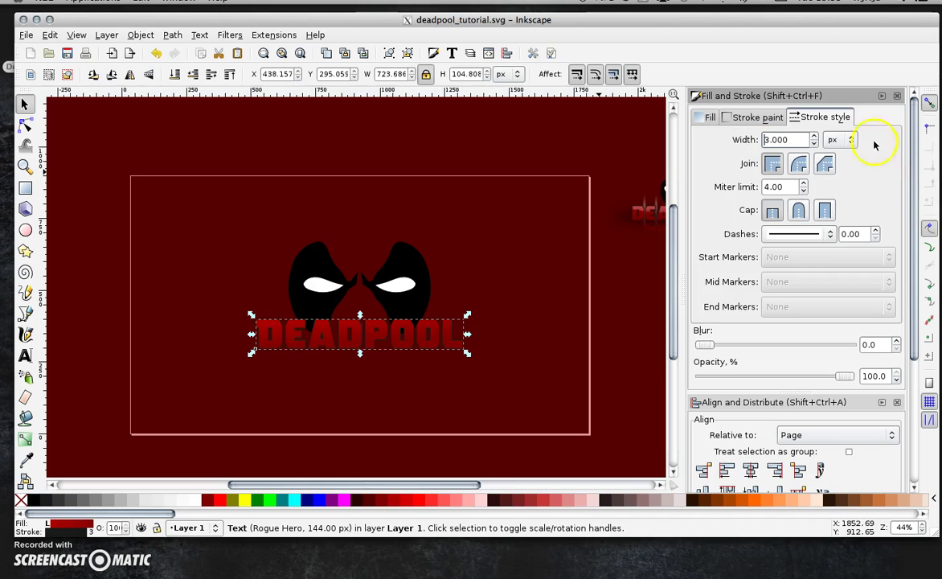
pyautogui.click(757, 117)
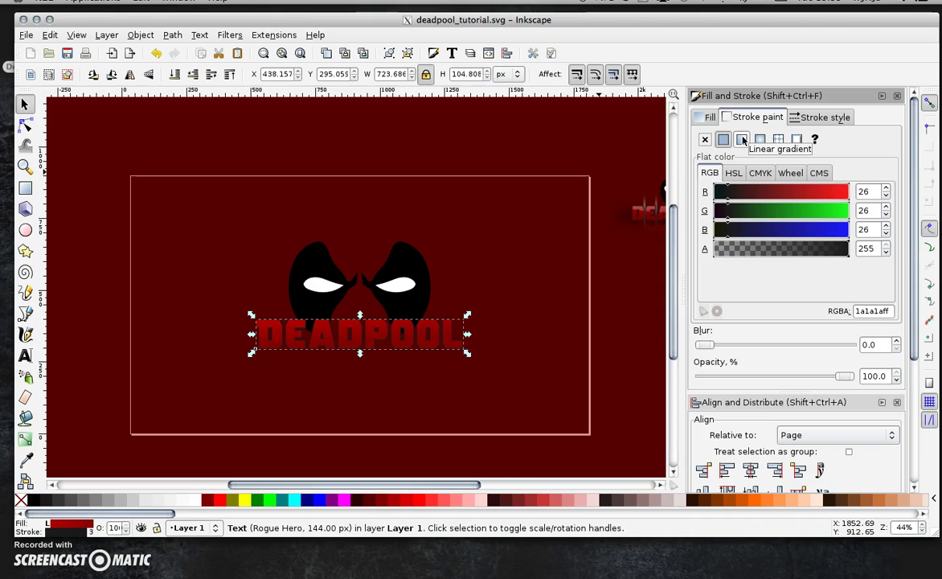
pyautogui.click(743, 140)
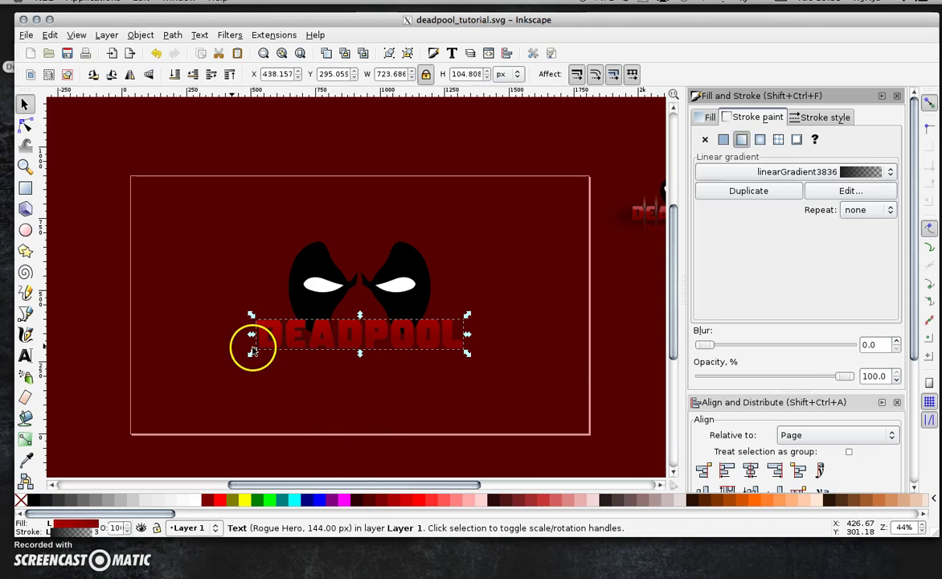
# Reposition the outline gradient to run vertically from the text centre to below the letters.
pyautogui.click(25, 440)
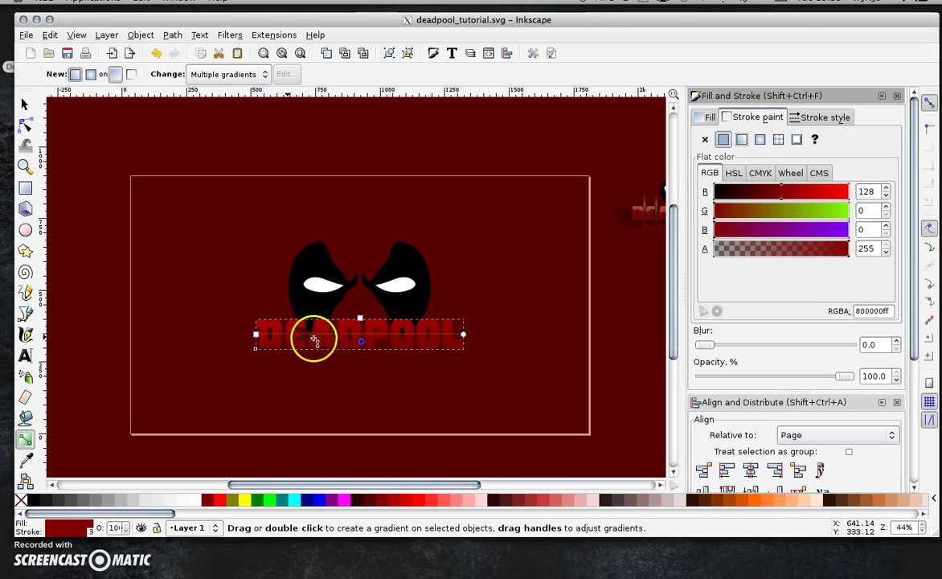
pyautogui.moveTo(257, 334); pyautogui.dragTo(359, 318)
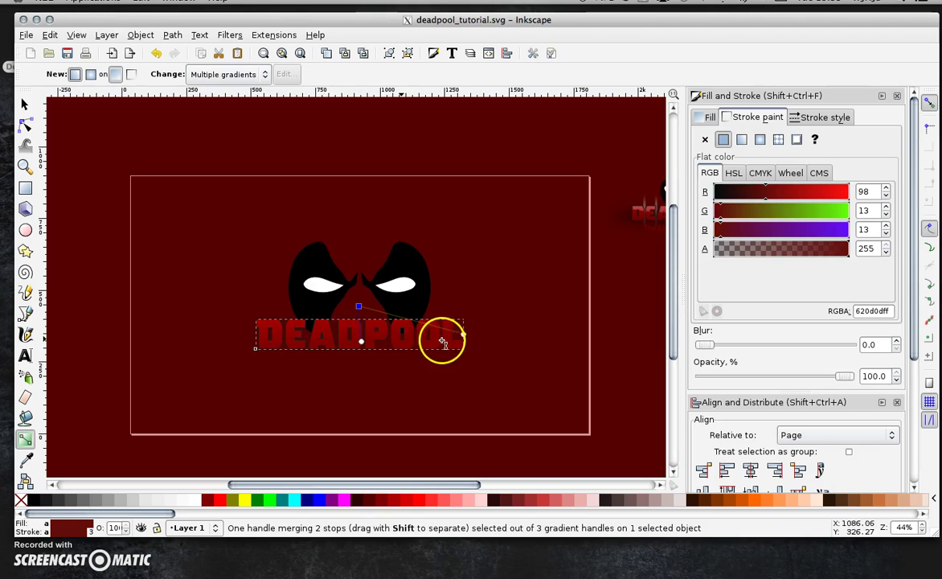
pyautogui.moveTo(467, 337); pyautogui.dragTo(459, 369)
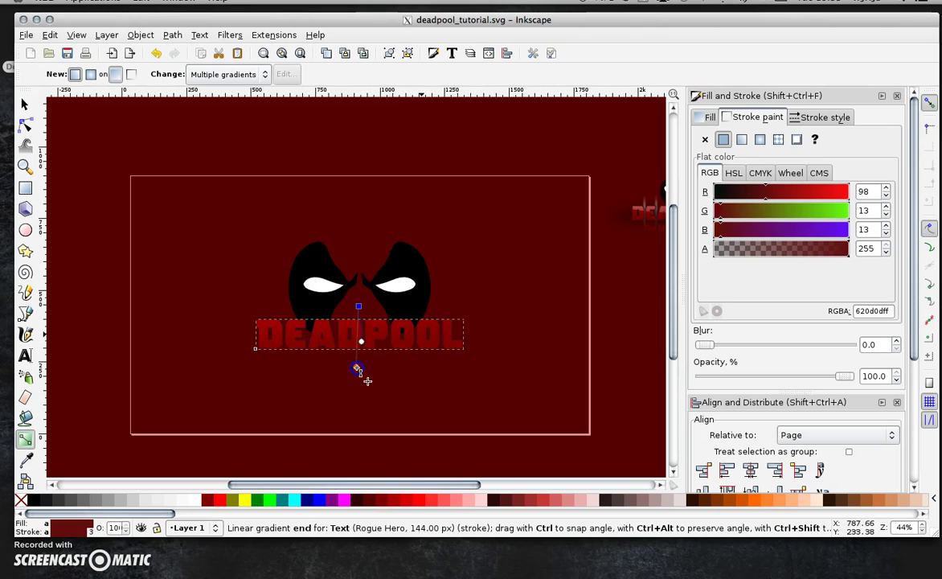
pyautogui.click(359, 307)
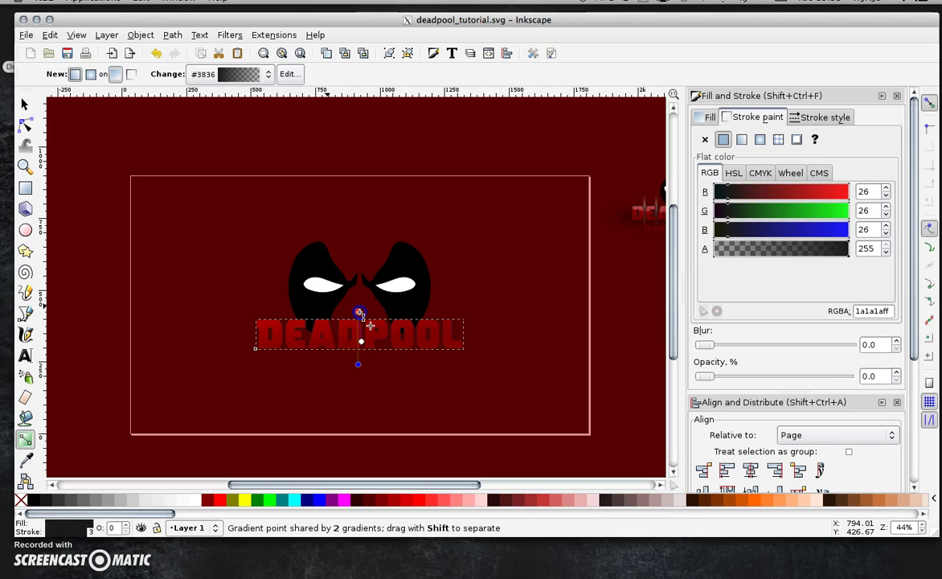
pyautogui.click(359, 364)
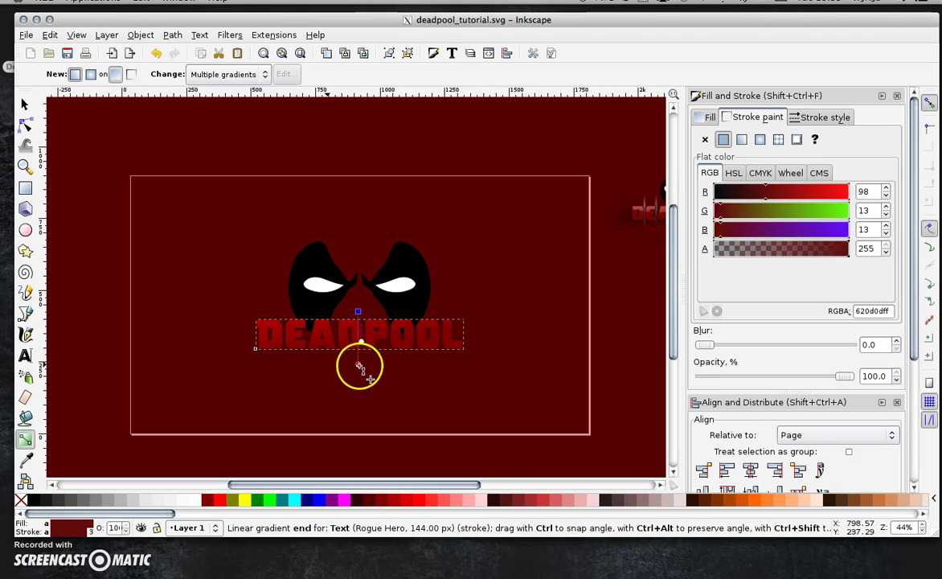
pyautogui.click(359, 362)
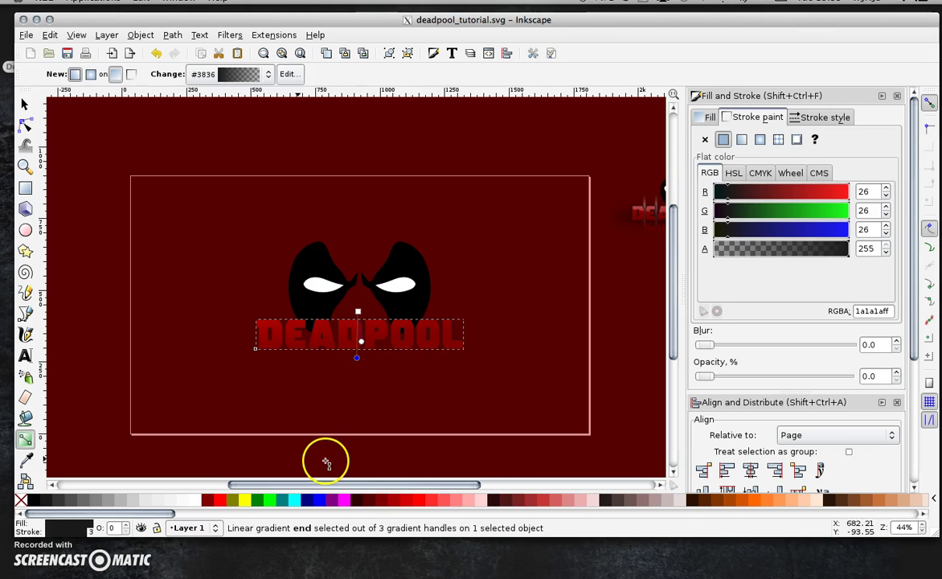
pyautogui.click(26, 104)
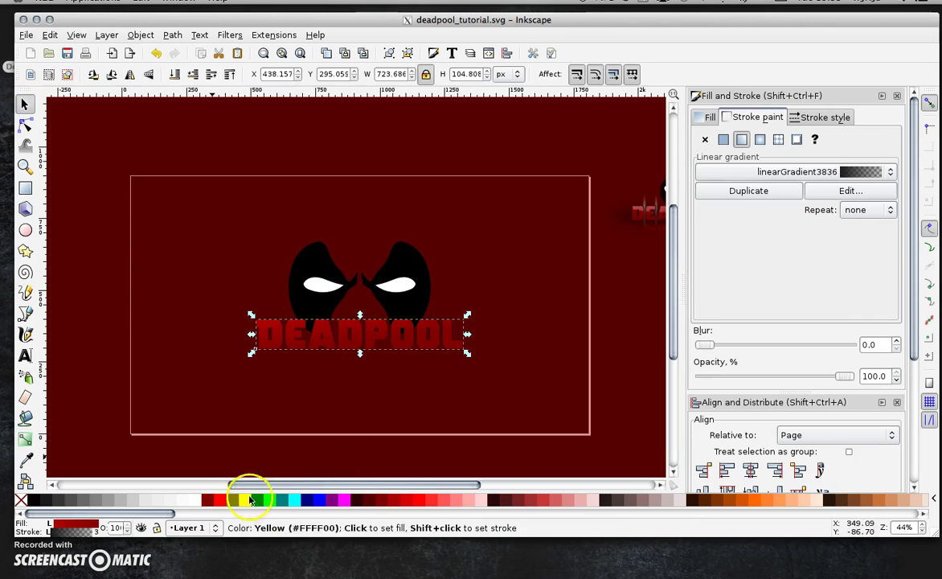
# Duplicate the DEADPOOL text, move the copy aside, and make it white with no outline.
pyautogui.moveTo(358, 487); pyautogui.dragTo(393, 485)
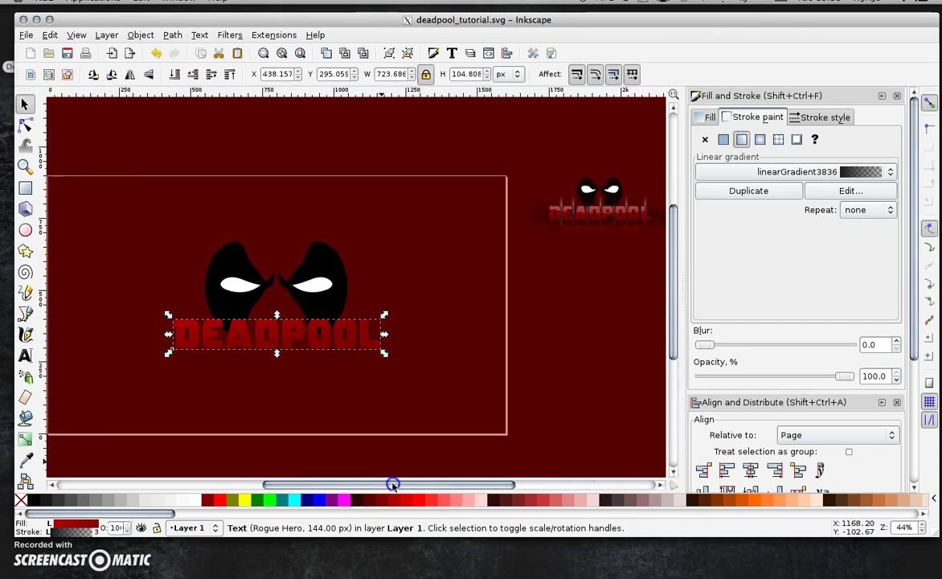
pyautogui.rightClick(288, 337)
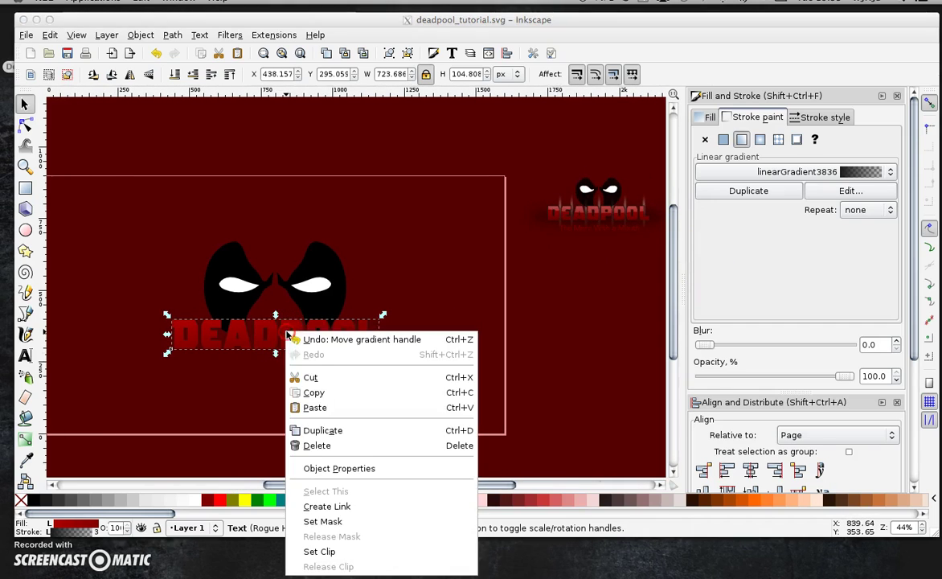
pyautogui.click(325, 437)
pyautogui.moveTo(265, 345); pyautogui.dragTo(464, 416)
pyautogui.click(193, 502)
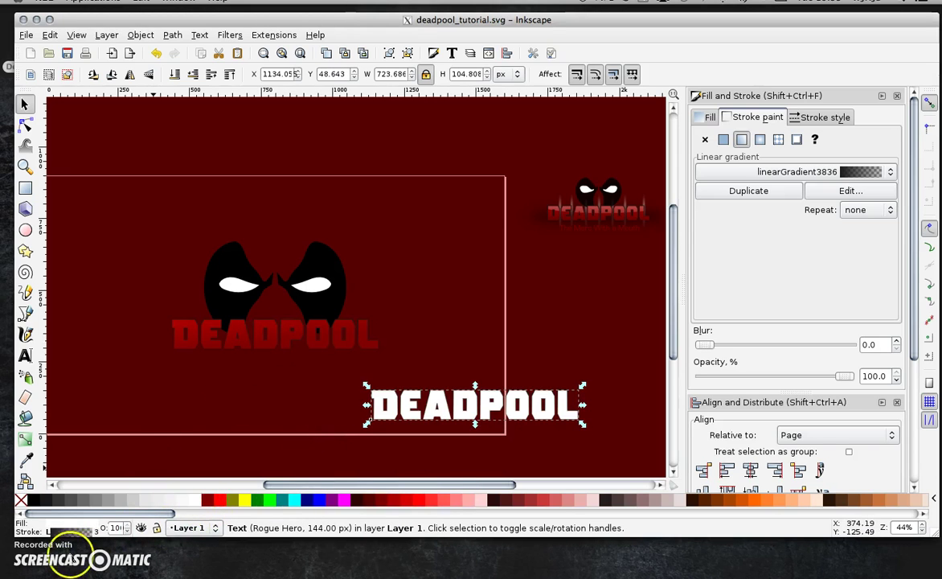
pyautogui.rightClick(71, 531)
pyautogui.click(89, 529)
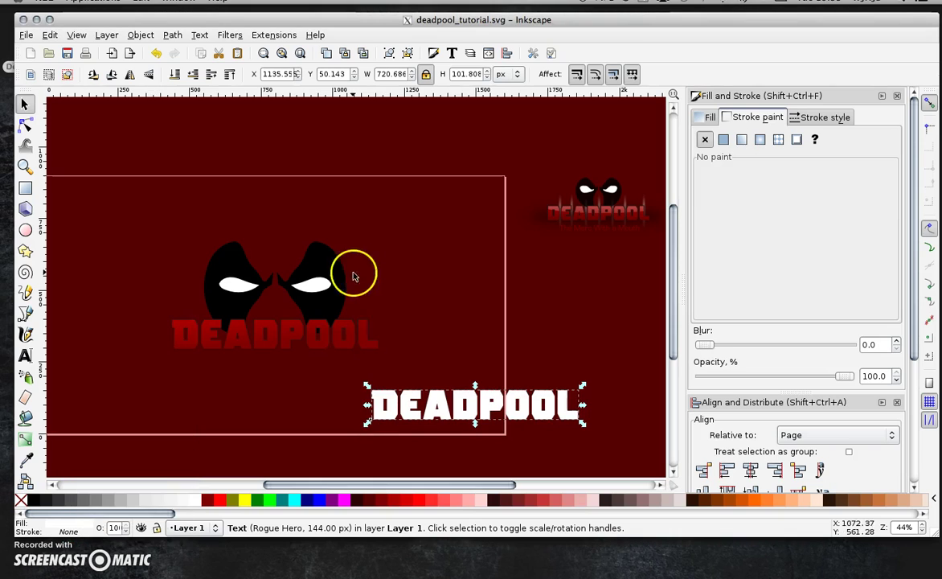
# Draw an ellipse over the white copy and intersect them to keep only the upper letters.
pyautogui.click(25, 230)
pyautogui.moveTo(335, 368); pyautogui.dragTo(609, 410)
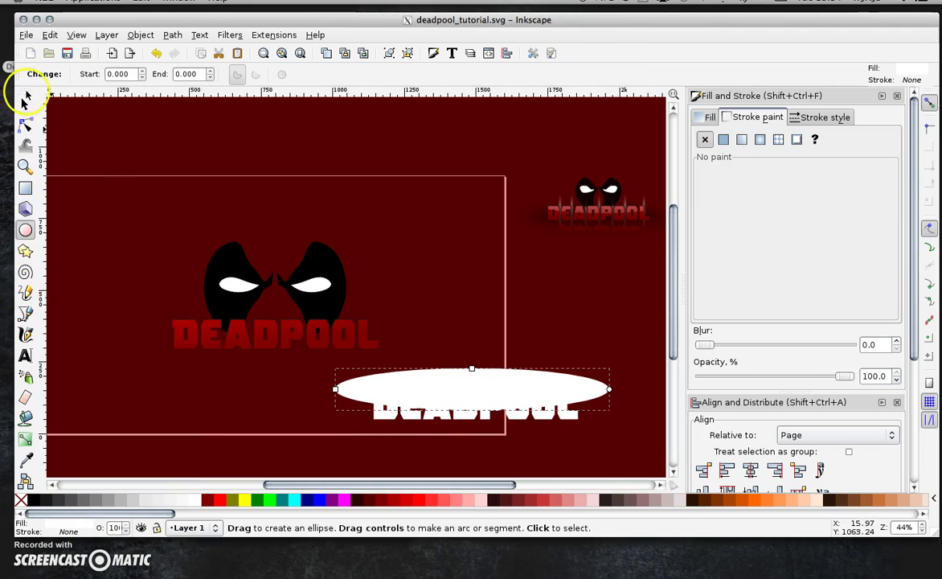
pyautogui.click(24, 104)
pyautogui.moveTo(634, 445); pyautogui.dragTo(256, 355)
pyautogui.click(172, 36)
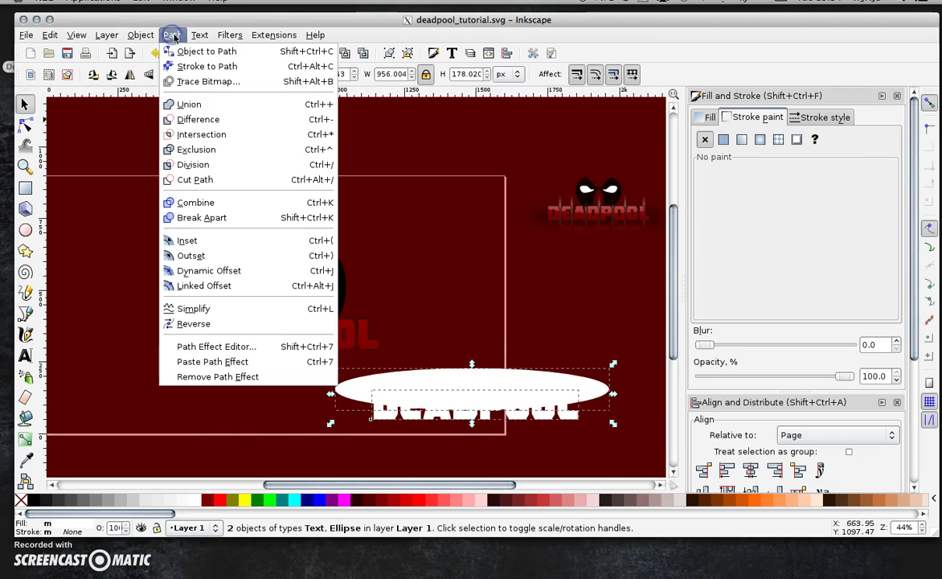
pyautogui.click(202, 135)
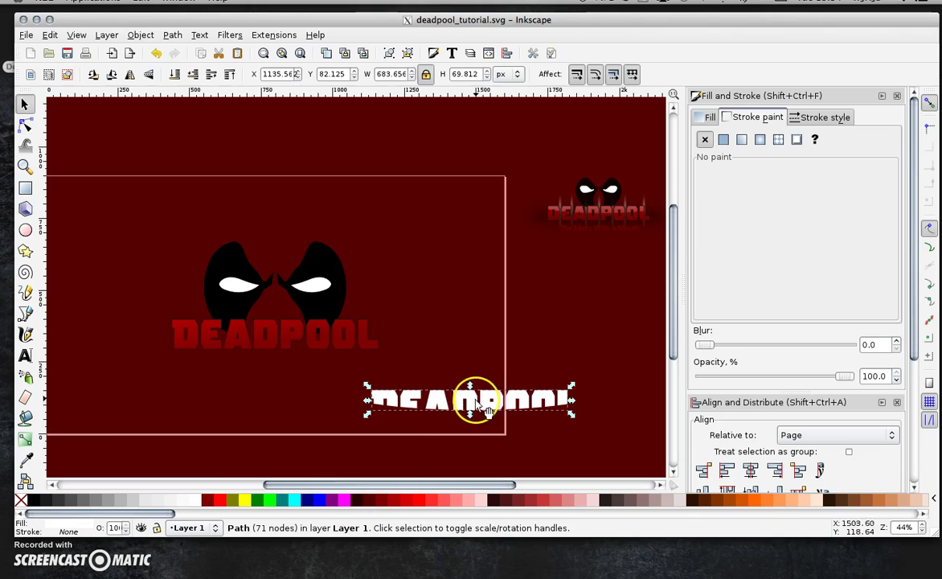
# Place the trimmed white letters over the red DEADPOOL and fine-align them zoomed in.
pyautogui.moveTo(473, 406); pyautogui.dragTo(282, 334)
pyautogui.moveTo(383, 359); pyautogui.dragTo(130, 315)
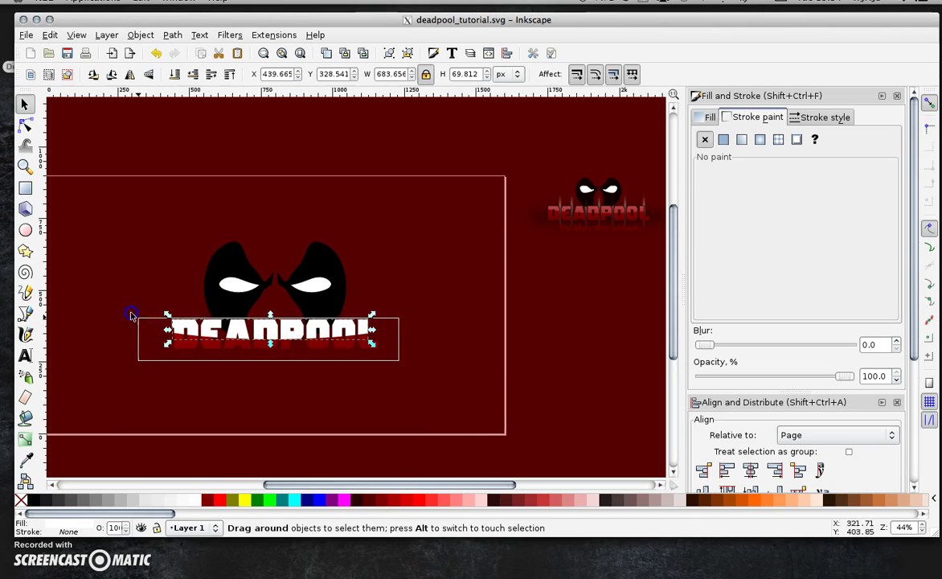
pyautogui.click(264, 54)
pyautogui.click(256, 381)
pyautogui.click(92, 263)
pyautogui.moveTo(91, 263); pyautogui.dragTo(90, 263)
# Drag a vertical linear gradient down the white DEADPOOL overlay, giving it a fading sheen.
pyautogui.click(25, 437)
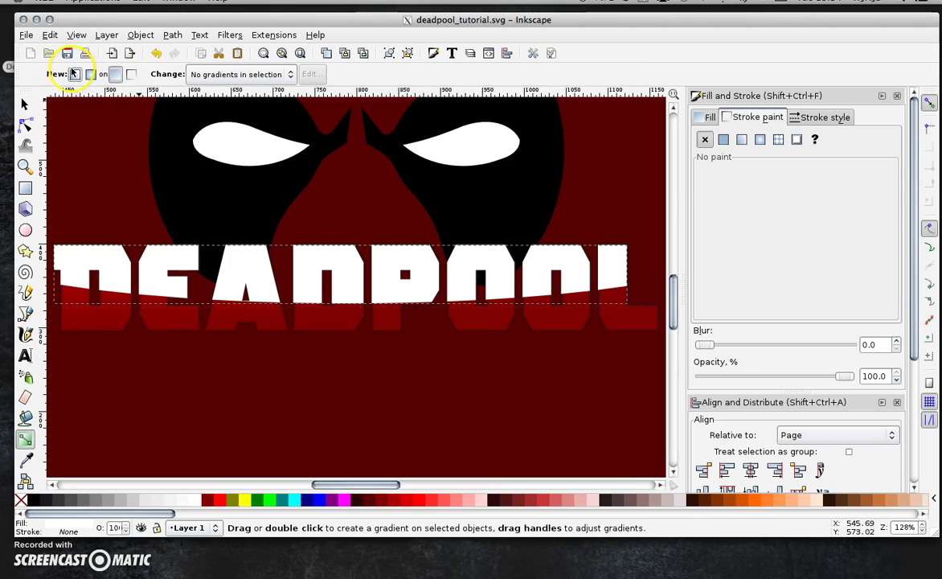
pyautogui.moveTo(347, 193); pyautogui.dragTo(350, 330)
pyautogui.click(24, 103)
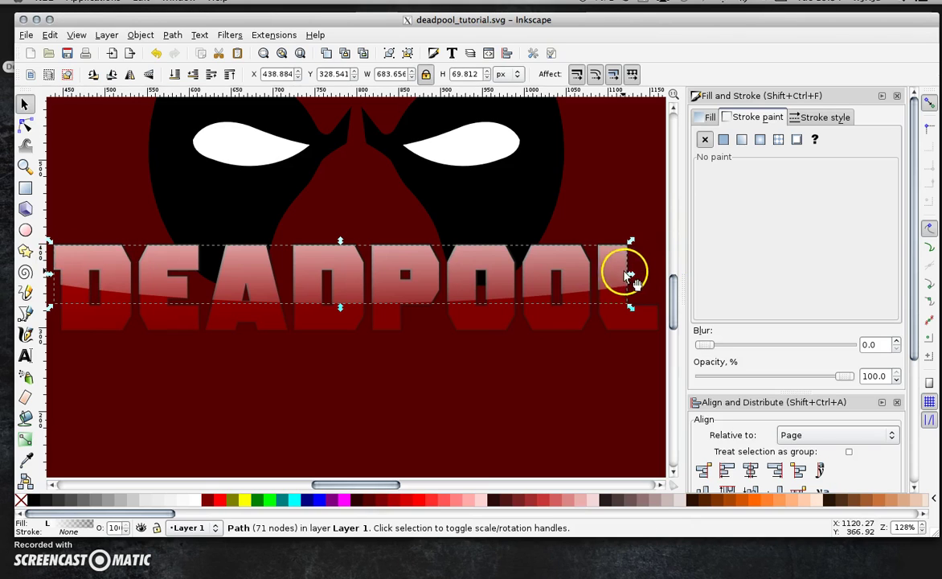
pyautogui.press('ctrl')
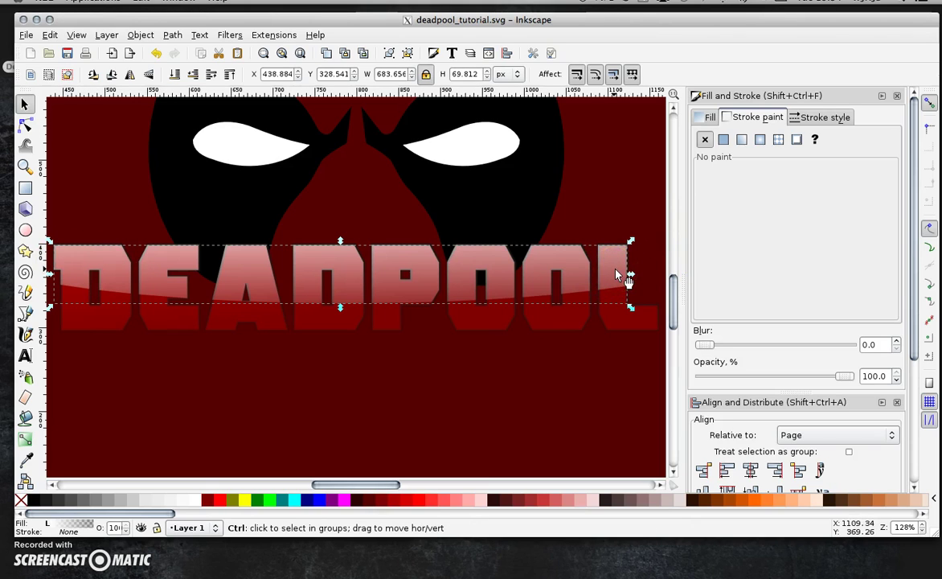
pyautogui.keyDown('ctrl'); pyautogui.click(617, 272); pyautogui.keyUp('ctrl')
pyautogui.keyDown('ctrl'); pyautogui.keyDown('alt'); pyautogui.click(616, 275); pyautogui.keyUp('alt'); pyautogui.keyUp('ctrl')
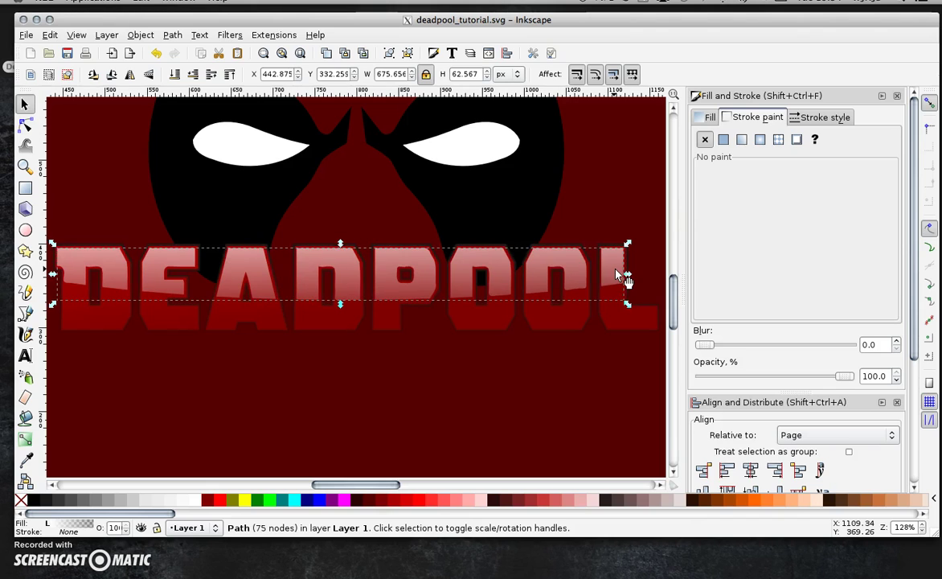
pyautogui.click(472, 395)
pyautogui.press('-')
pyautogui.press('-')
pyautogui.press('-')
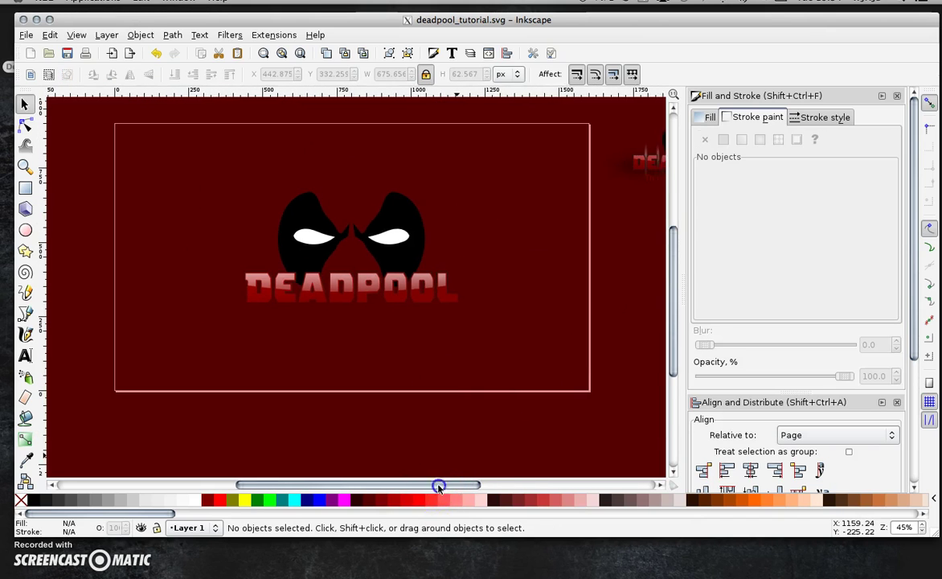
pyautogui.hscroll(2, 456, 485)
pyautogui.scroll(-1, 569, 400)
pyautogui.scroll(4, 554, 382)
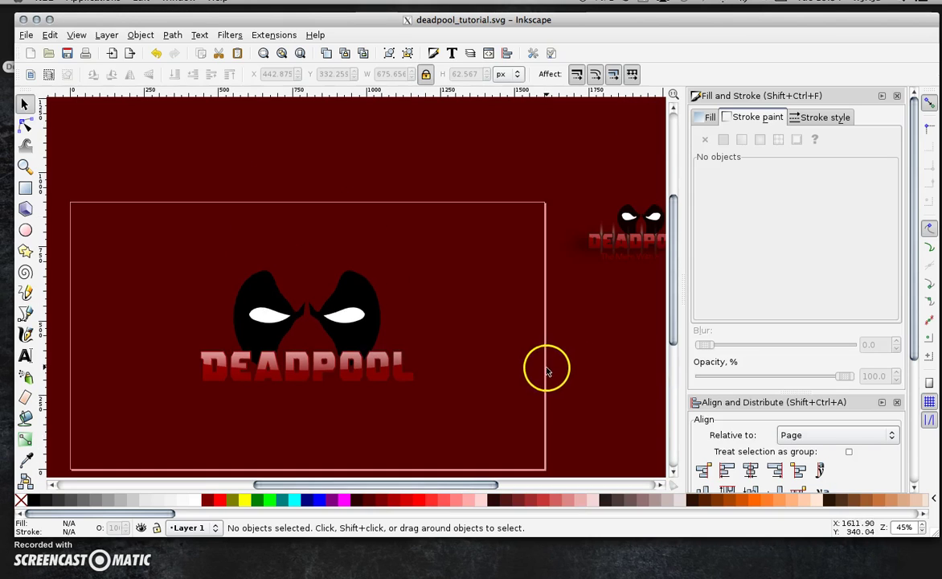
pyautogui.scroll(-2, 530, 368)
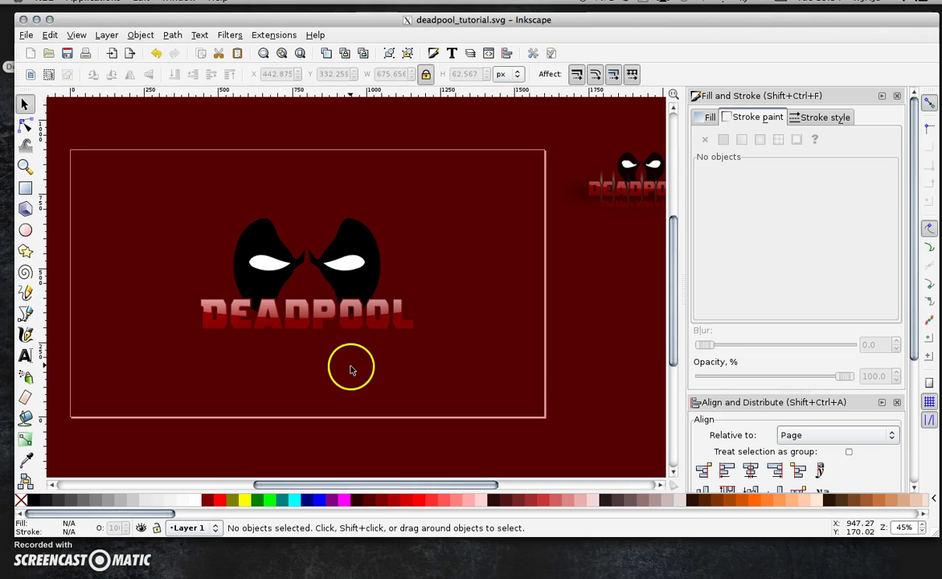
pyautogui.moveTo(347, 484); pyautogui.dragTo(376, 482)
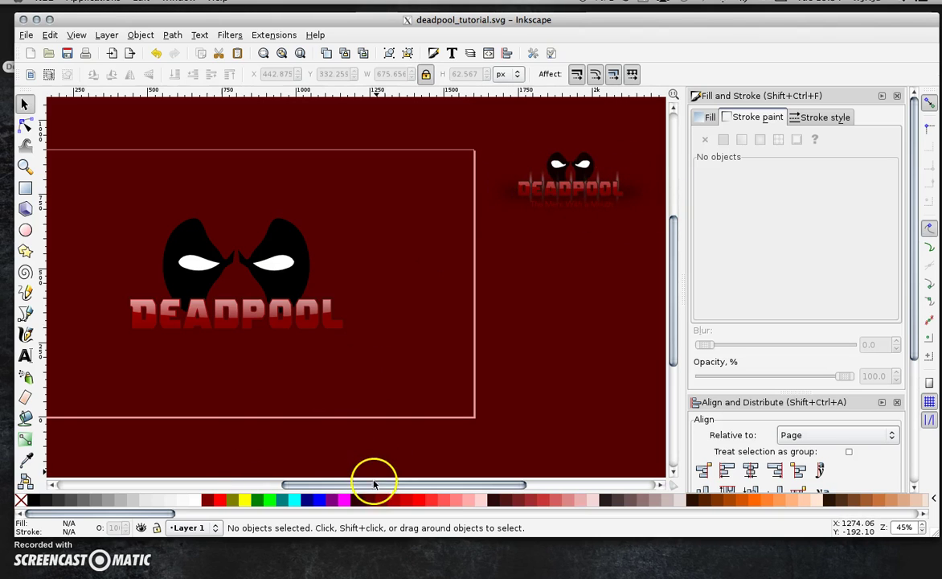
pyautogui.moveTo(372, 484); pyautogui.dragTo(350, 486)
# Draw a wide flat 90% Gray ellipse over the text, centre it horizontally, and blur it 13.8.
pyautogui.click(25, 230)
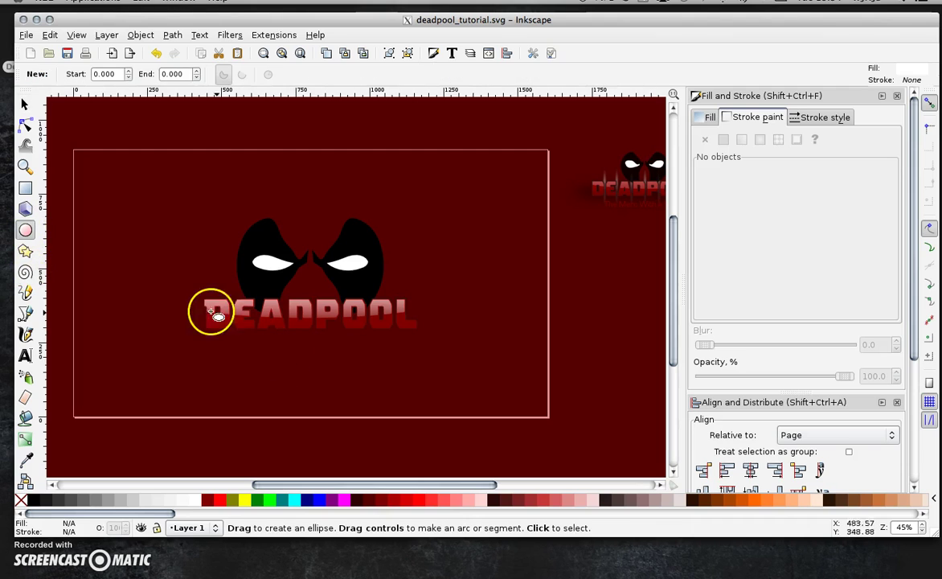
pyautogui.moveTo(167, 307); pyautogui.dragTo(454, 332)
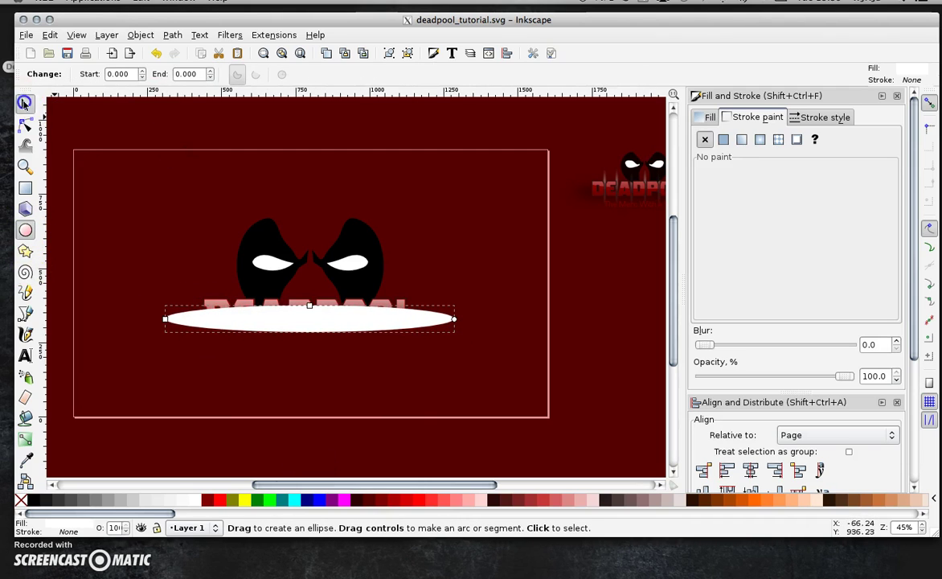
pyautogui.click(24, 103)
pyautogui.click(42, 500)
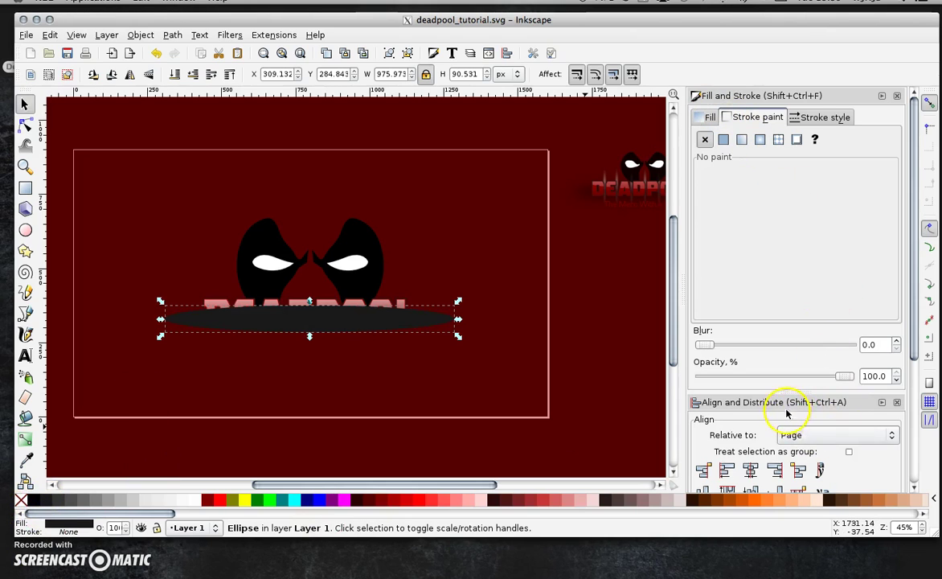
pyautogui.click(750, 469)
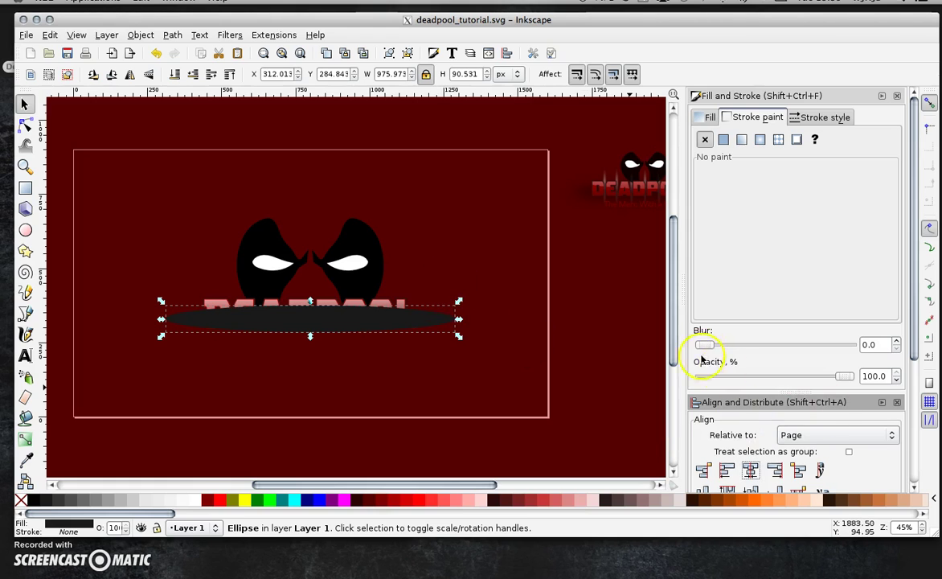
pyautogui.moveTo(703, 344); pyautogui.dragTo(724, 344)
# Lower the blurred ellipse to the bottom so it sits behind the DEADPOOL text.
pyautogui.click(284, 417)
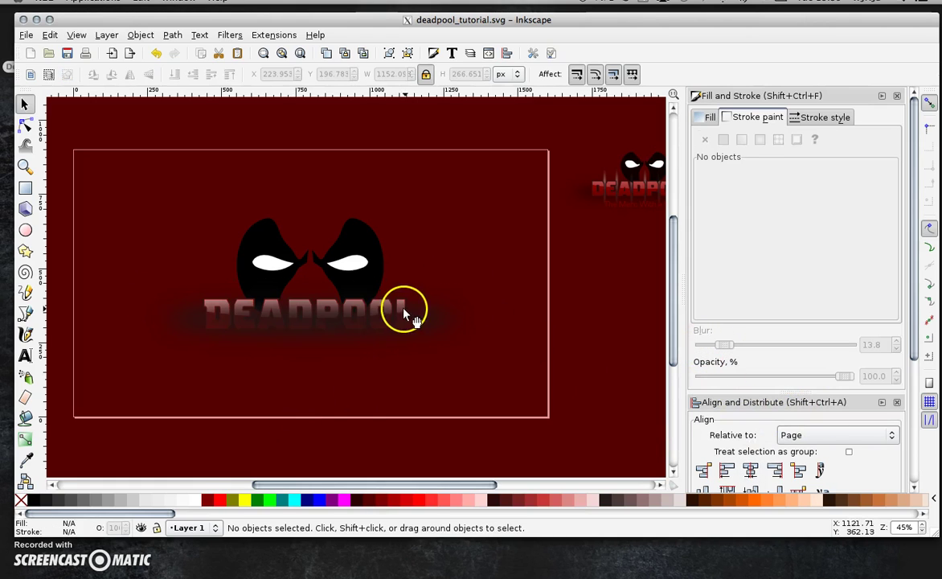
pyautogui.click(406, 314)
pyautogui.click(140, 35)
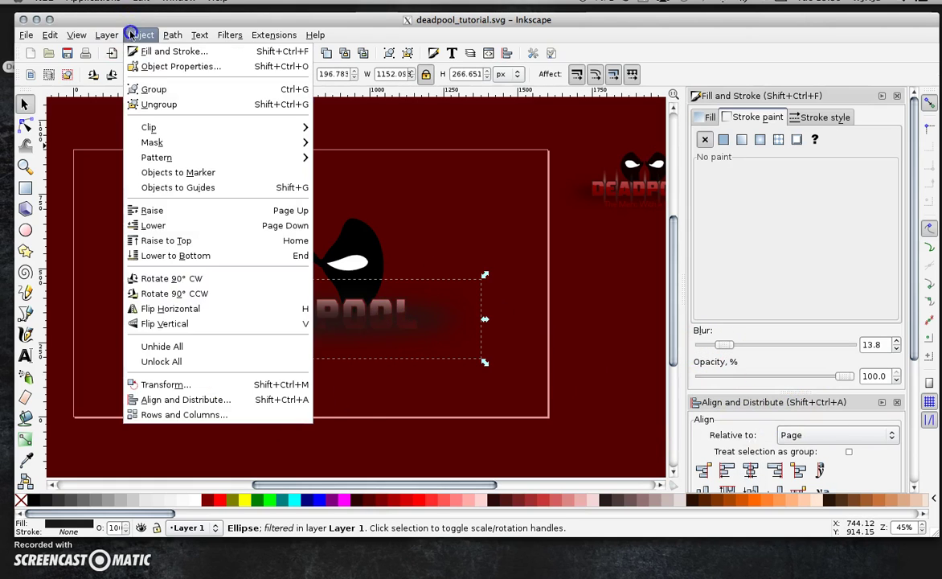
pyautogui.click(148, 256)
pyautogui.click(138, 218)
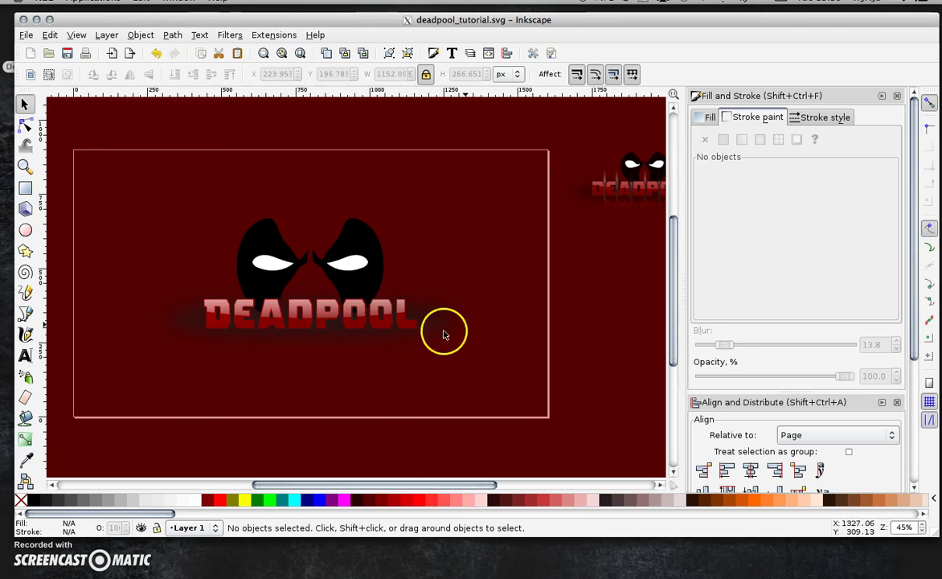
# Draw five thin vertical ellipses across the DEADPOOL letters, the last one near the L.
pyautogui.click(24, 232)
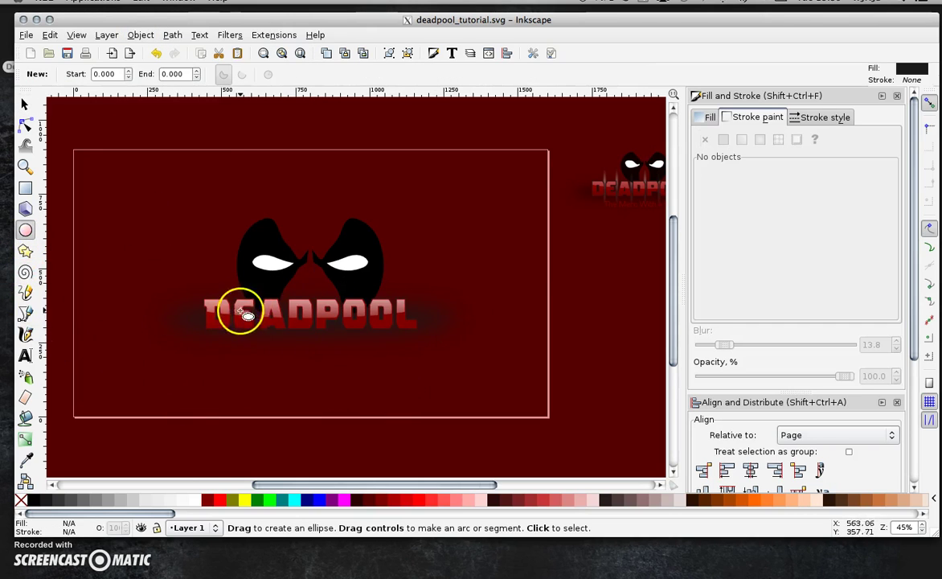
pyautogui.moveTo(230, 271); pyautogui.dragTo(261, 346)
pyautogui.moveTo(283, 283); pyautogui.dragTo(290, 344)
pyautogui.moveTo(314, 283); pyautogui.dragTo(347, 338)
pyautogui.moveTo(356, 275)
pyautogui.mouseDown()
pyautogui.moveTo(374, 346)
pyautogui.moveTo(362, 320)
pyautogui.moveTo(372, 325)
pyautogui.mouseUp()
pyautogui.click(25, 105)
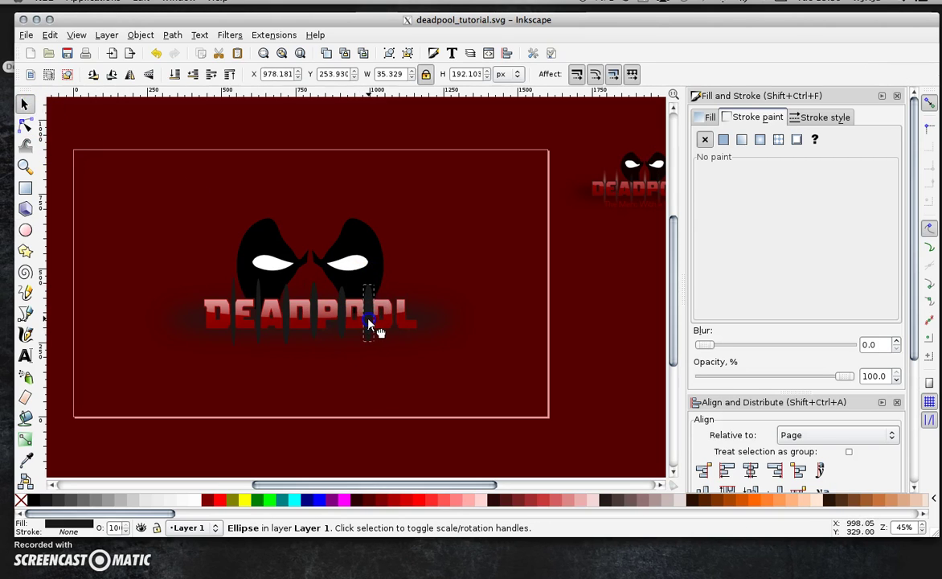
pyautogui.click(25, 230)
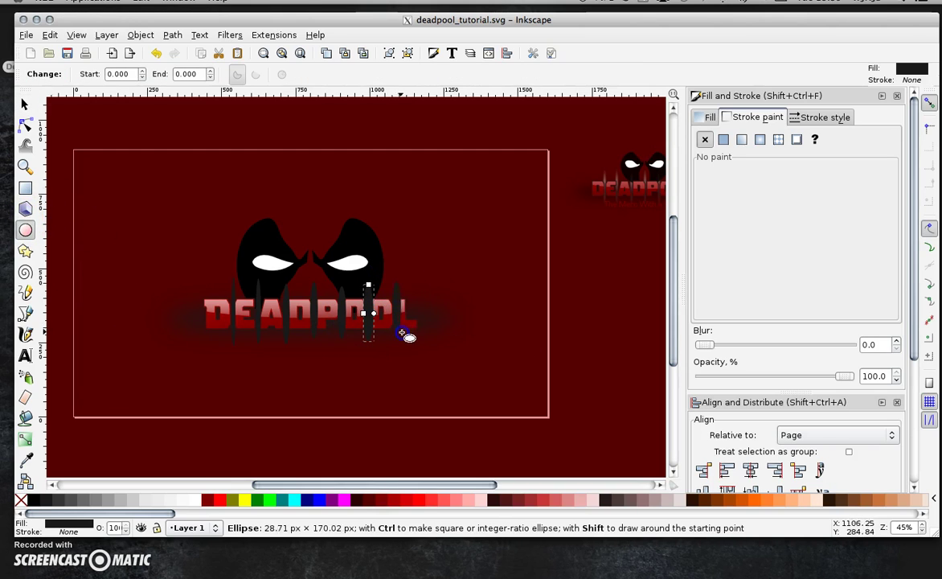
pyautogui.moveTo(402, 334); pyautogui.dragTo(397, 339)
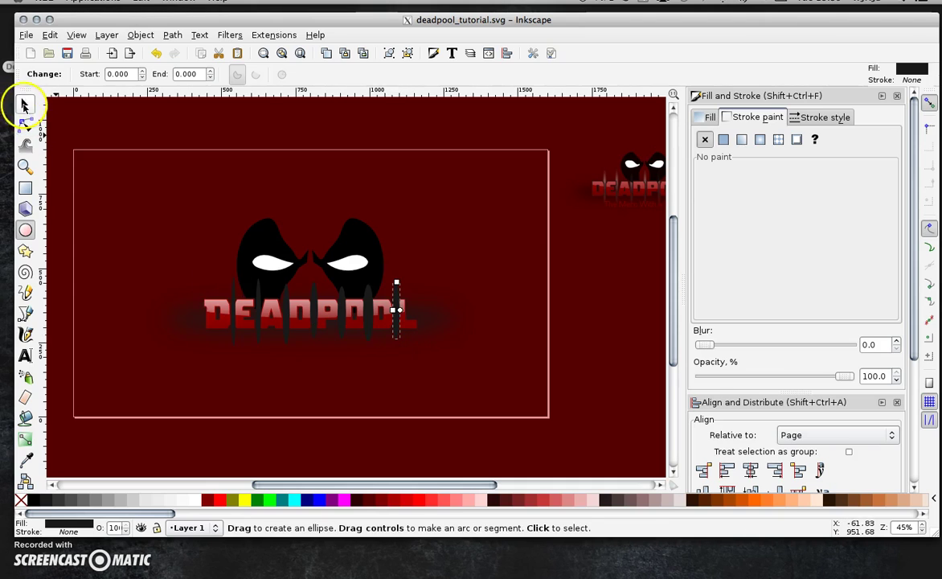
# Select all seven thin ellipses, fill them white and blur them into soft glows.
pyautogui.click(24, 105)
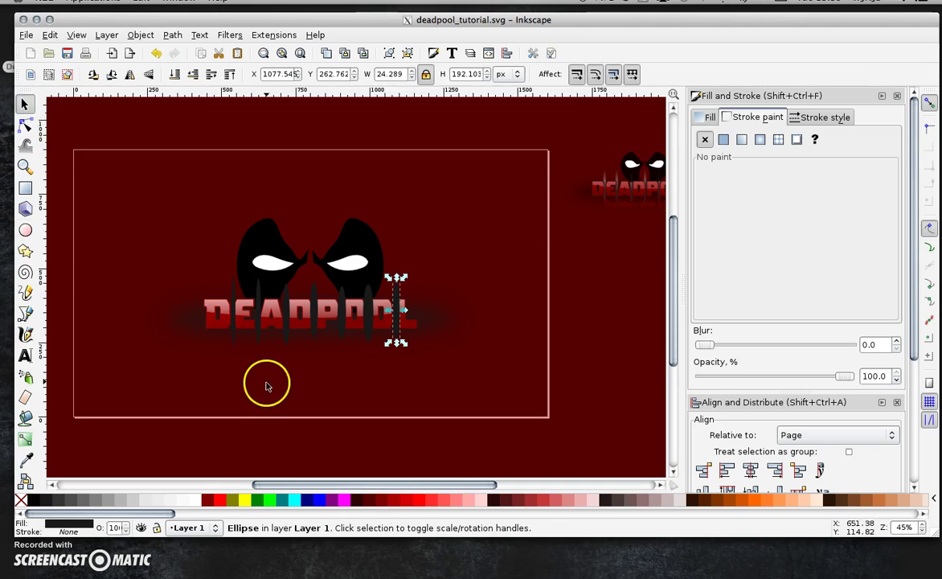
pyautogui.keyDown('shift'); pyautogui.click(233, 342); pyautogui.keyUp('shift')
pyautogui.keyDown('shift'); pyautogui.click(258, 337); pyautogui.keyUp('shift')
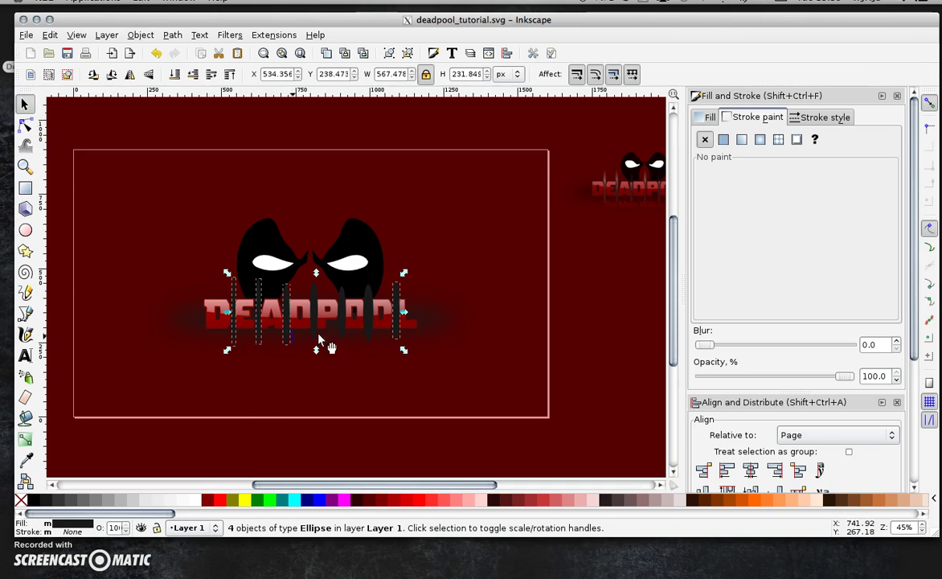
pyautogui.keyDown('shift'); pyautogui.click(366, 334); pyautogui.keyUp('shift')
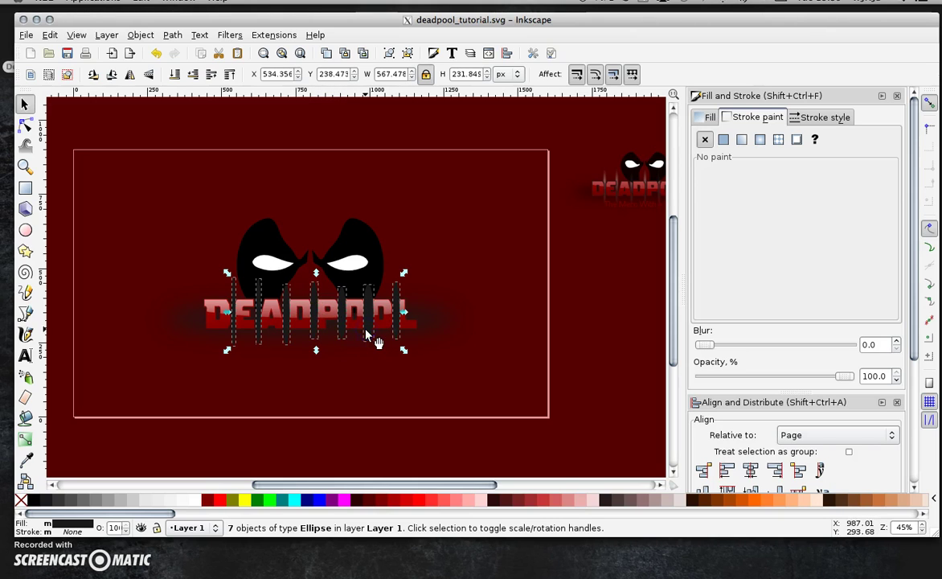
pyautogui.click(194, 502)
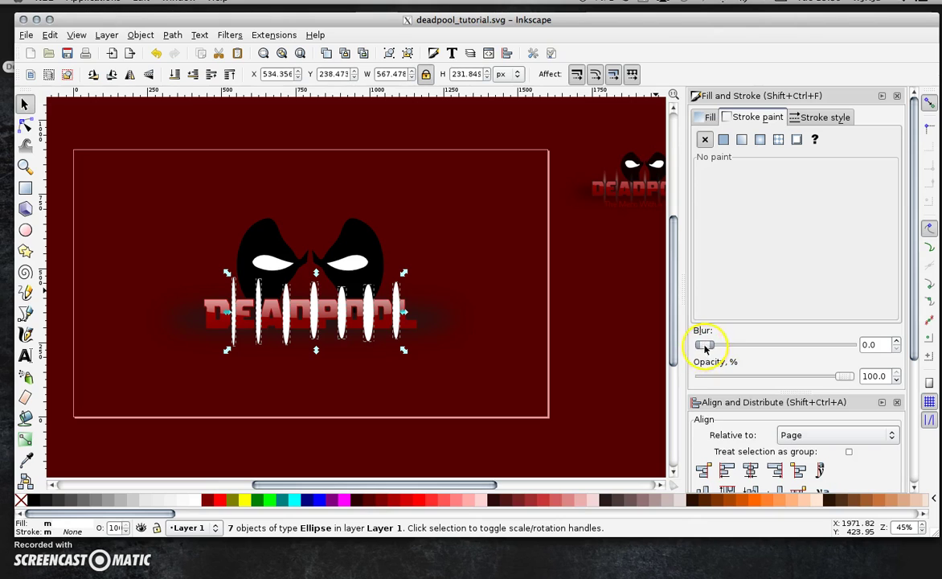
pyautogui.moveTo(704, 346)
pyautogui.mouseDown()
pyautogui.moveTo(737, 344)
pyautogui.moveTo(718, 344)
pyautogui.mouseUp()
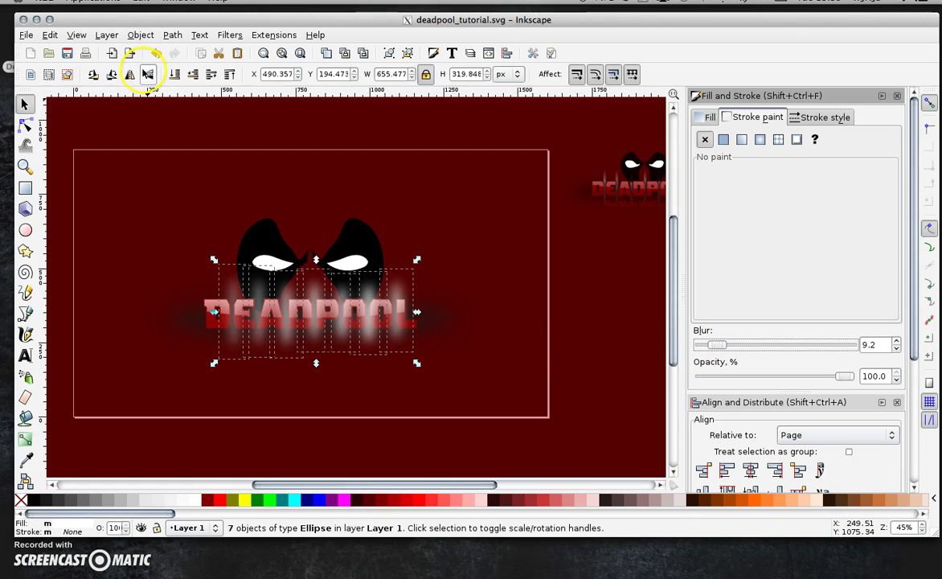
# Group the seven glow ellipses and lower the group to the bottom, behind the DEADPOOL letters.
pyautogui.click(140, 35)
pyautogui.click(165, 90)
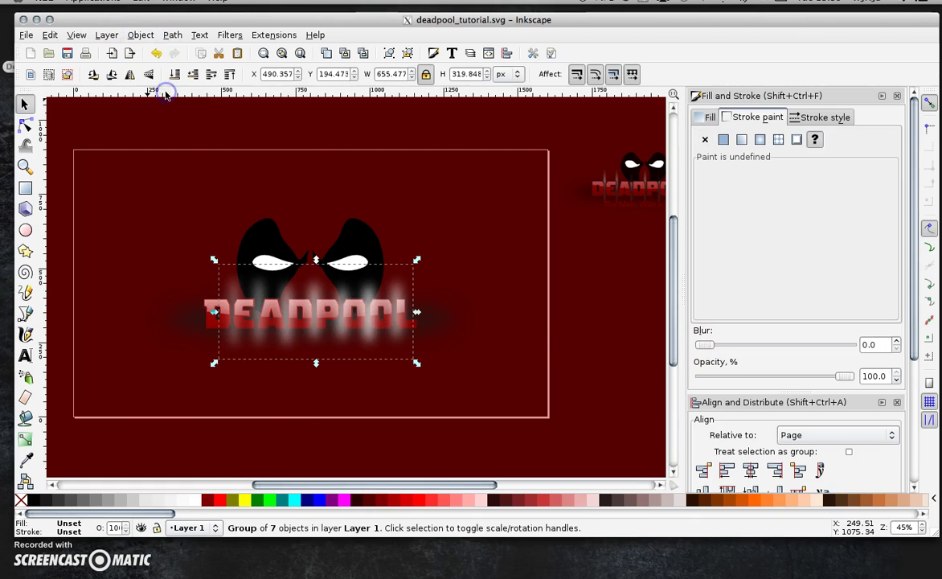
pyautogui.click(140, 36)
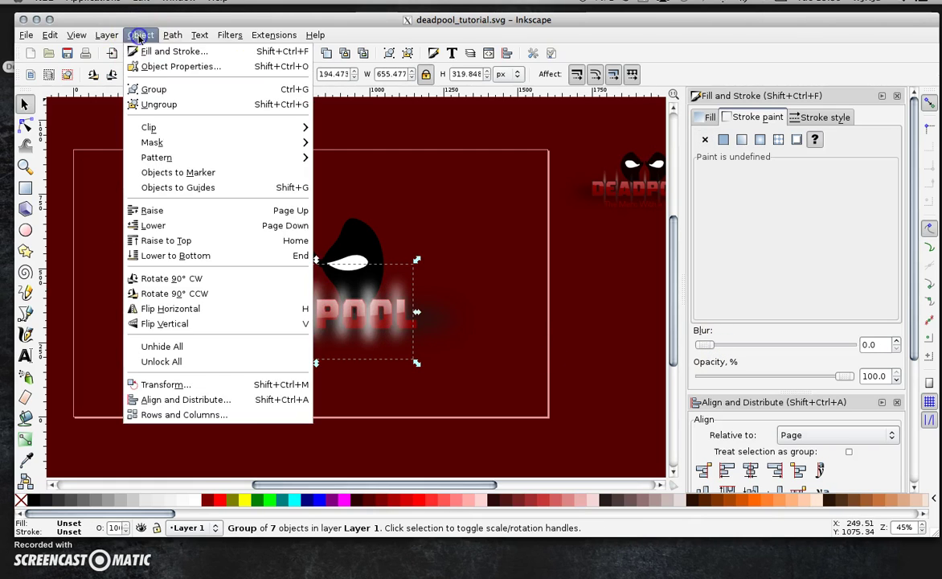
pyautogui.click(175, 255)
pyautogui.click(487, 372)
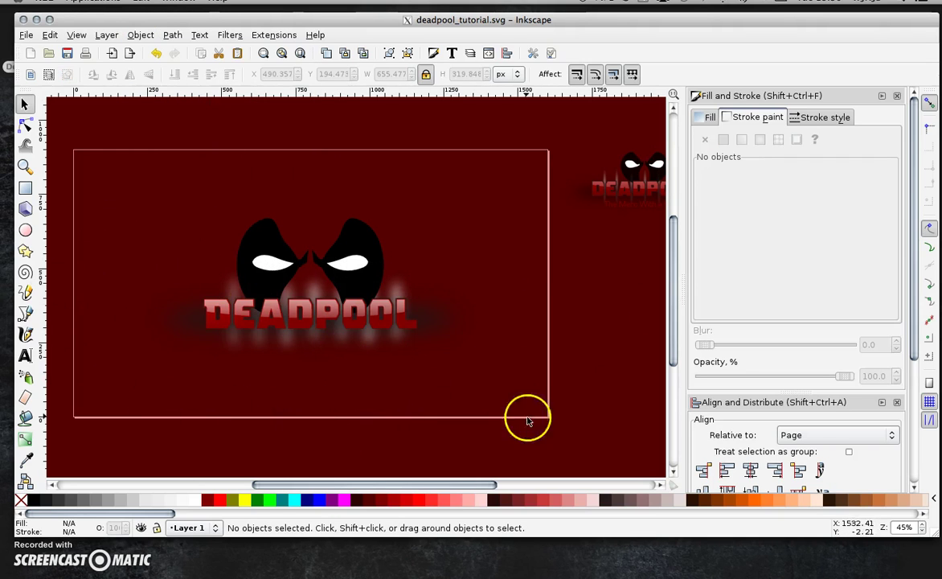
pyautogui.moveTo(427, 488); pyautogui.dragTo(384, 488)
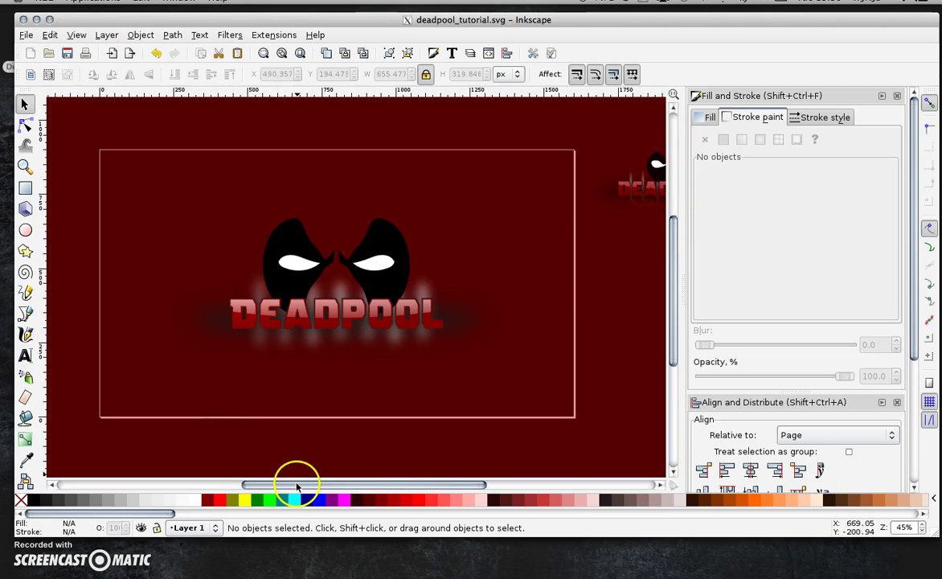
pyautogui.moveTo(298, 487)
pyautogui.mouseDown()
pyautogui.moveTo(313, 486)
pyautogui.moveTo(300, 485)
pyautogui.mouseUp()
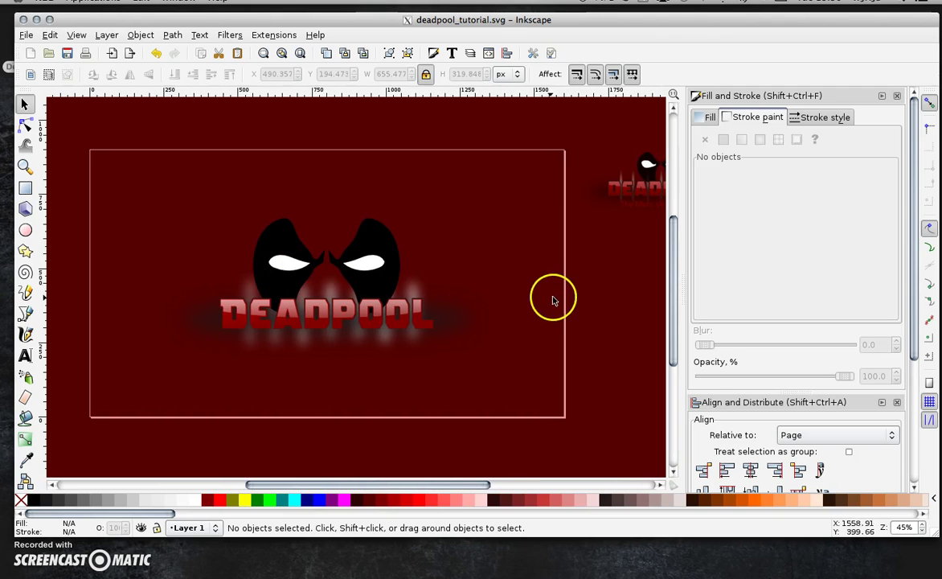
# Export the full page via Export Bitmap as deadpool_background_tutorial.png at 2667×1500.
pyautogui.click(26, 35)
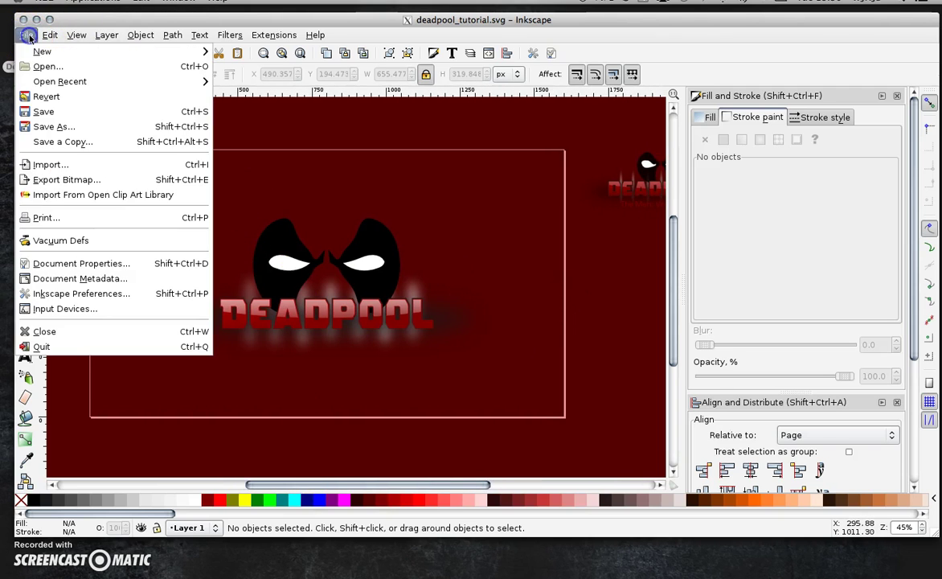
pyautogui.click(78, 178)
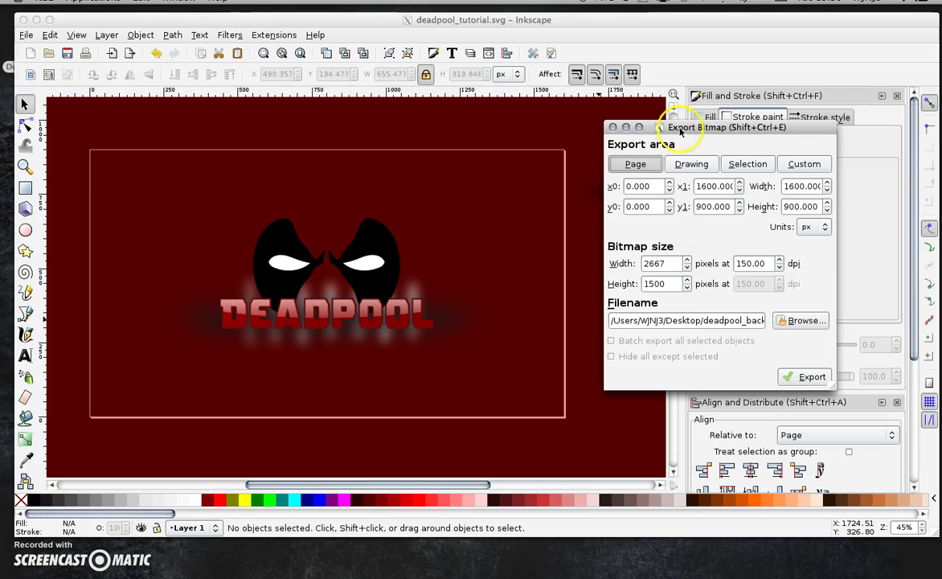
pyautogui.moveTo(678, 126); pyautogui.dragTo(518, 115)
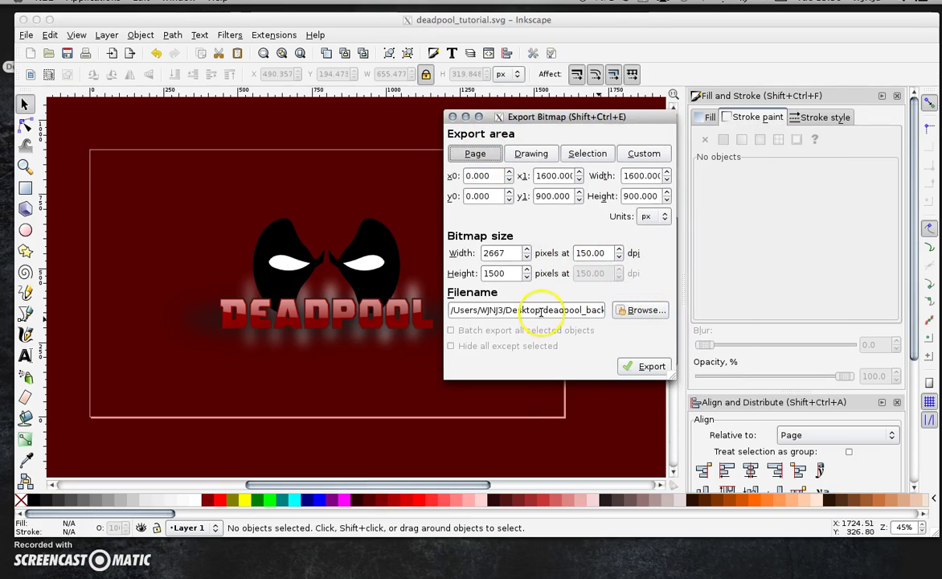
pyautogui.moveTo(544, 309); pyautogui.dragTo(652, 317)
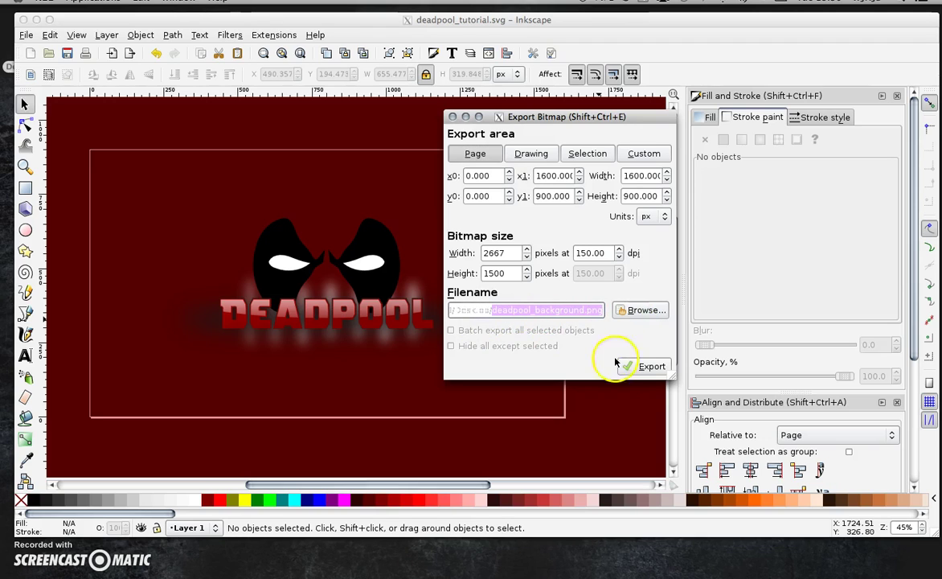
pyautogui.click(582, 309)
pyautogui.write('_tutrial')
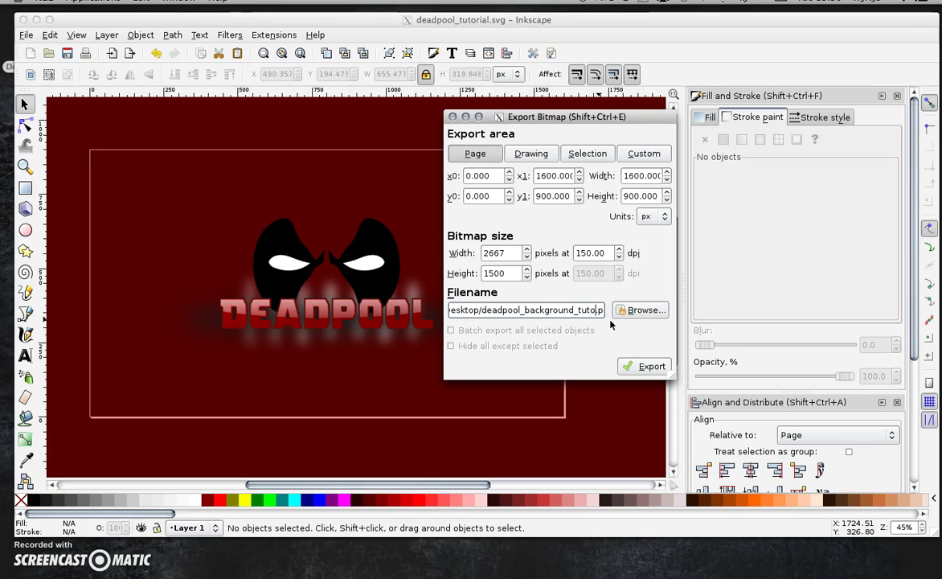
pyautogui.write('ial')
pyautogui.click(650, 365)
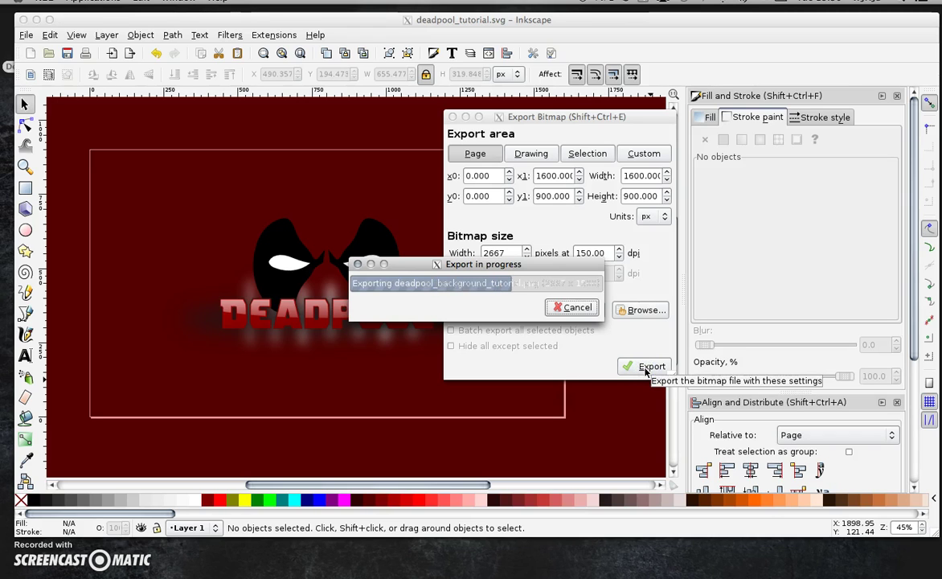
pyautogui.click(452, 116)
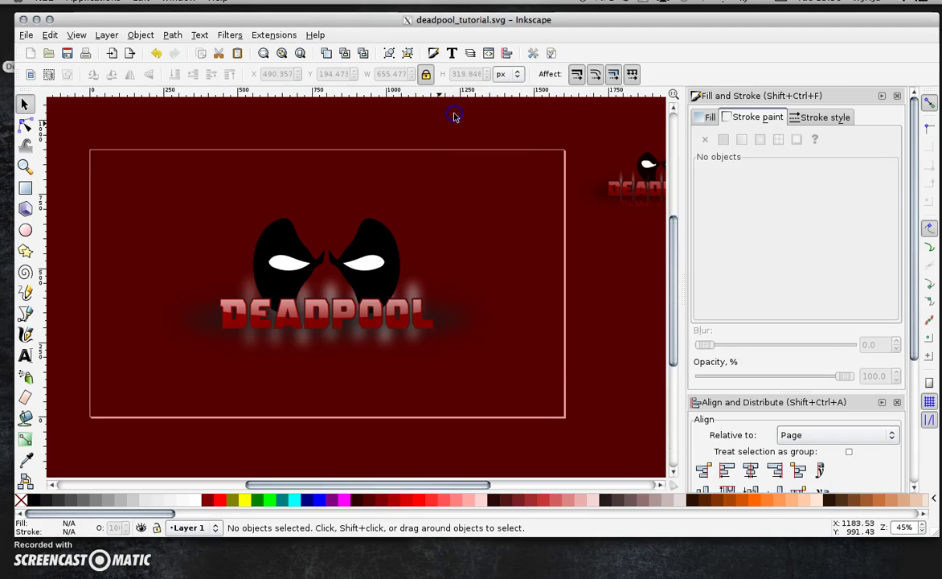
# Minimise Inkscape and preview the exported PNG from the desktop.
pyautogui.click(35, 21)
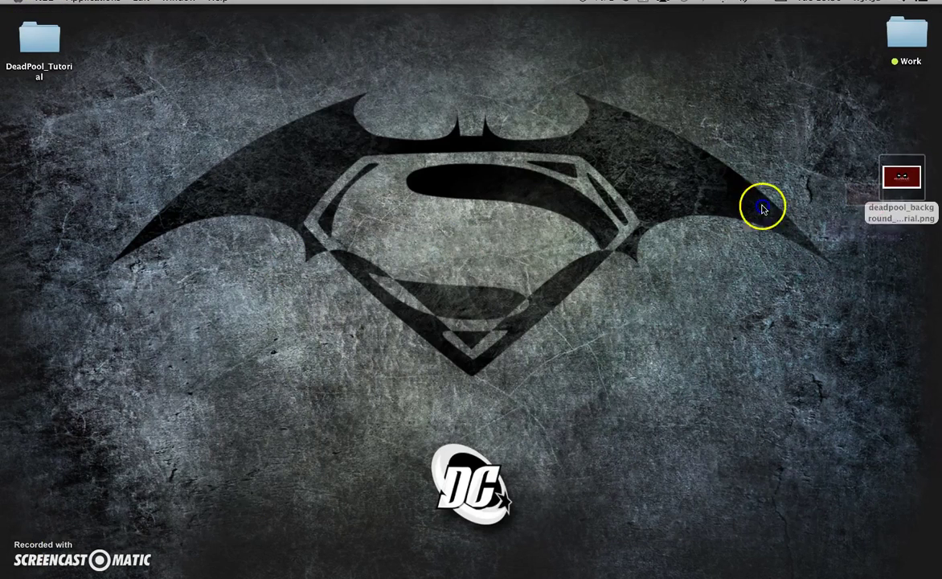
pyautogui.moveTo(689, 202); pyautogui.dragTo(357, 117)
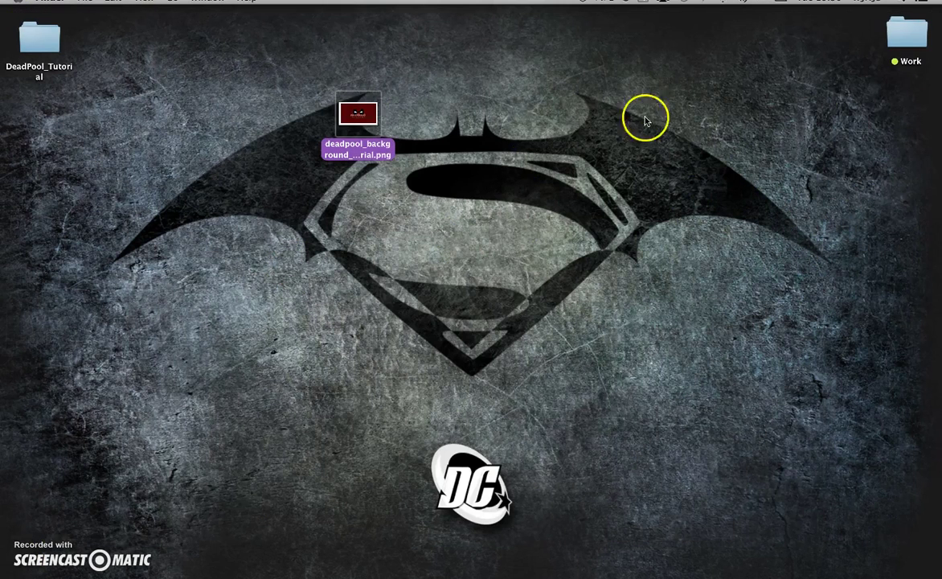
pyautogui.doubleClick(361, 119)
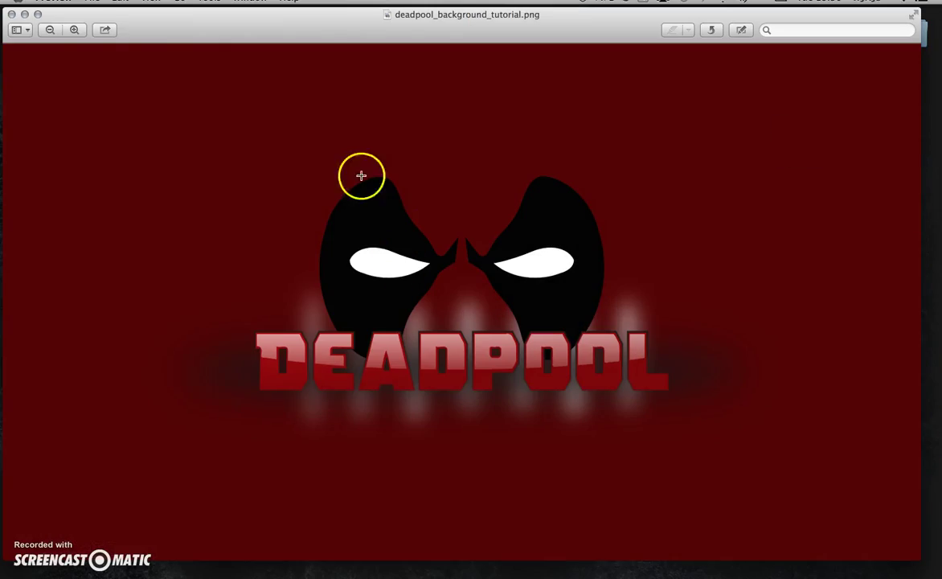
pyautogui.click(11, 13)
# Open deadpool_background_tutorial.png in GIMP using Open With.
pyautogui.rightClick(355, 111)
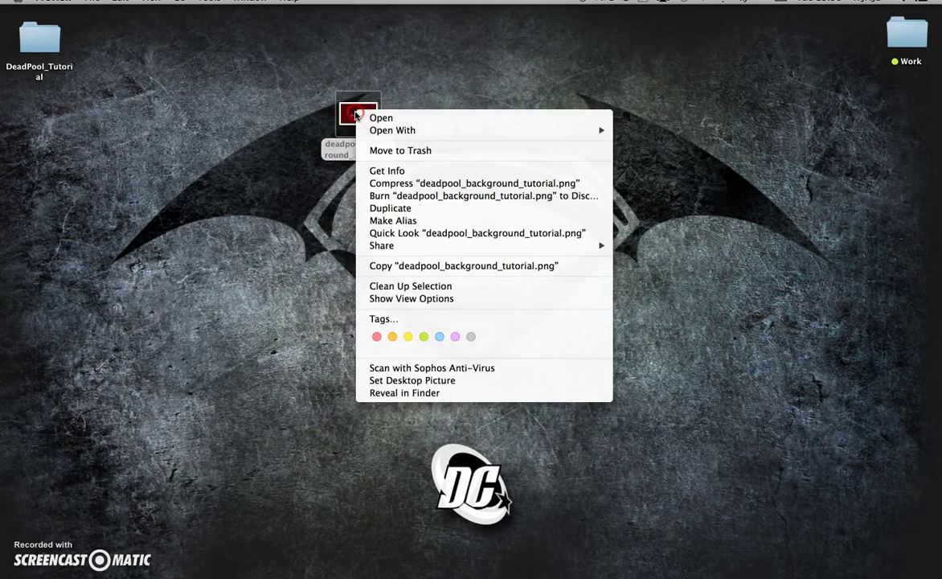
pyautogui.moveTo(392, 135)
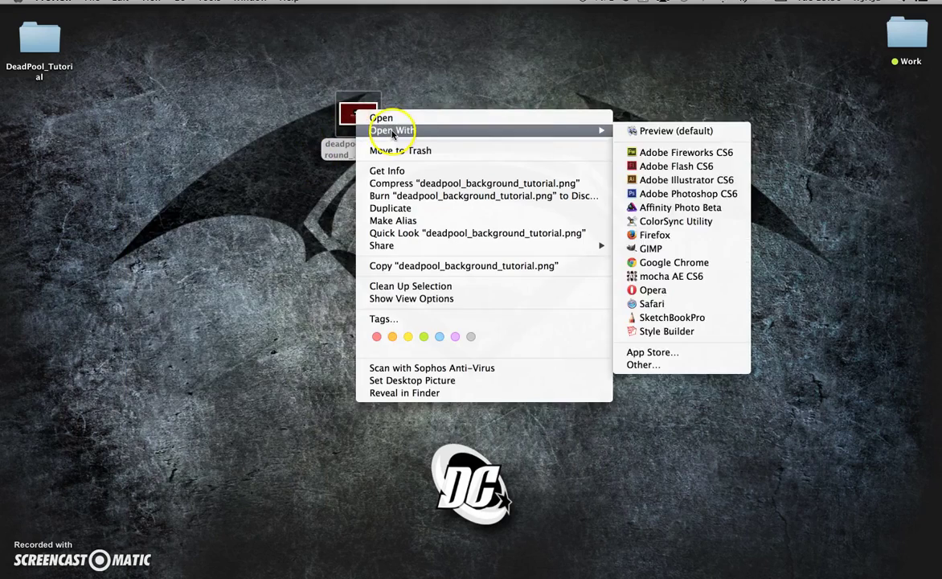
pyautogui.click(680, 246)
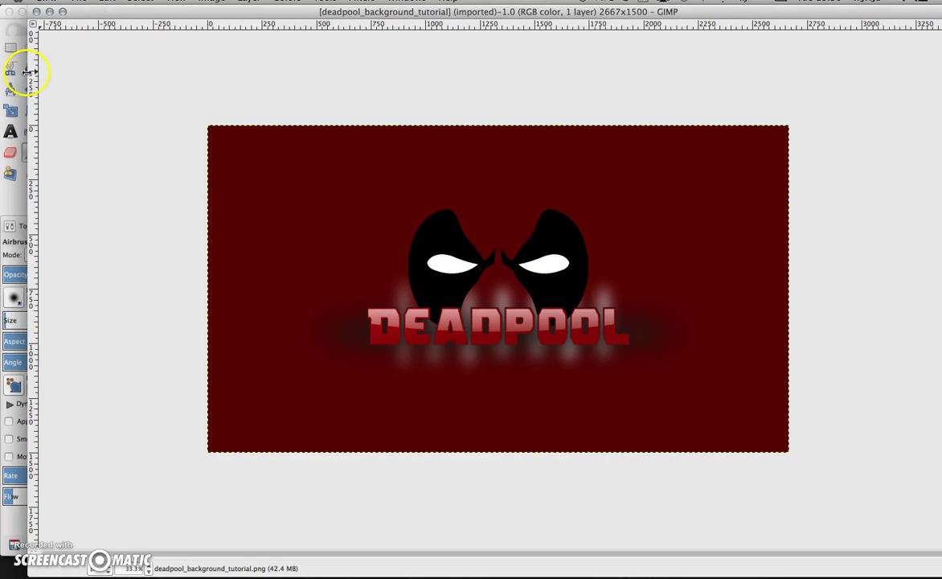
# Drag red_texture.jpg from the DeadPool_Tutorial folder onto the GIMP canvas as a new layer.
pyautogui.moveTo(56, 73); pyautogui.dragTo(202, 95)
pyautogui.moveTo(389, 10); pyautogui.dragTo(299, 16)
pyautogui.moveTo(873, 139)
pyautogui.mouseDown()
pyautogui.moveTo(721, 143)
pyautogui.moveTo(753, 143)
pyautogui.mouseUp()
pyautogui.moveTo(60, 11); pyautogui.dragTo(132, 17)
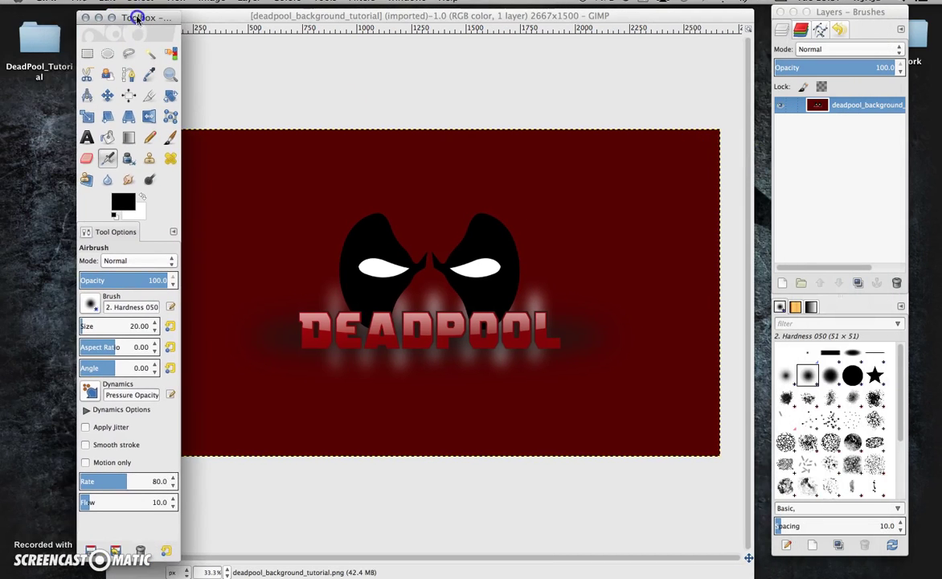
pyautogui.doubleClick(47, 39)
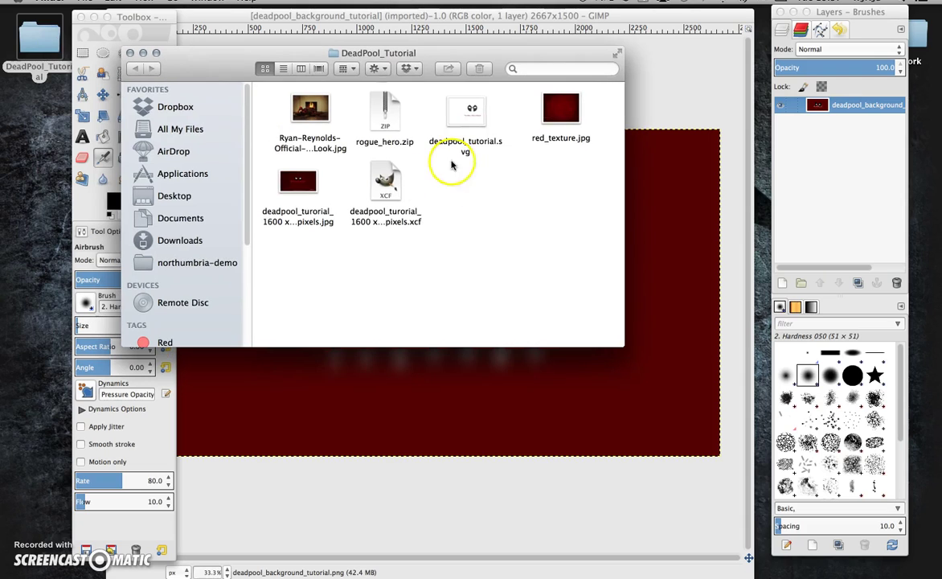
pyautogui.moveTo(553, 105); pyautogui.dragTo(506, 399)
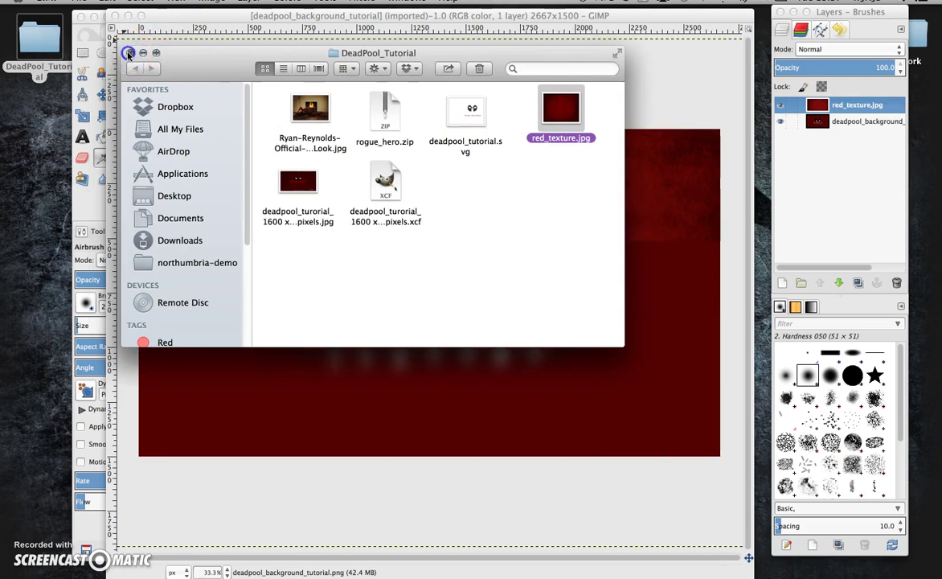
pyautogui.click(144, 53)
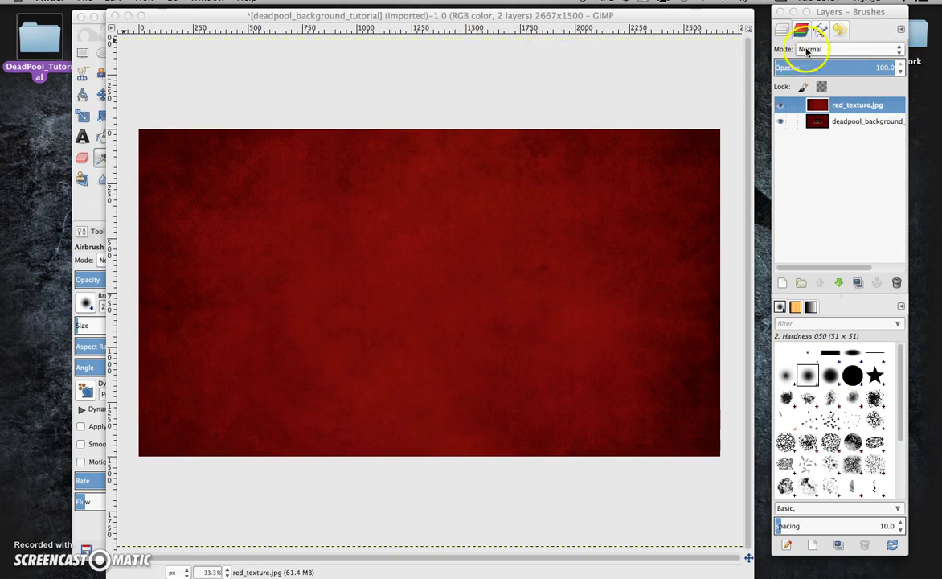
# Set the texture layer's blending mode to Overlay.
pyautogui.click(900, 50)
pyautogui.click(900, 50)
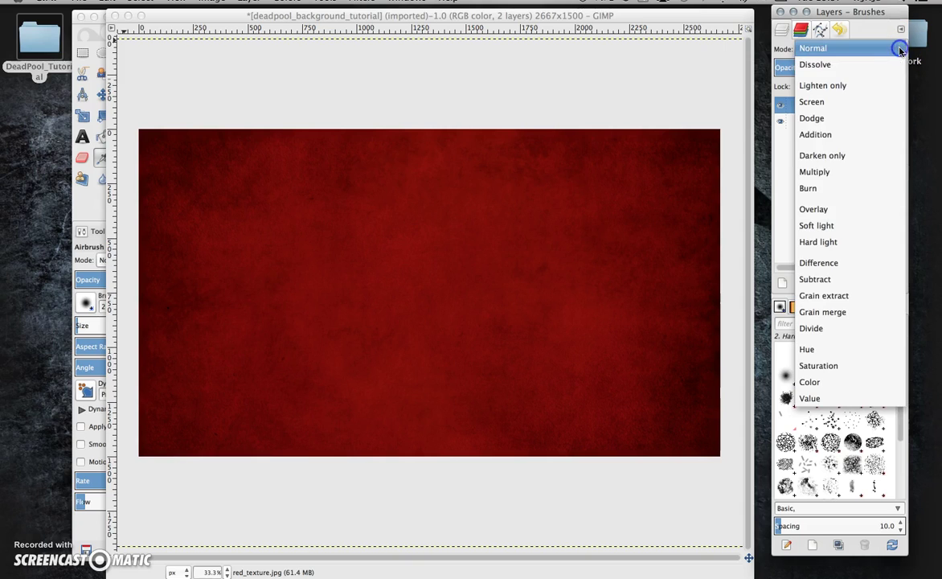
pyautogui.click(846, 209)
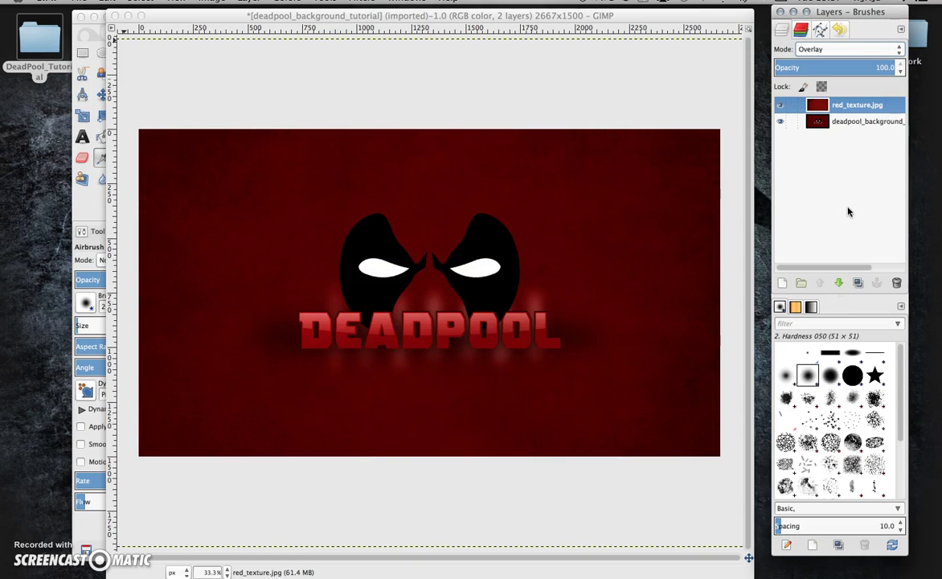
# Overwrite deadpool_background_tutorial.png with the textured image, then move GIMP windows aside.
pyautogui.click(79, 2)
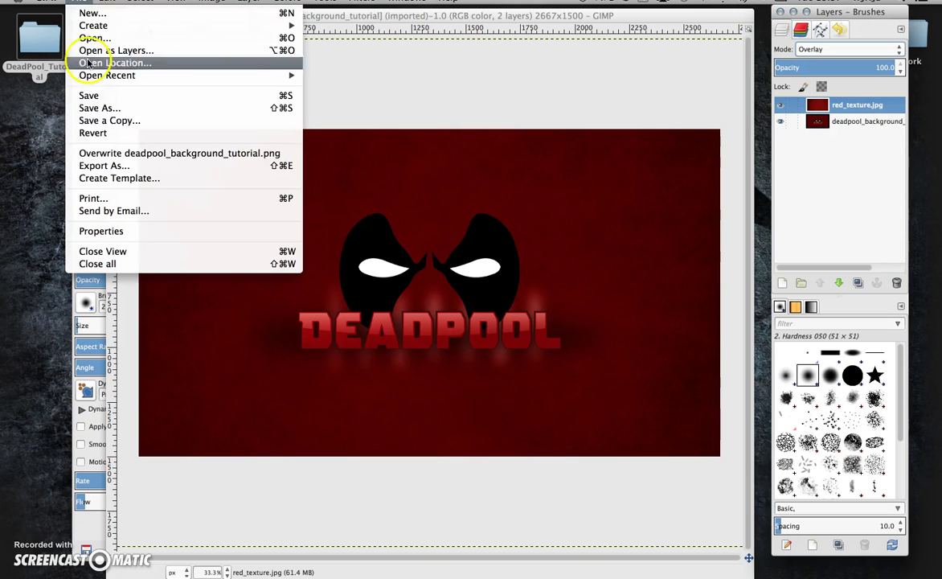
pyautogui.click(110, 153)
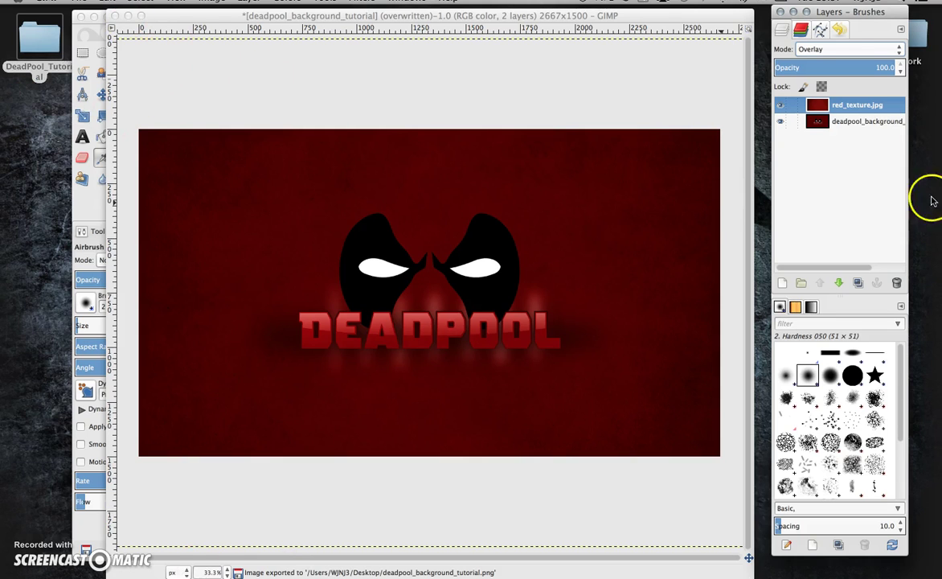
pyautogui.moveTo(782, 12)
pyautogui.mouseDown()
pyautogui.moveTo(436, 120)
pyautogui.moveTo(29, 78)
pyautogui.mouseUp()
pyautogui.moveTo(463, 20); pyautogui.dragTo(527, 201)
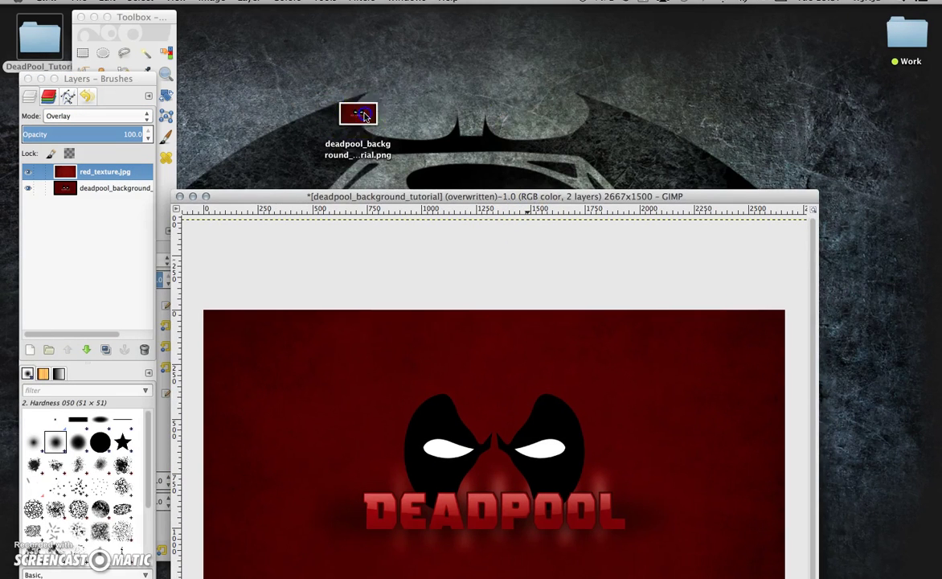
# Open the updated deadpool_background_tutorial.png in Preview, shrink the window and move it left.
pyautogui.click(359, 116)
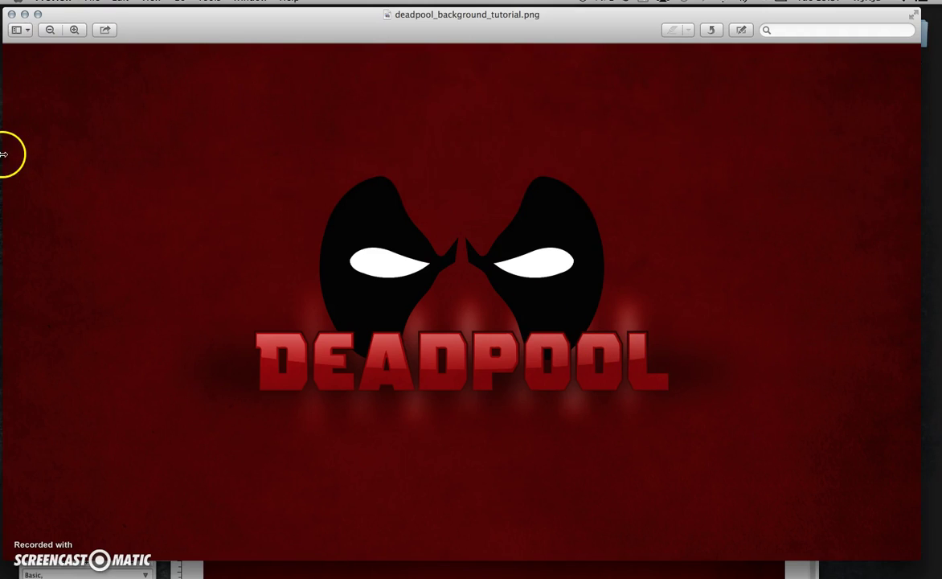
pyautogui.moveTo(5, 111); pyautogui.dragTo(268, 130)
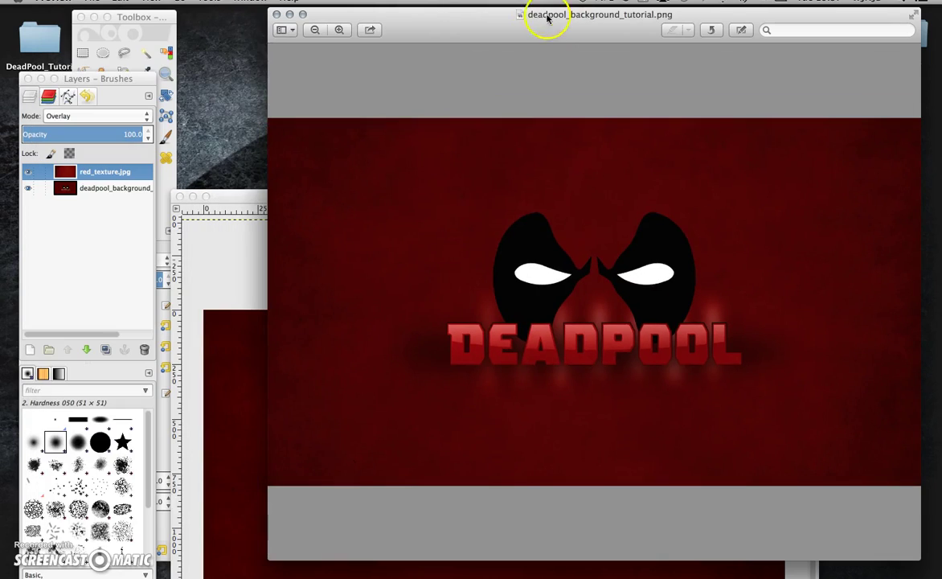
pyautogui.moveTo(535, 16); pyautogui.dragTo(425, 18)
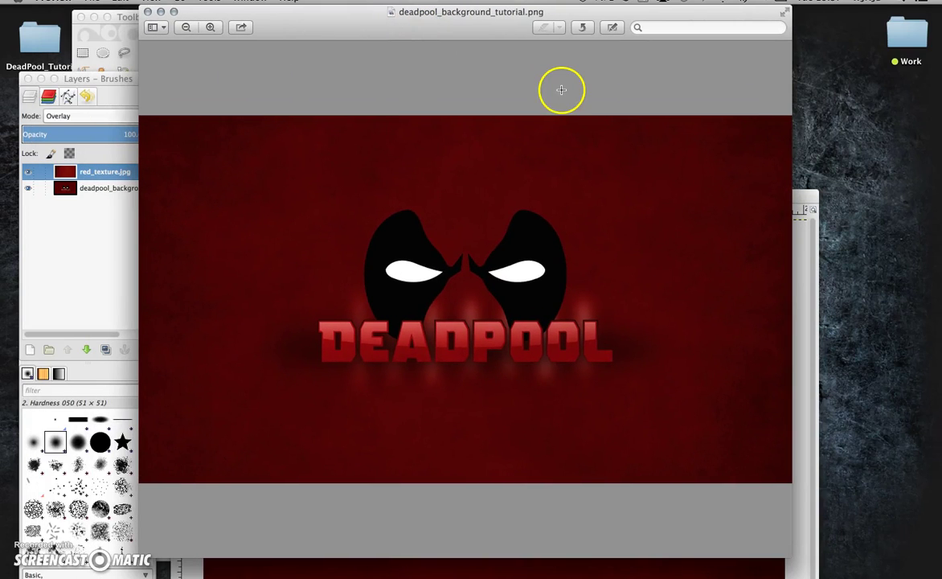
pyautogui.moveTo(392, 567)
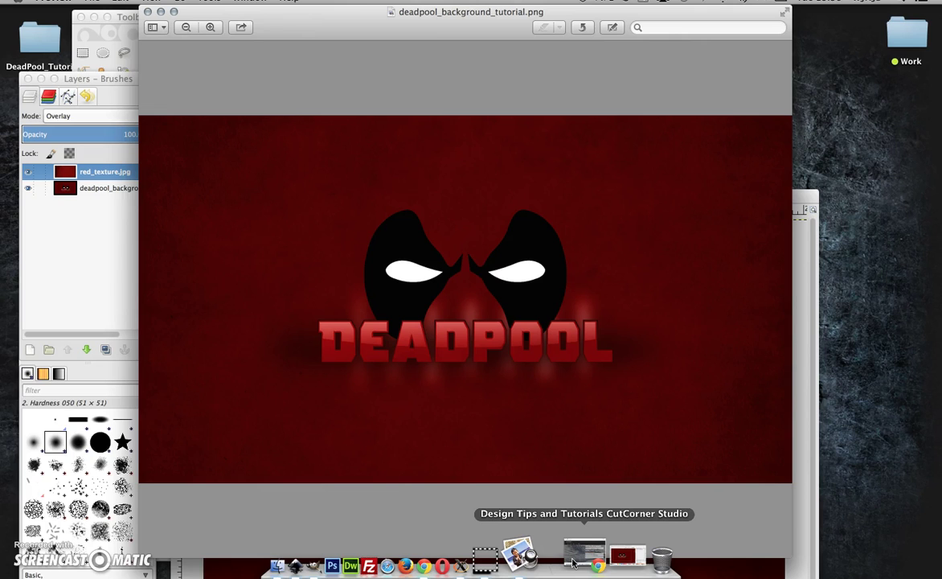
# Restore the Chrome window and scroll through the CutCorner blog post list.
pyautogui.click(572, 561)
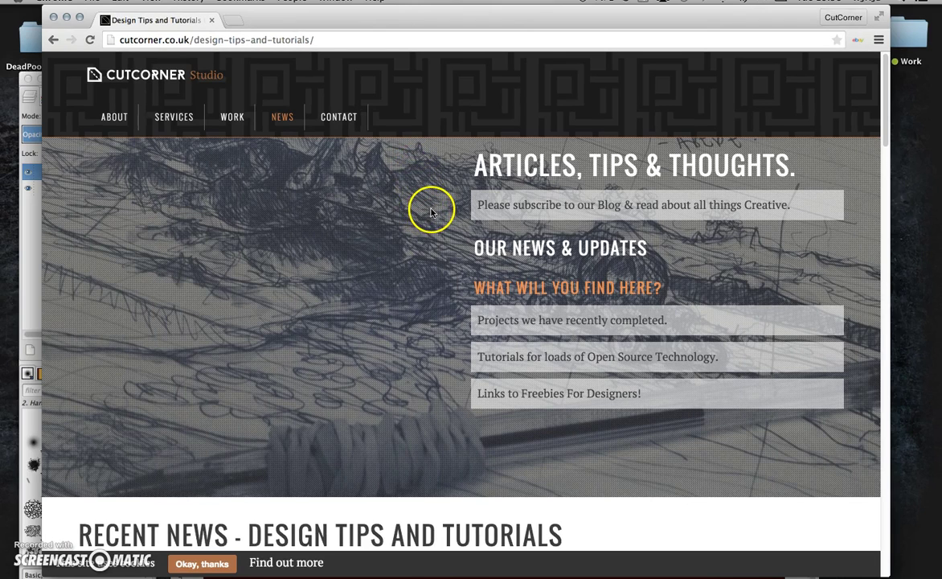
pyautogui.scroll(-5, 433, 212)
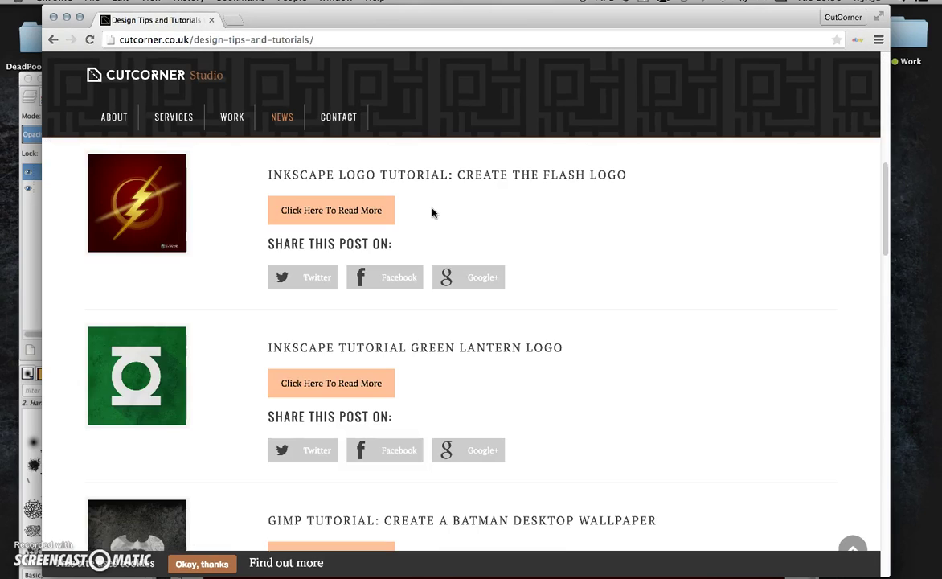
pyautogui.scroll(-5, 766, 286)
pyautogui.scroll(-3, 767, 287)
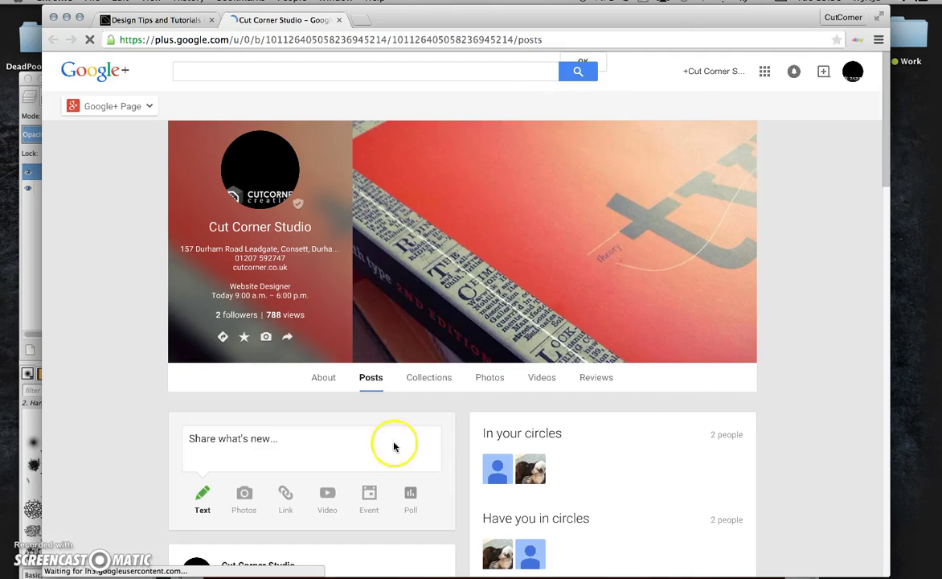
# View the Cut Corner Studio About details, then return to the Design Tips and Tutorials tab.
pyautogui.click(325, 407)
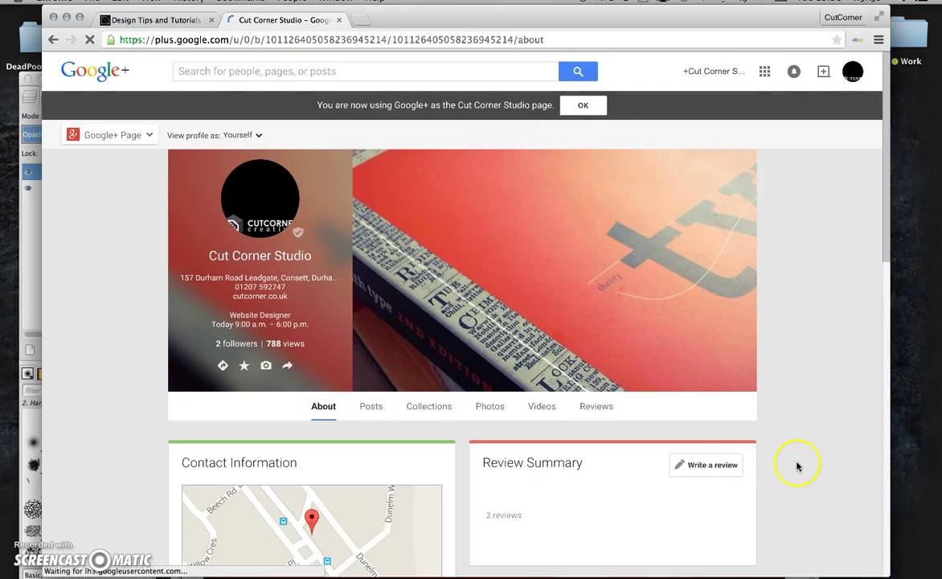
pyautogui.scroll(-2, 794, 463)
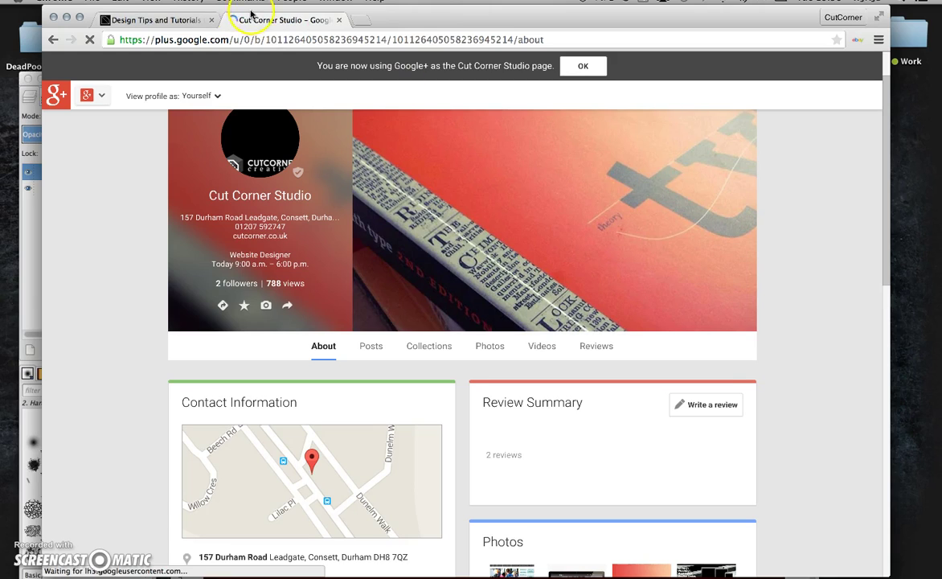
pyautogui.click(149, 20)
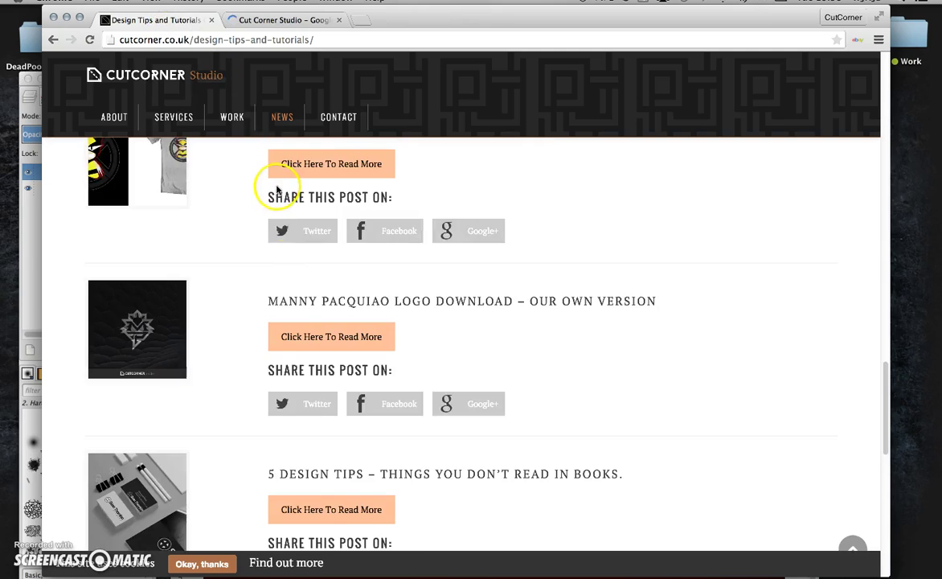